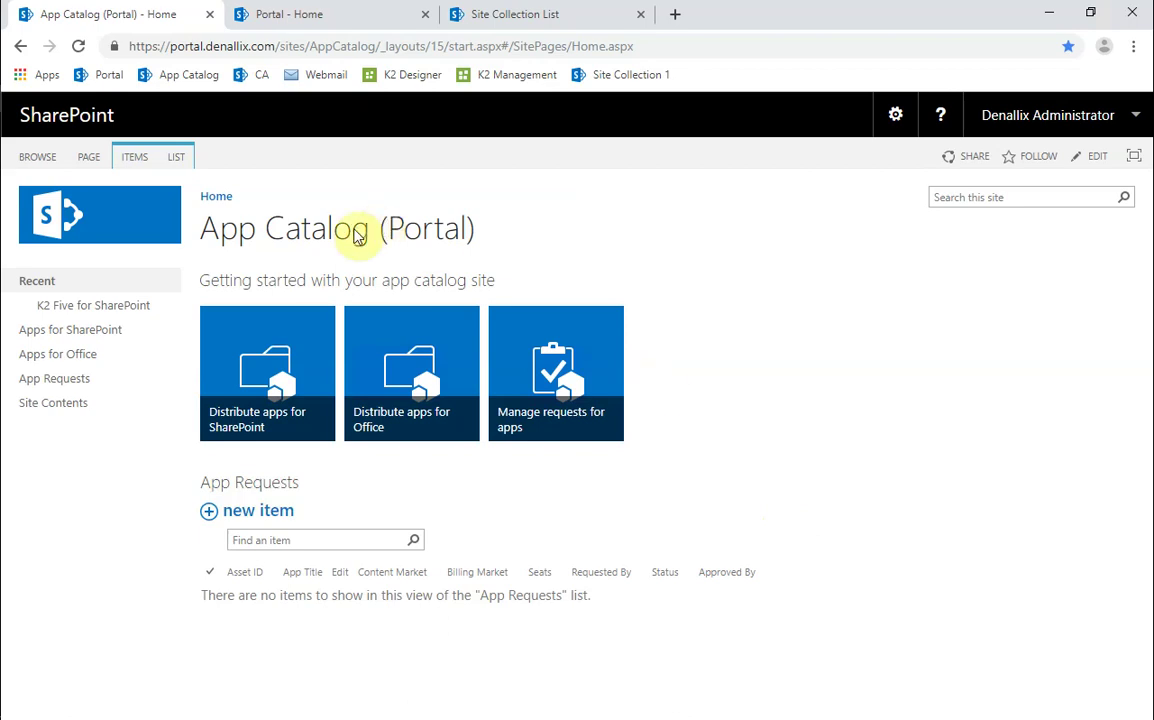
Deploy K2 Five for SharePoint to the portal site collection with (All Paths), then trust the app.
{"action": "left_click", "coordinate": [100, 314]}
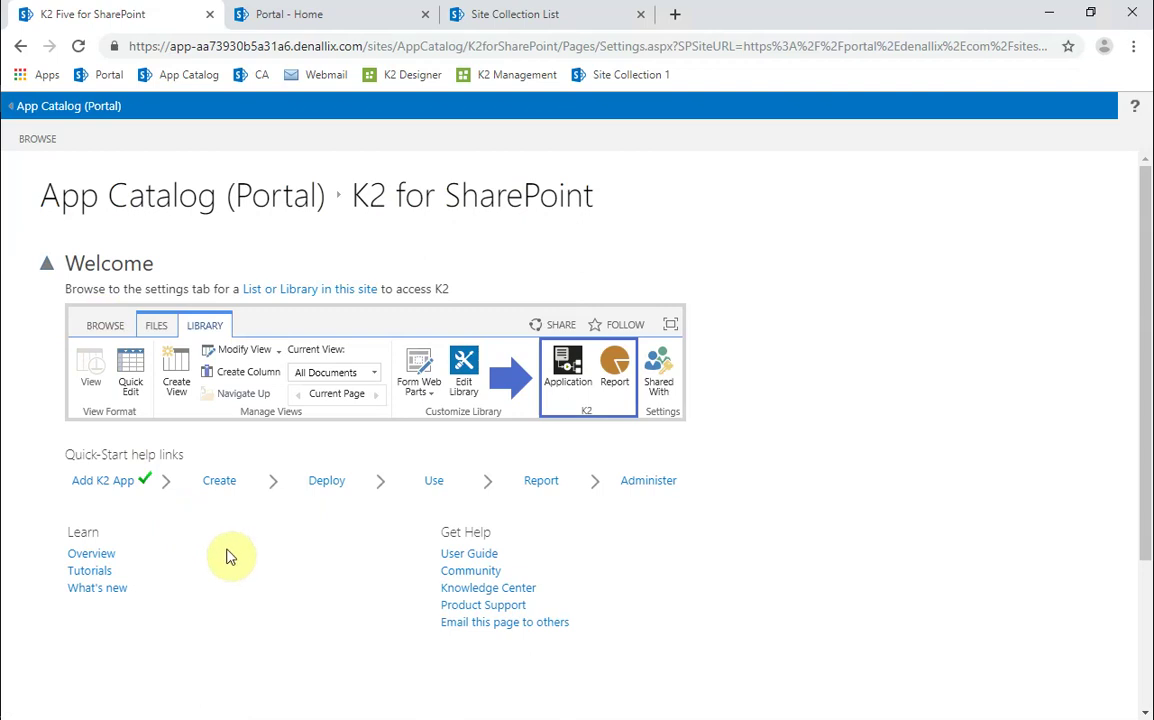
{"action": "scroll", "coordinate": [245, 555], "scroll_direction": "down", "scroll_amount": 2}
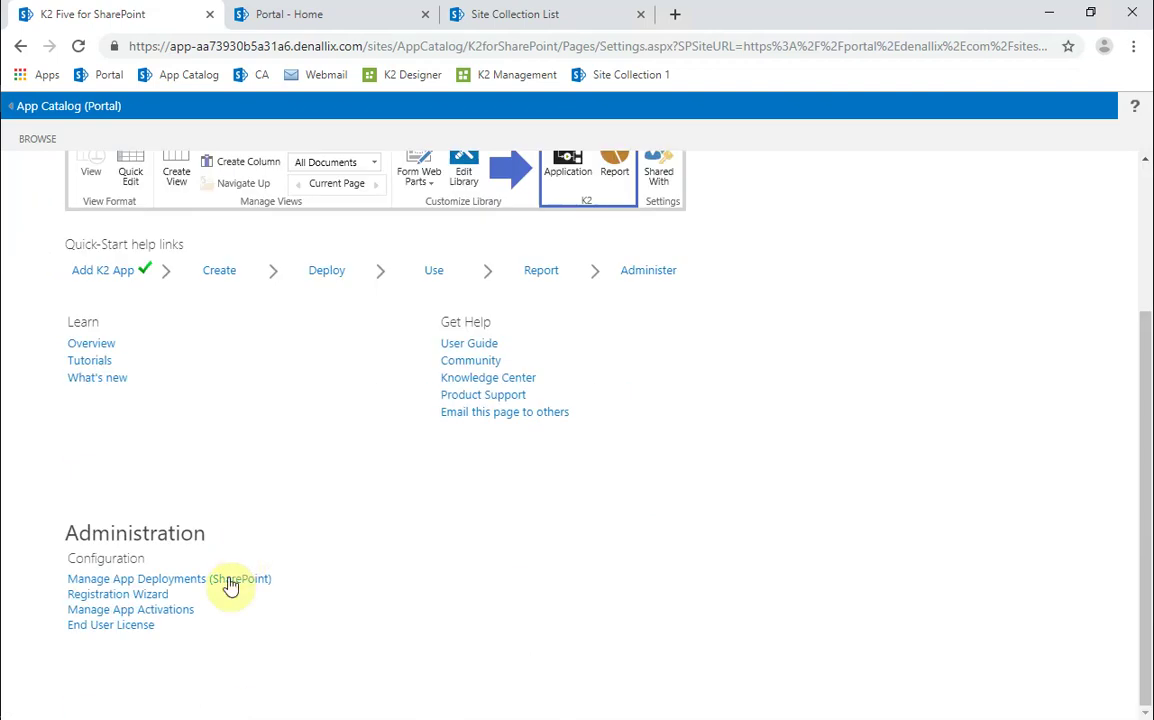
{"action": "left_click", "coordinate": [229, 580]}
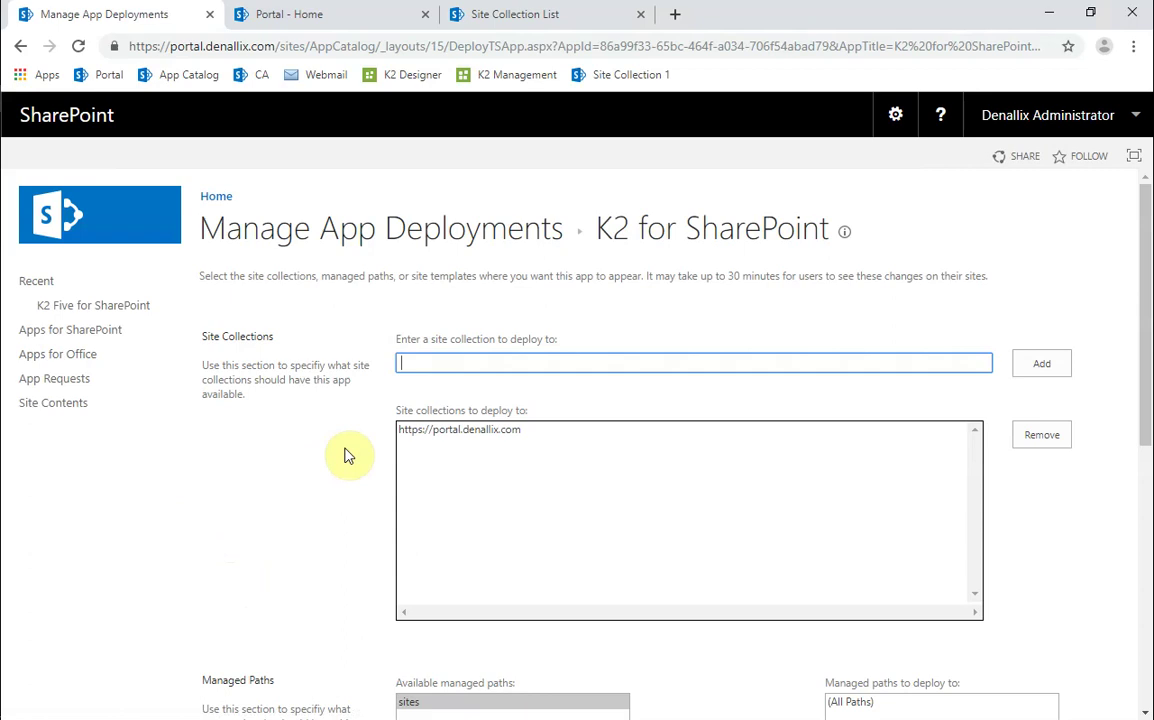
{"action": "left_click", "coordinate": [440, 430]}
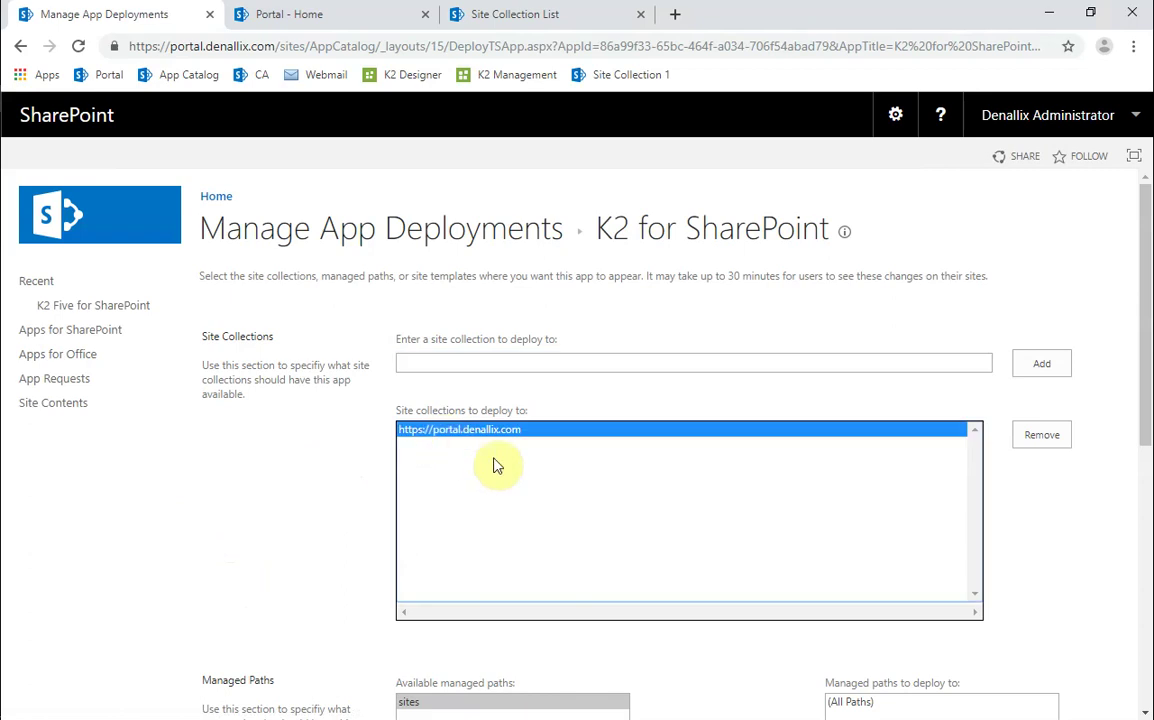
{"action": "scroll", "coordinate": [475, 475], "scroll_direction": "down", "scroll_amount": 3}
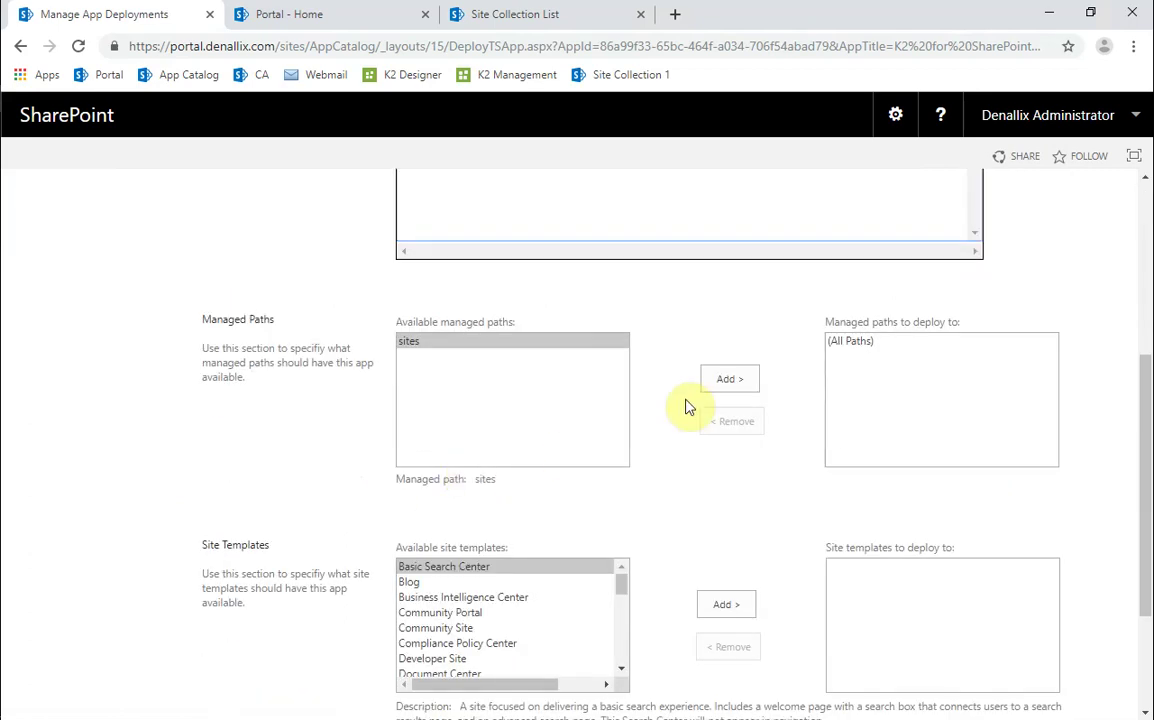
{"action": "left_click", "coordinate": [868, 345]}
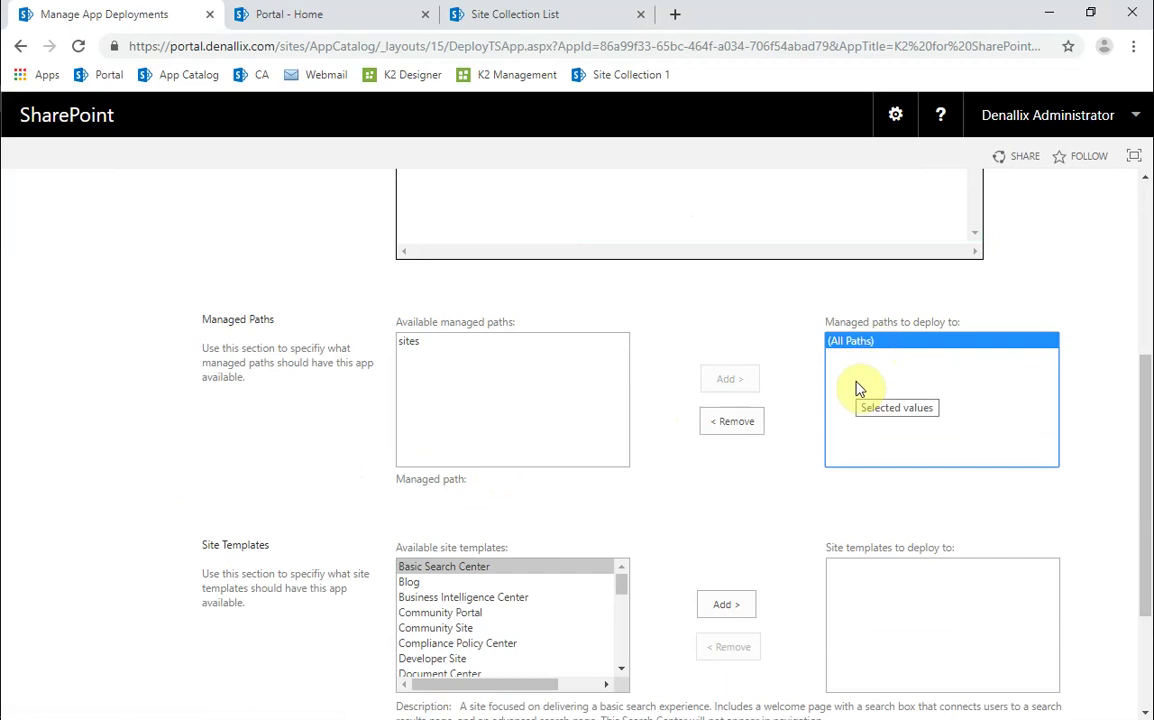
{"action": "scroll", "coordinate": [856, 386], "scroll_direction": "down", "scroll_amount": 2}
{"action": "left_click", "coordinate": [996, 630]}
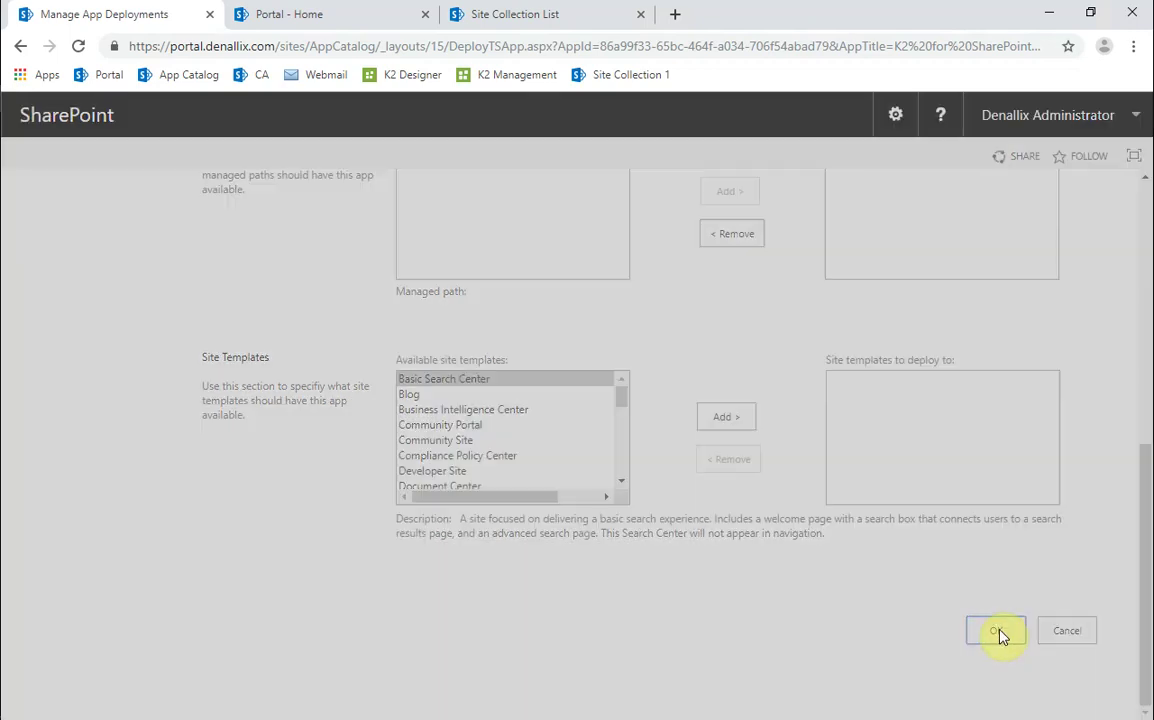
{"action": "left_click", "coordinate": [665, 494]}
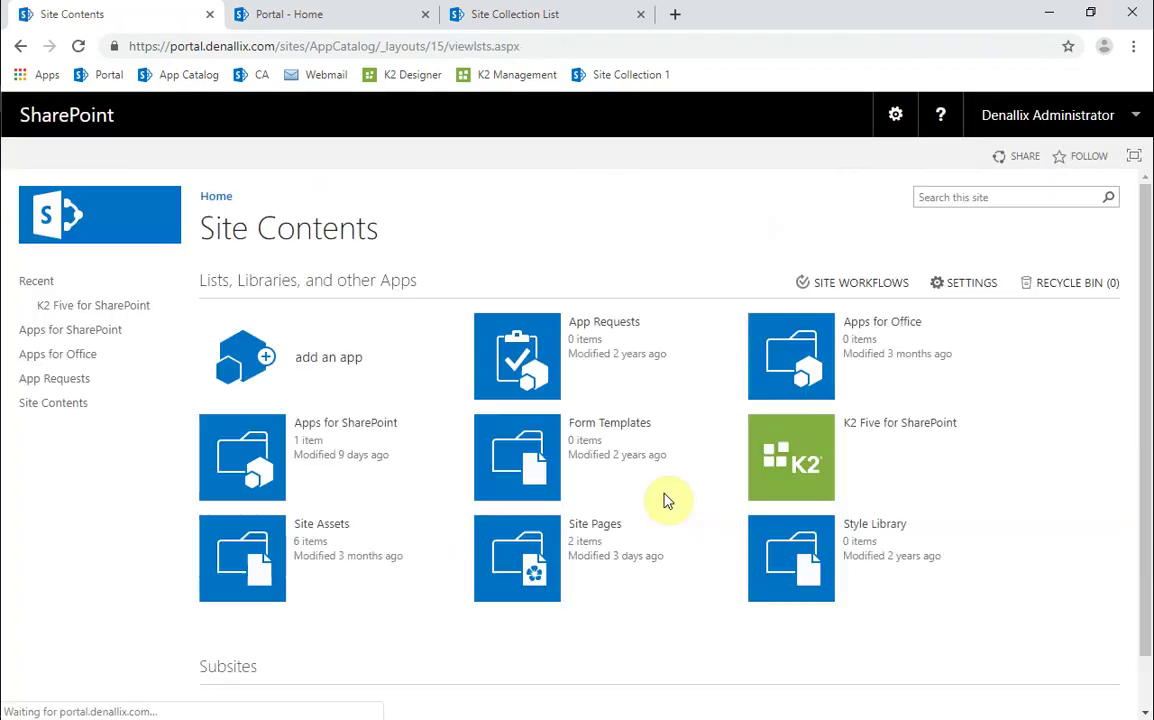
Review K2 Five for SharePoint's app activations listing the portal collection, then return to App Catalog (Portal).
{"action": "left_click", "coordinate": [780, 463]}
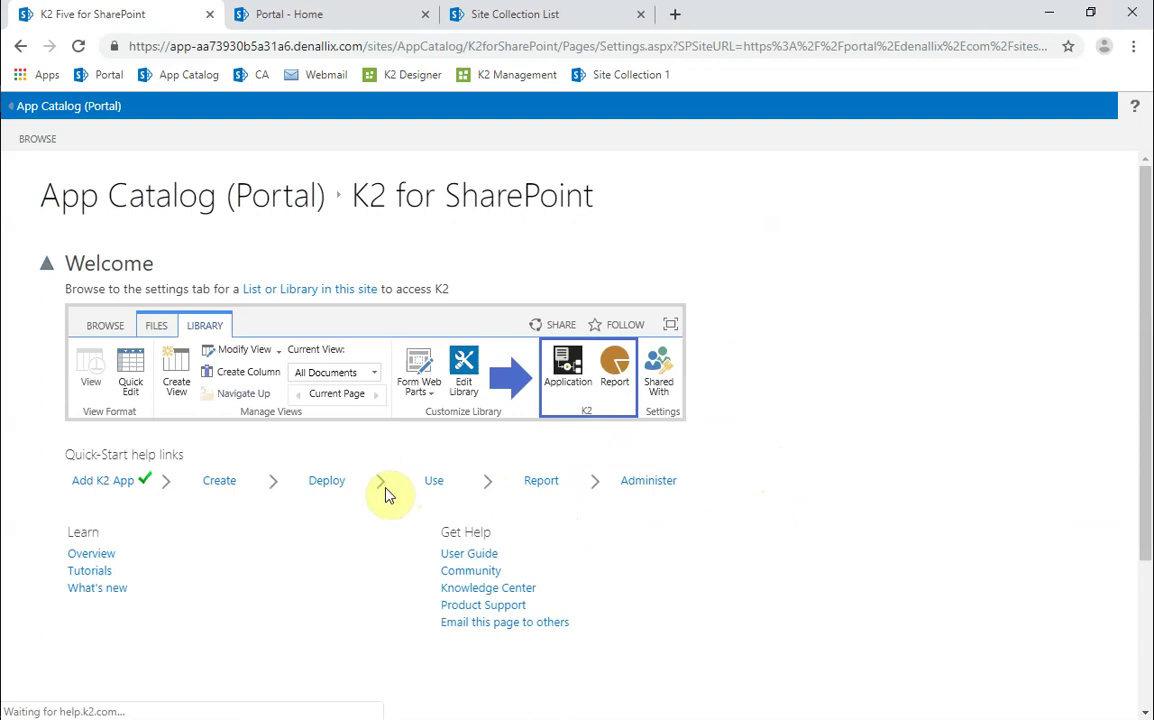
{"action": "scroll", "coordinate": [388, 495], "scroll_direction": "down", "scroll_amount": 2}
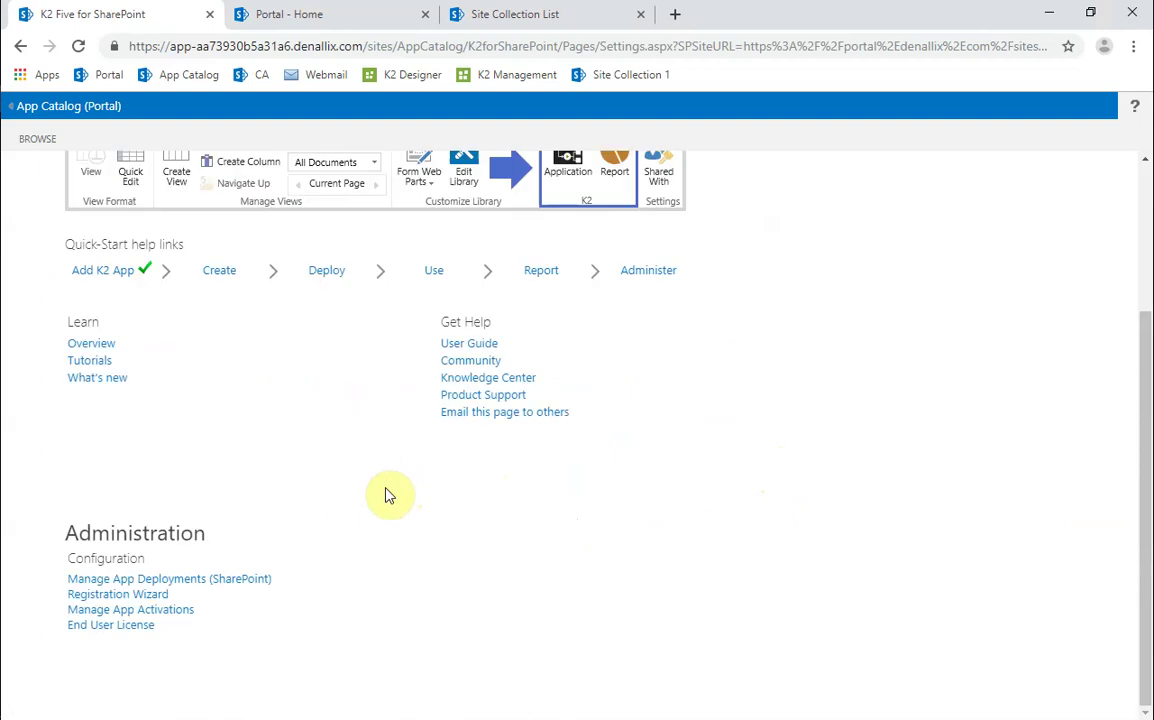
{"action": "left_click", "coordinate": [125, 610]}
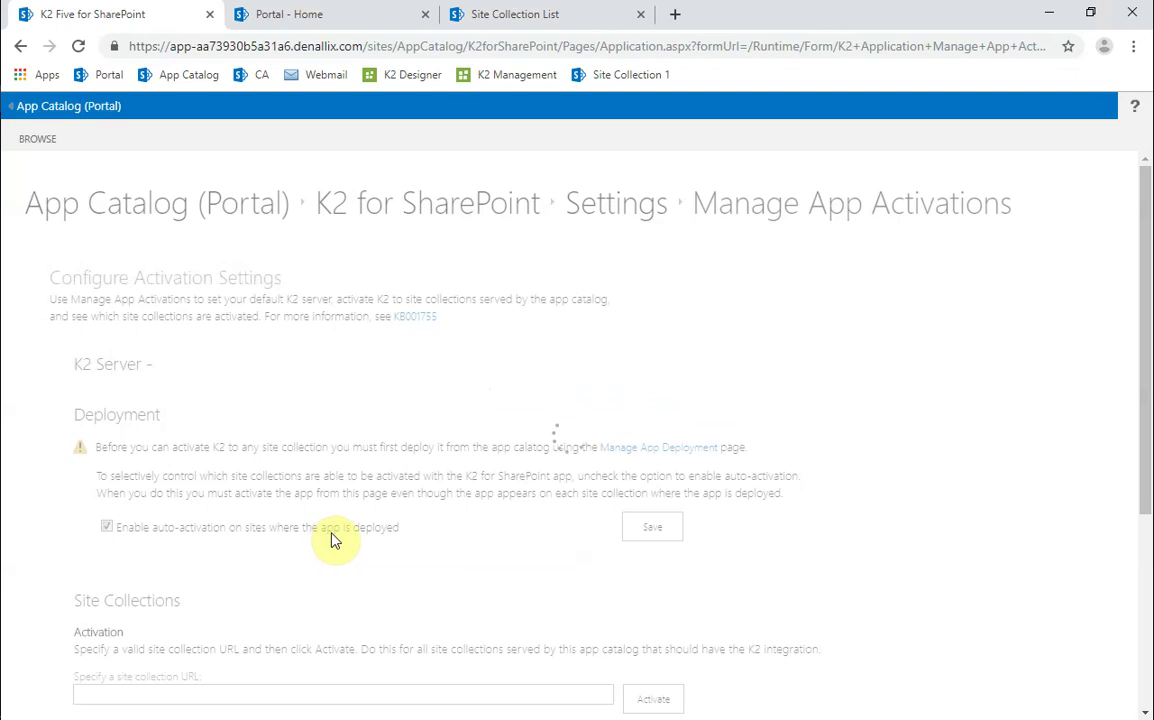
{"action": "scroll", "coordinate": [392, 558], "scroll_direction": "down", "scroll_amount": 3}
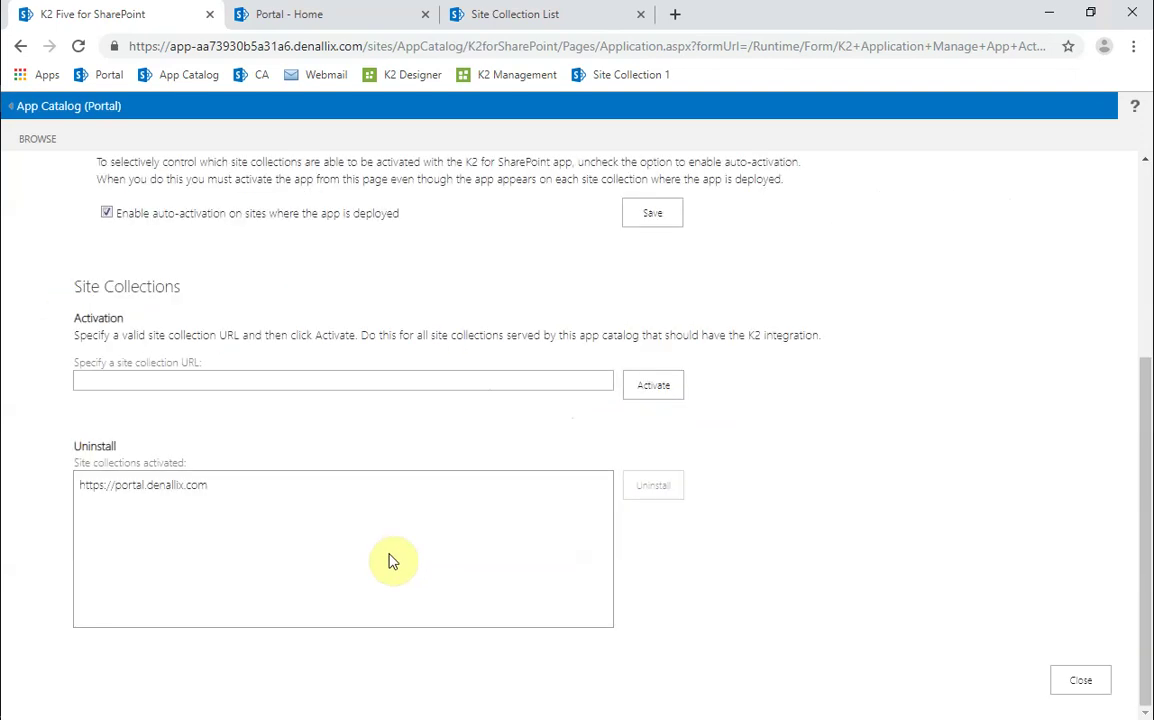
{"action": "left_click", "coordinate": [192, 497]}
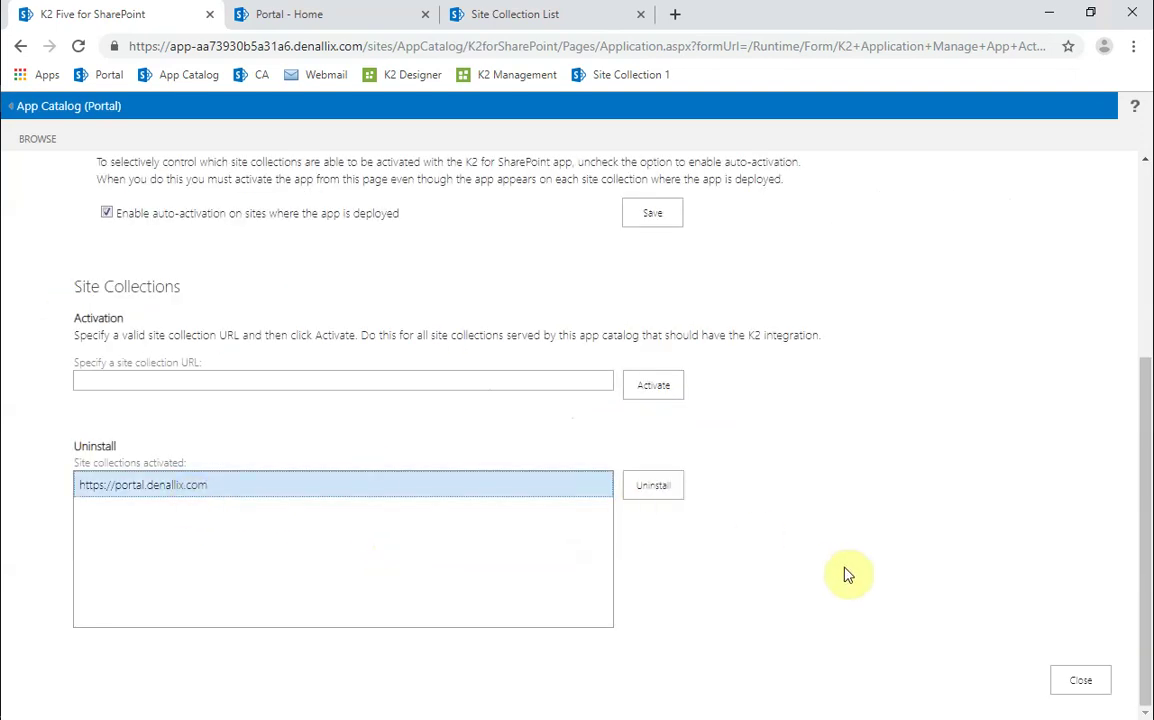
{"action": "left_click", "coordinate": [1079, 690]}
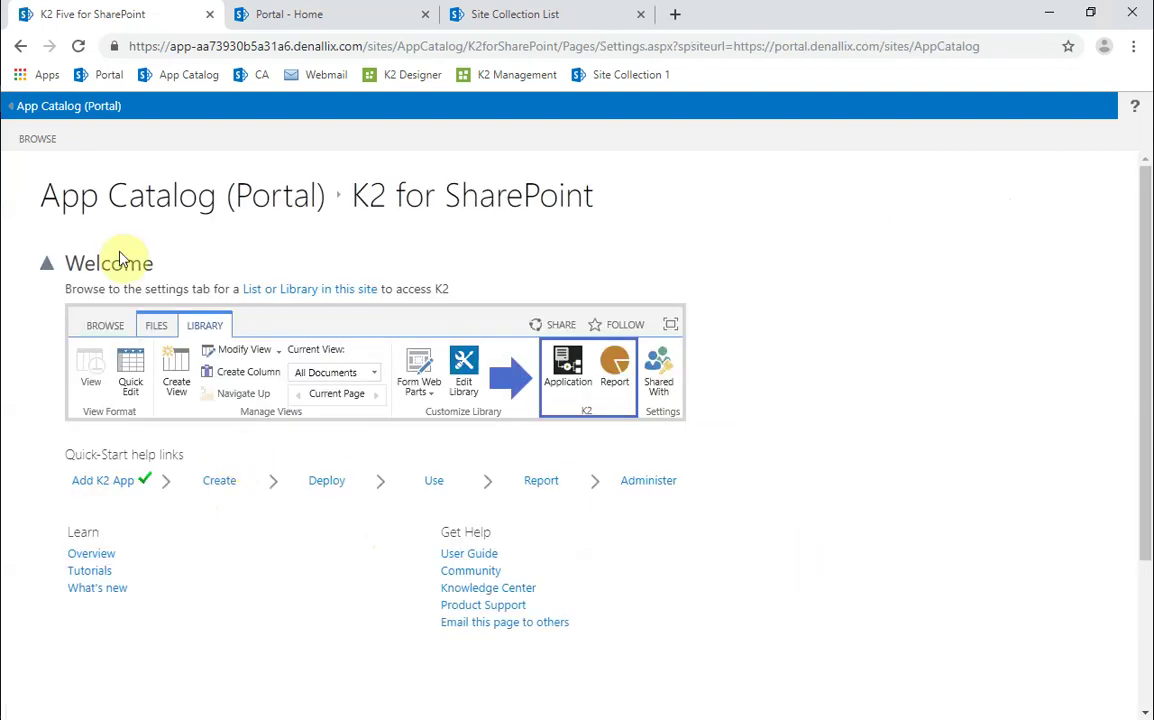
{"action": "left_click", "coordinate": [75, 108]}
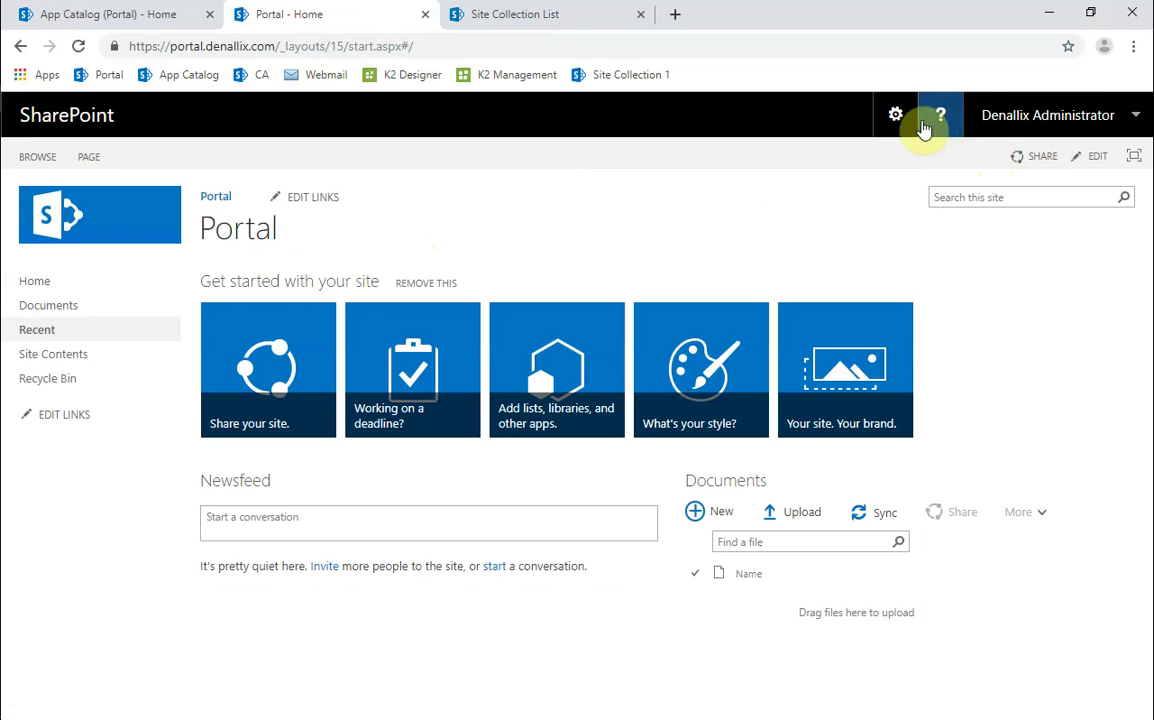
Delete the Automate Activation List template from Site settings > List templates on the Portal site.
{"action": "left_click", "coordinate": [896, 115]}
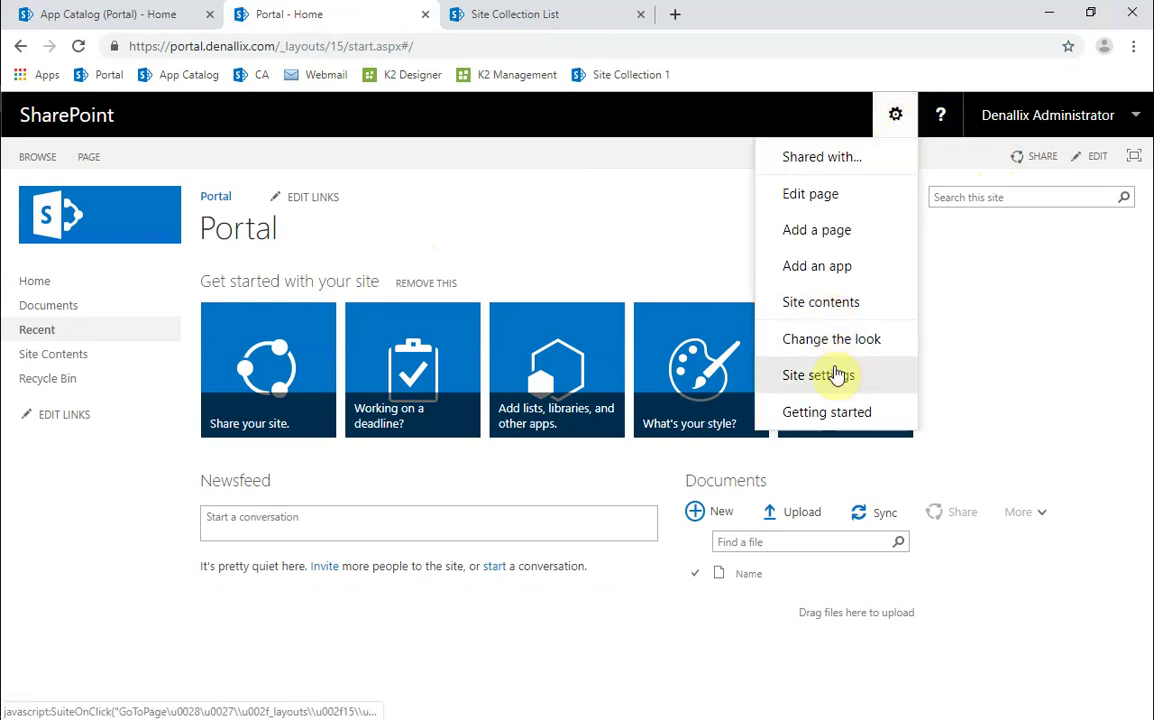
{"action": "left_click", "coordinate": [838, 375]}
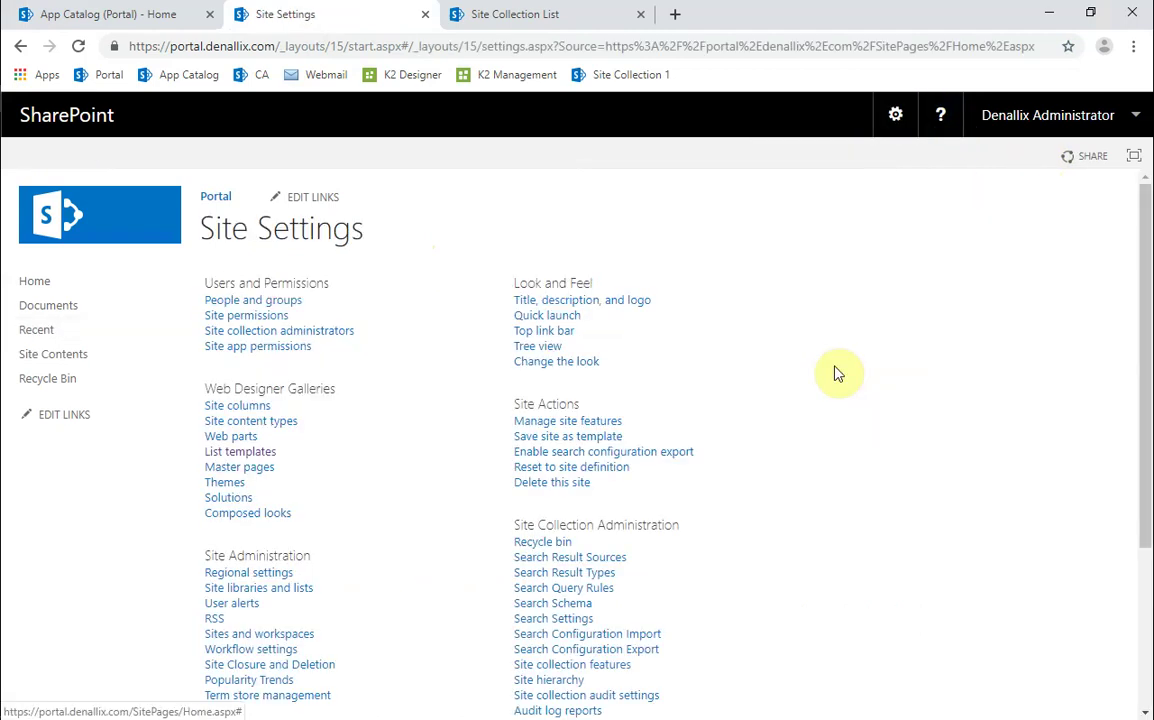
{"action": "left_click", "coordinate": [248, 452]}
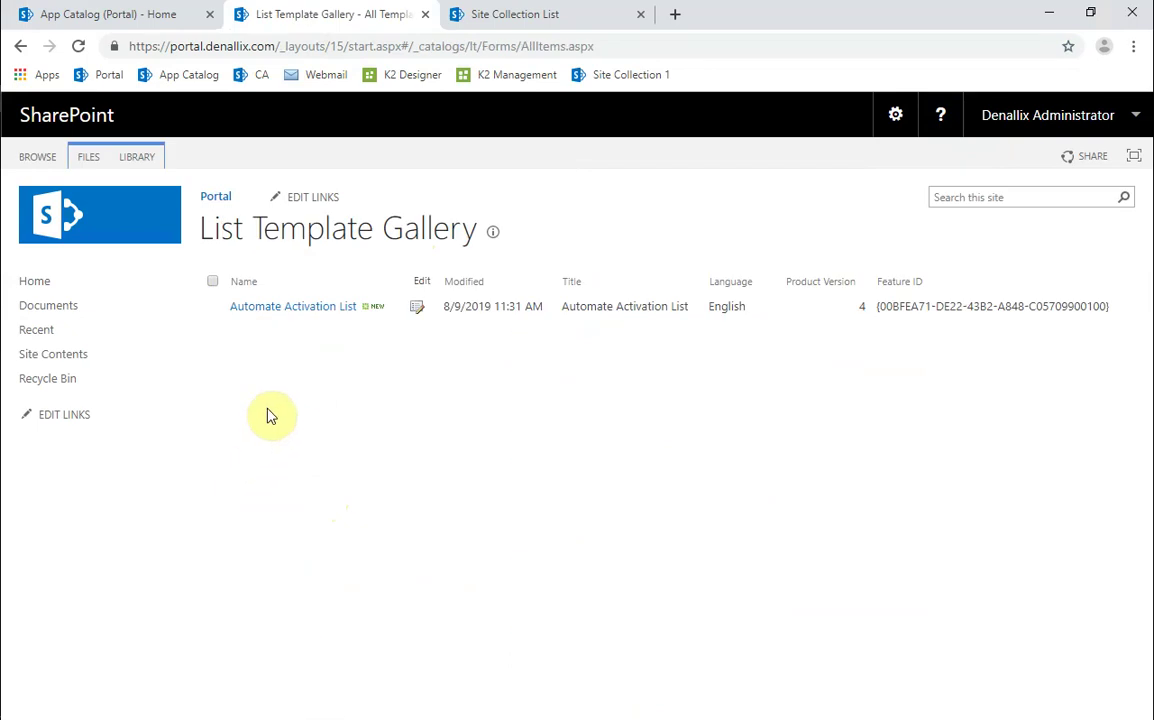
{"action": "left_click", "coordinate": [210, 310]}
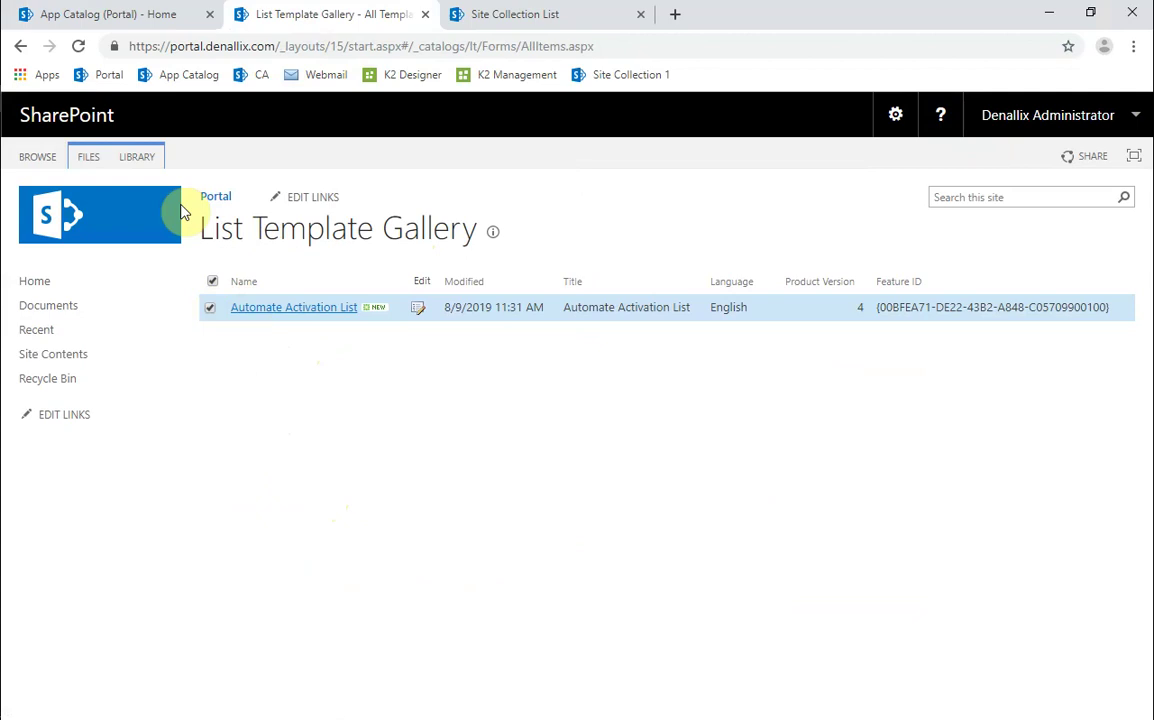
{"action": "left_click", "coordinate": [88, 157]}
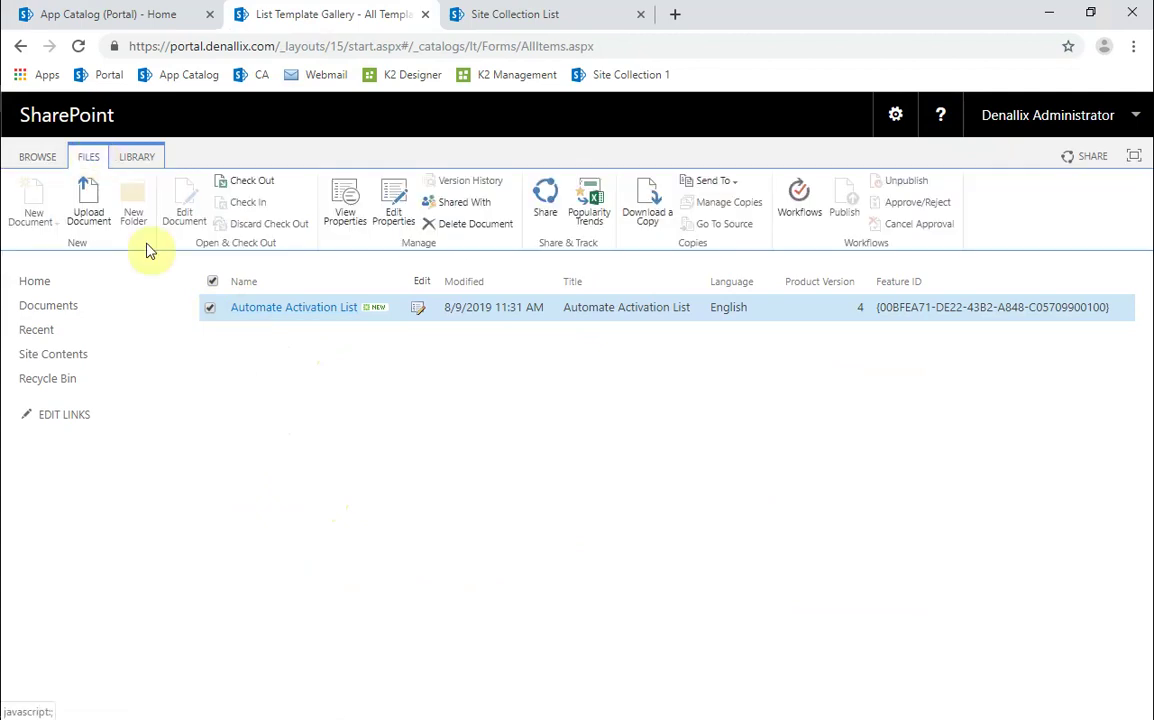
{"action": "left_click", "coordinate": [468, 223]}
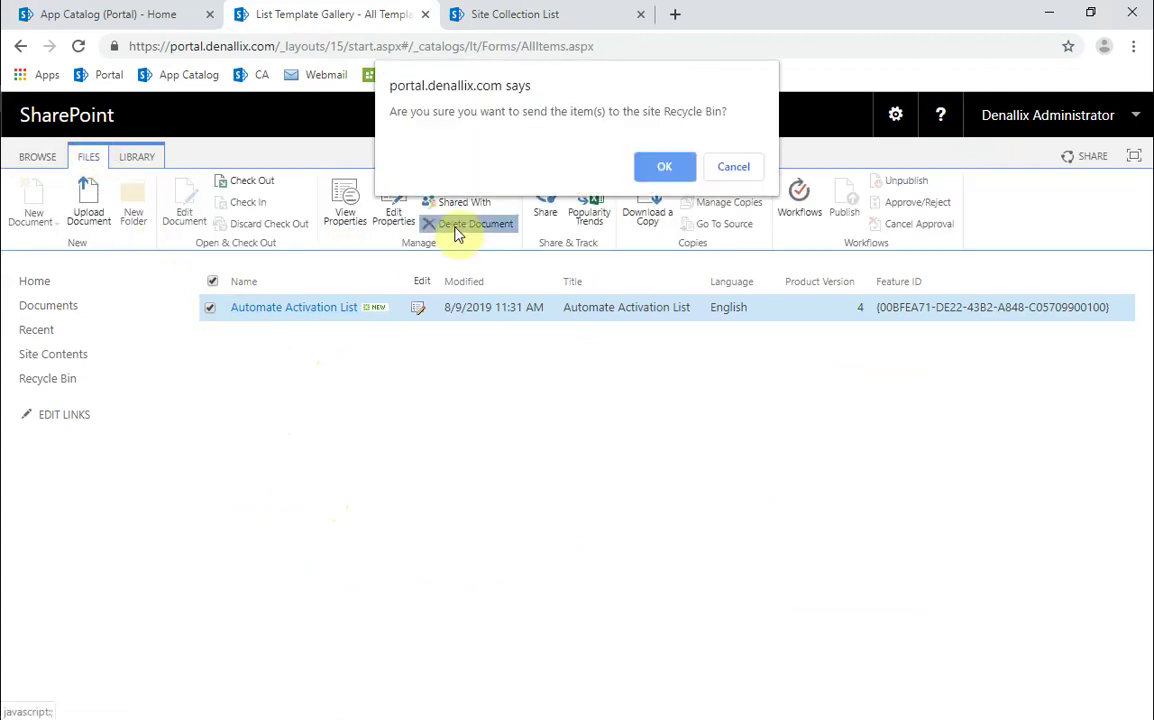
{"action": "left_click", "coordinate": [662, 170]}
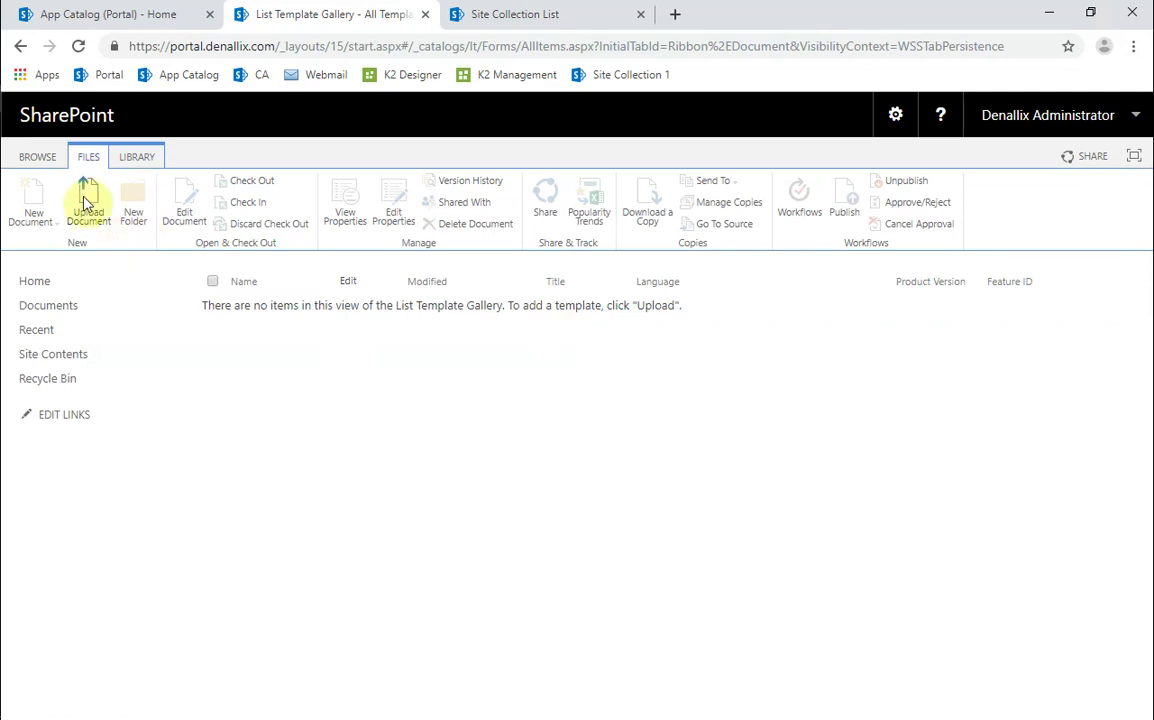
Upload Automate Activation List.stp from C:\K2 into the List Template Gallery and save its properties.
{"action": "left_click", "coordinate": [86, 200]}
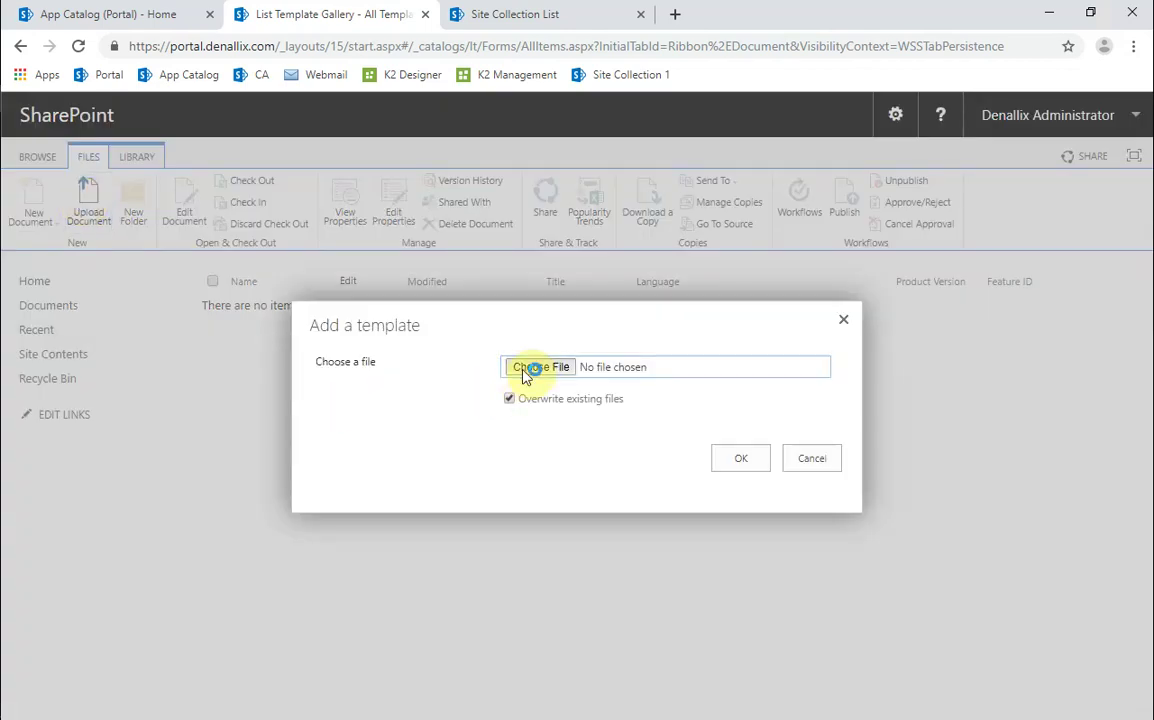
{"action": "left_click", "coordinate": [530, 369]}
{"action": "left_click", "coordinate": [530, 340]}
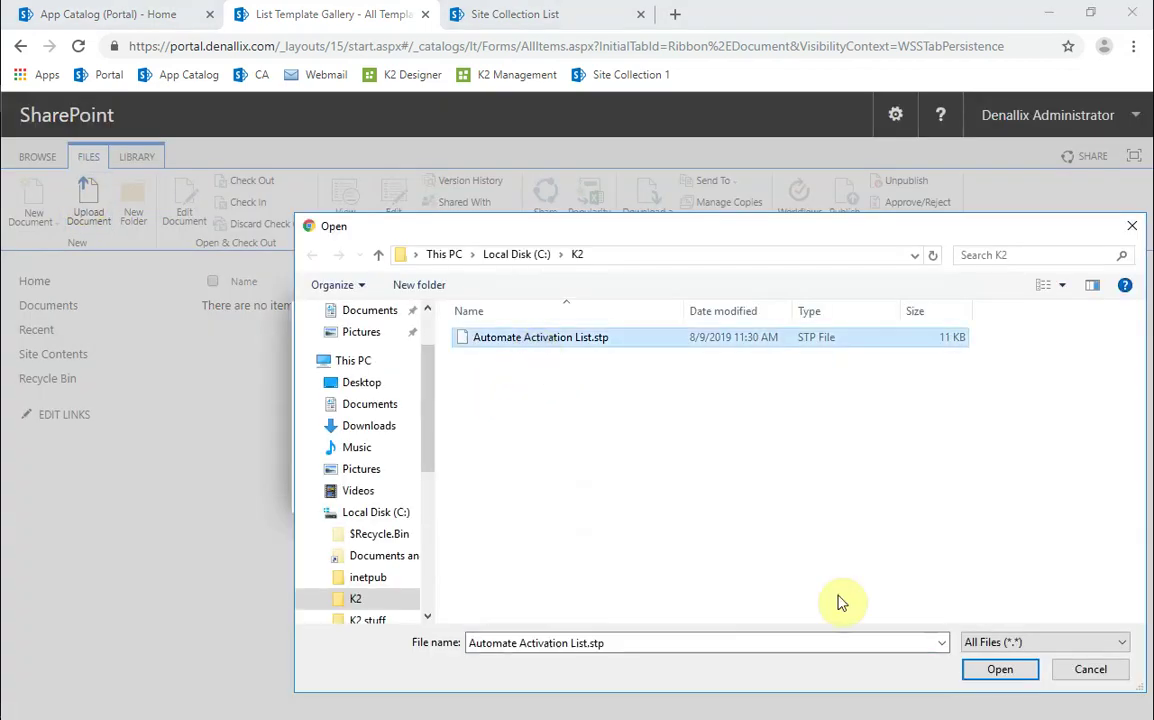
{"action": "left_click", "coordinate": [997, 670]}
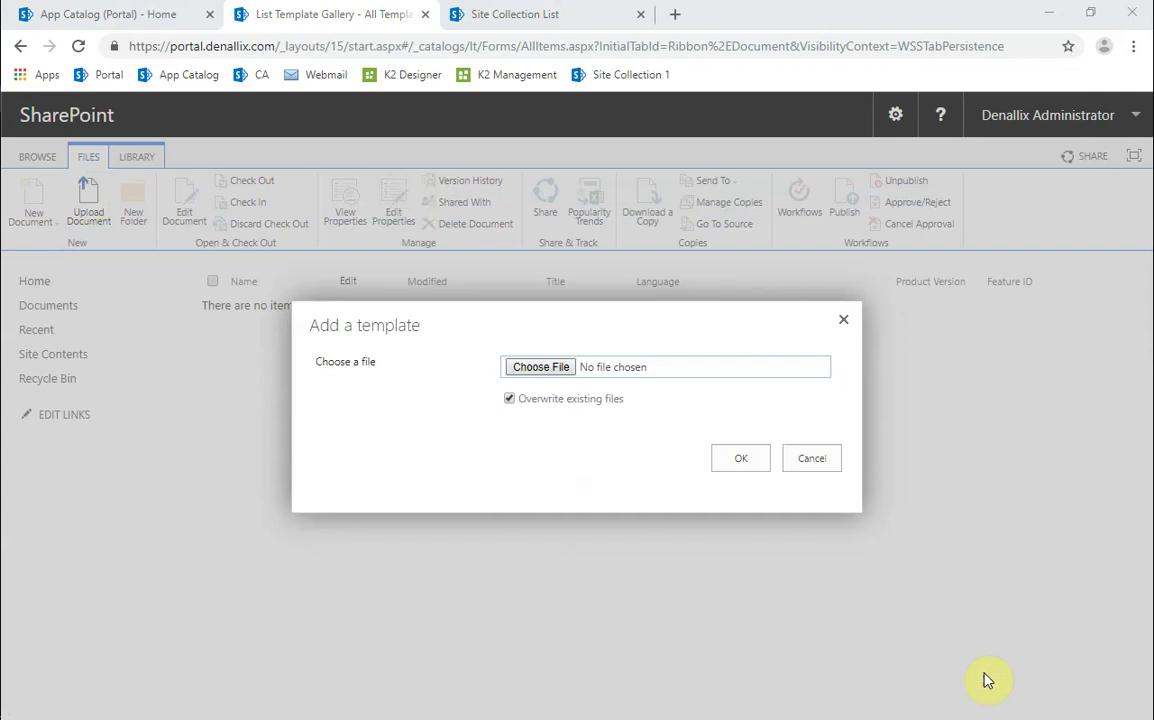
{"action": "left_click", "coordinate": [716, 468]}
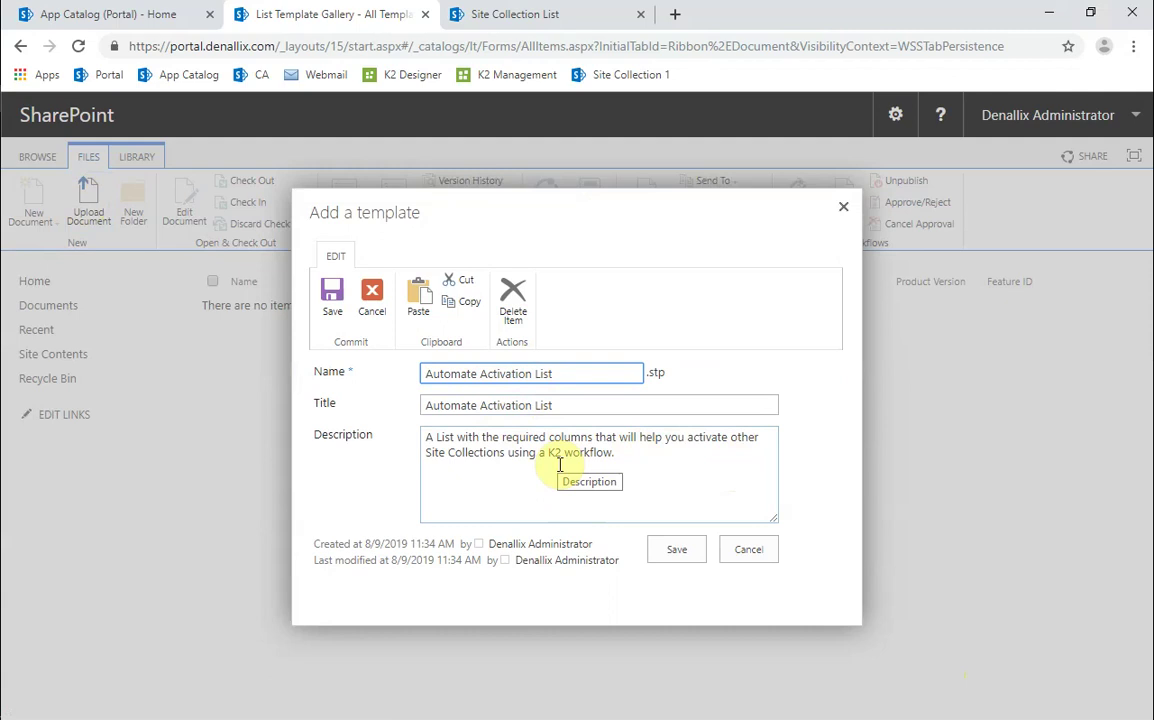
{"action": "left_click", "coordinate": [677, 550]}
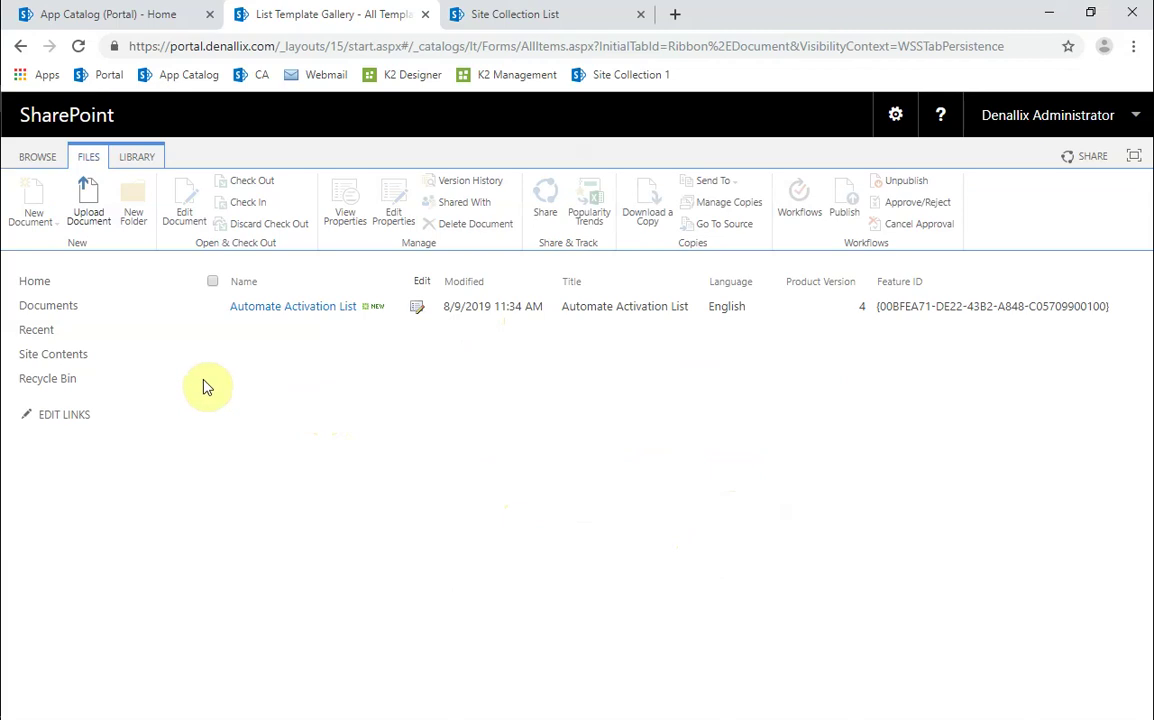
Add the Automate Activation List app from the apps page (17-22) as a list named Automate Activation List.
{"action": "left_click", "coordinate": [80, 365]}
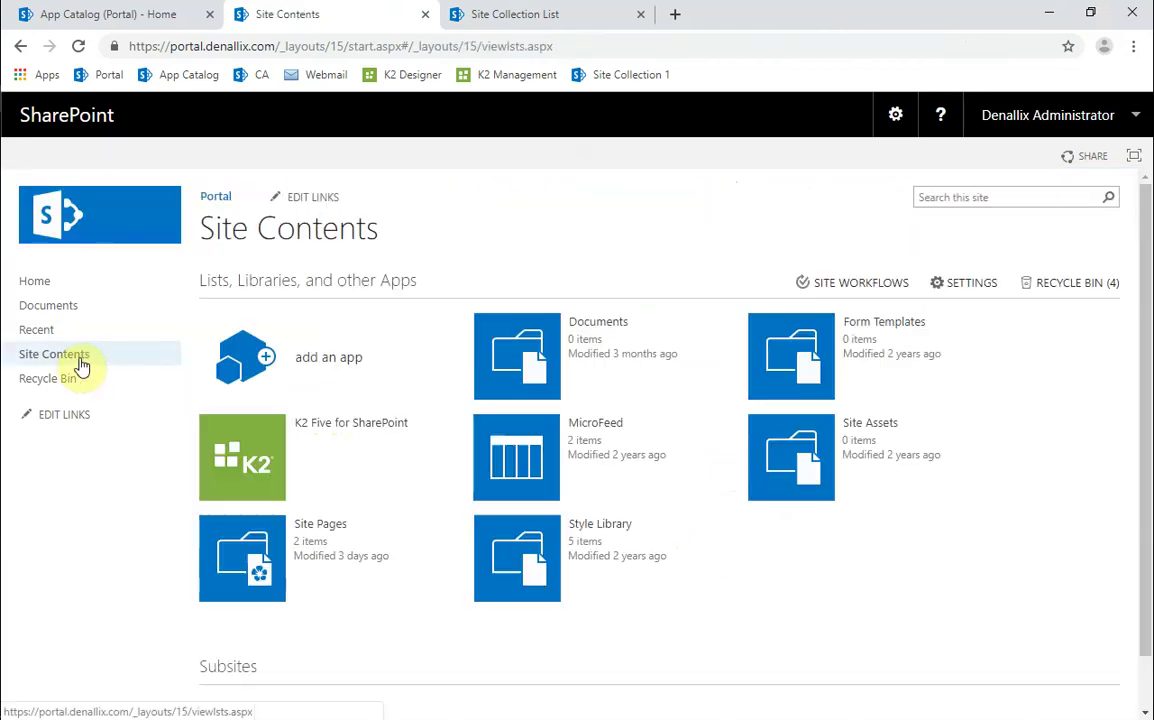
{"action": "left_click", "coordinate": [263, 366]}
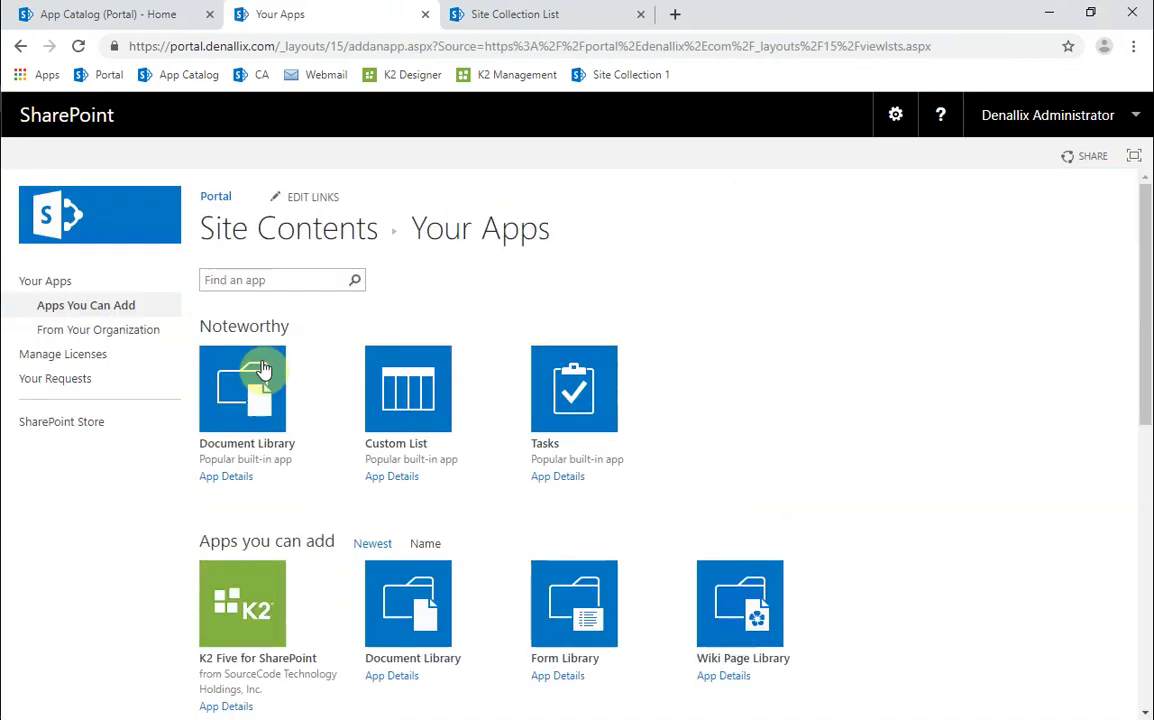
{"action": "scroll", "coordinate": [800, 323], "scroll_direction": "down", "scroll_amount": 7}
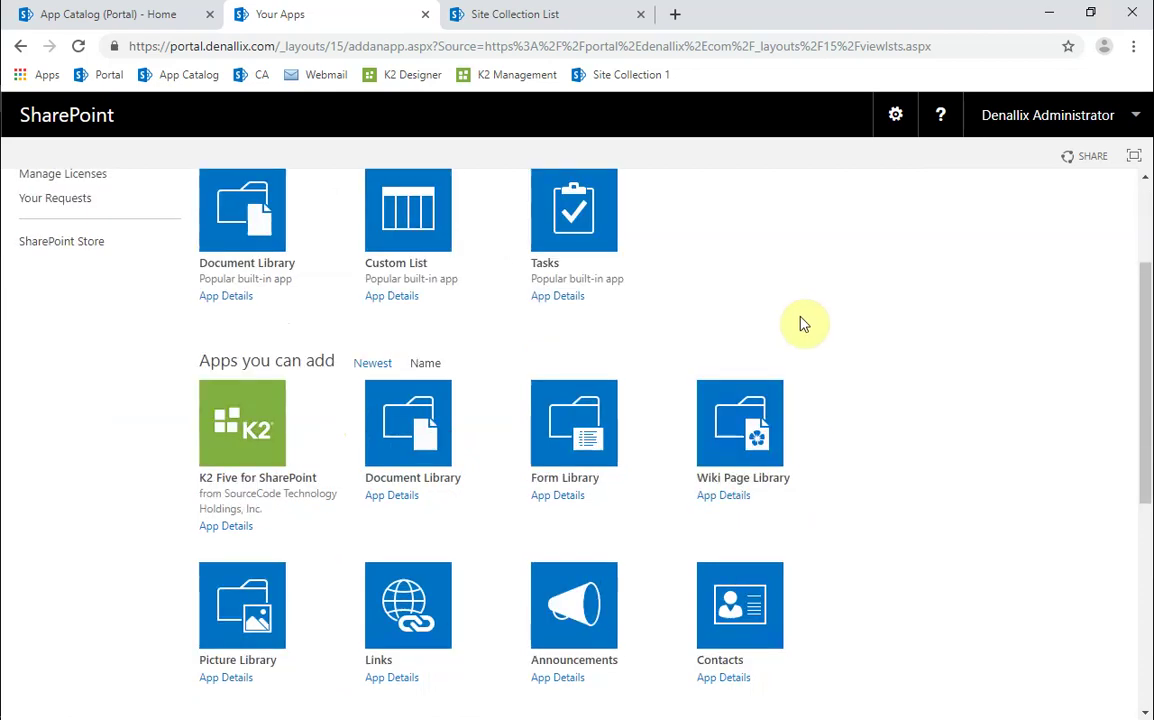
{"action": "left_click", "coordinate": [550, 657]}
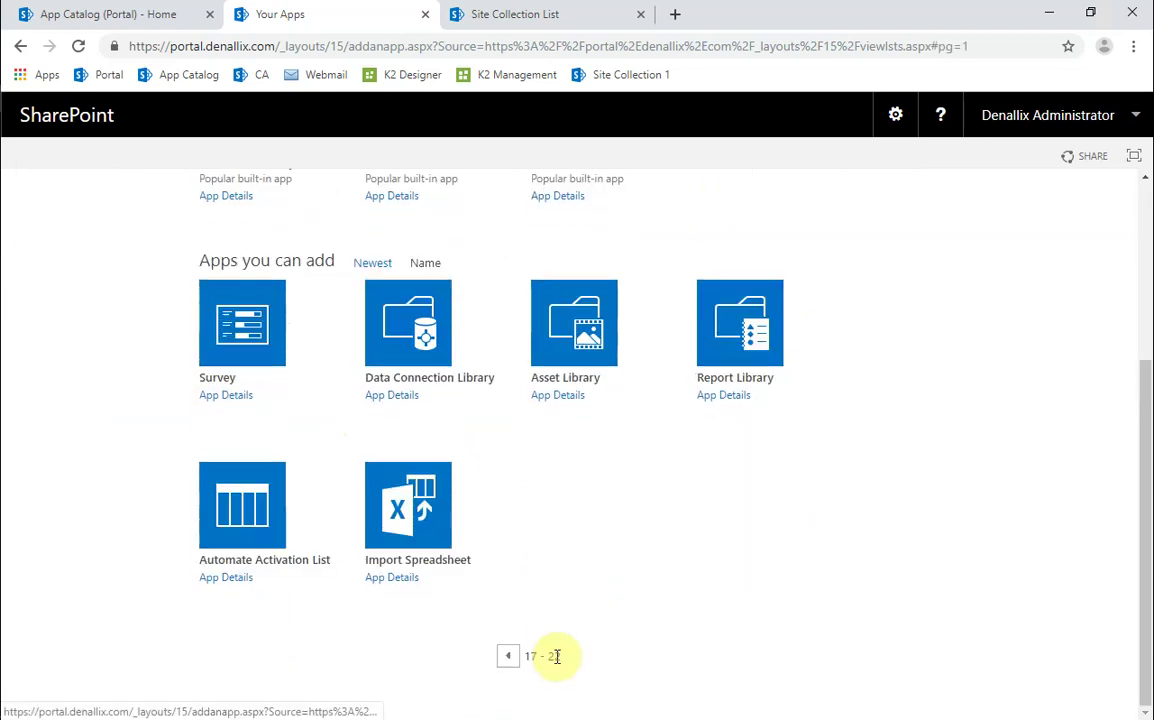
{"action": "left_click", "coordinate": [235, 514]}
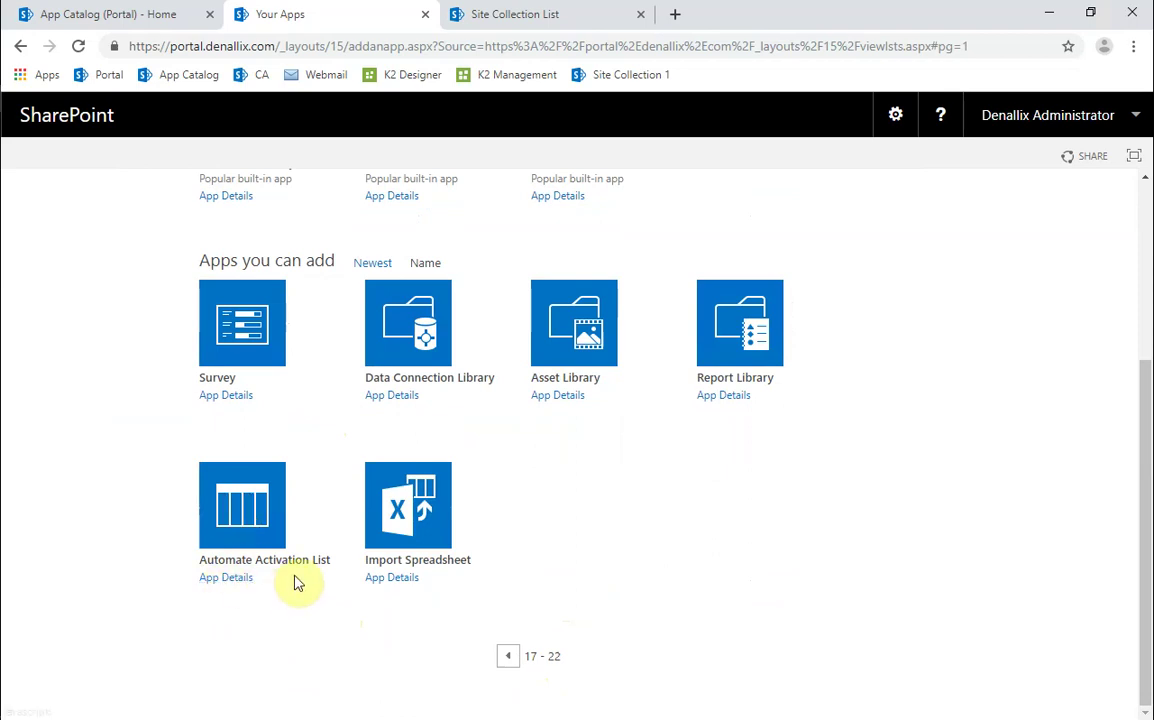
{"action": "left_click", "coordinate": [232, 520]}
{"action": "left_click", "coordinate": [662, 409]}
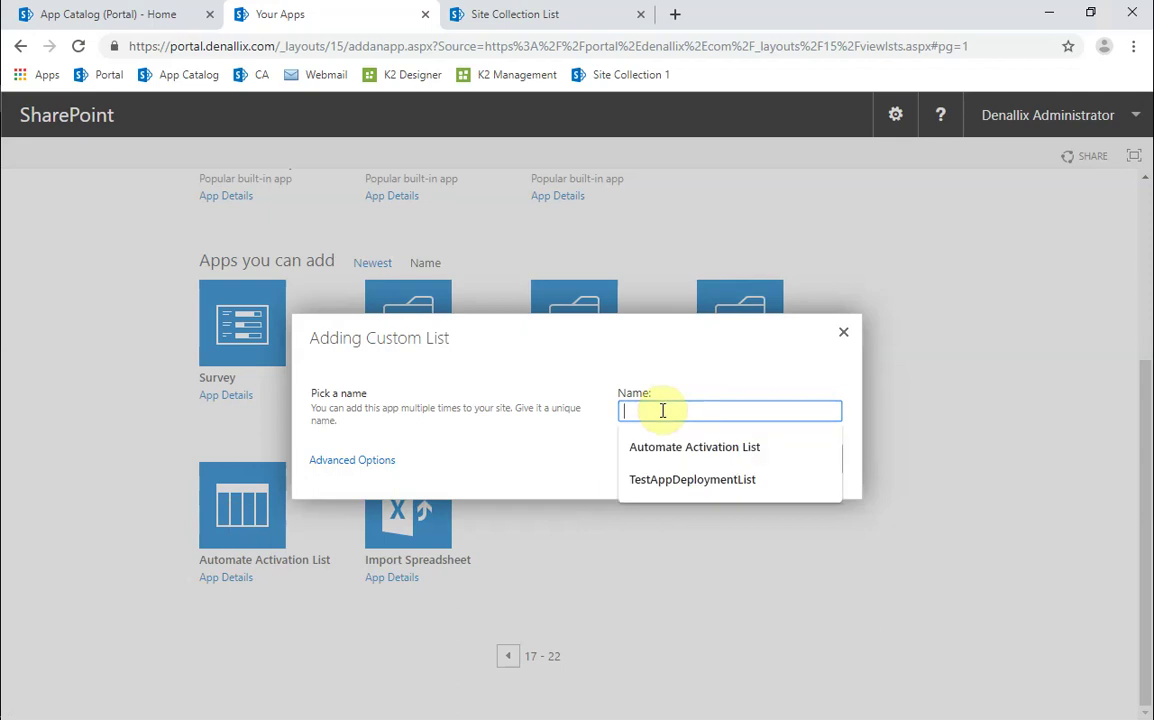
{"action": "left_click", "coordinate": [670, 449]}
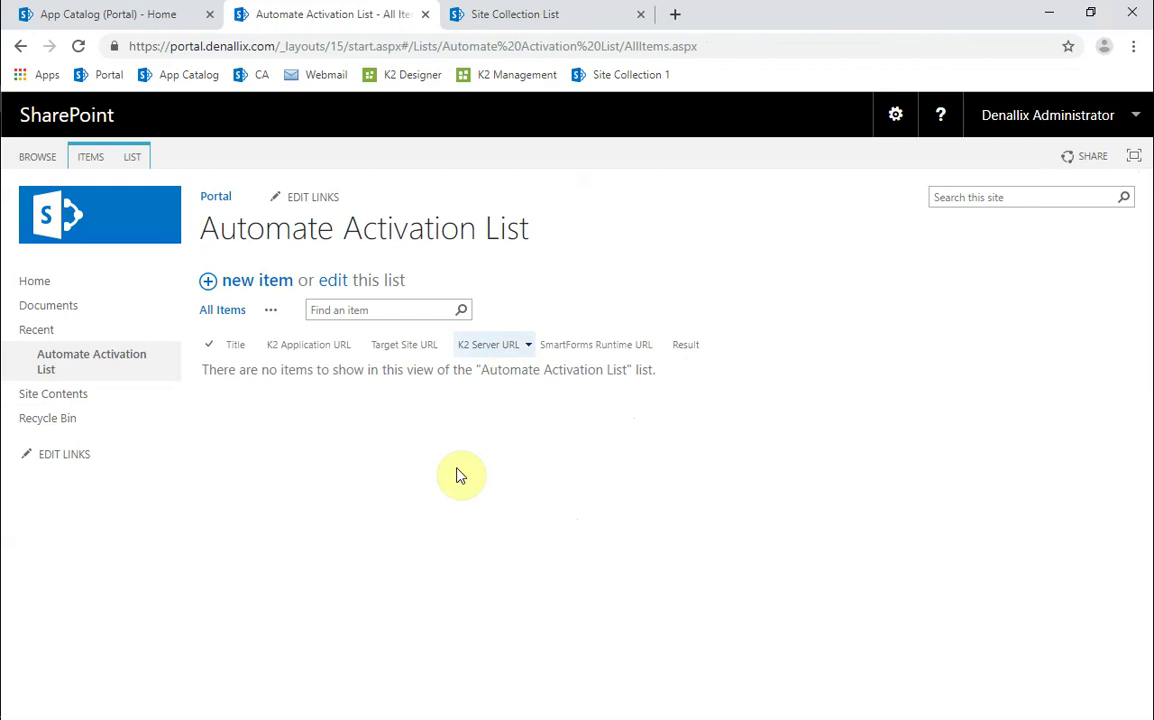
Create a K2 application with workflow Automate Activation List Workflow, triggered by 'An item was added'.
{"action": "left_click", "coordinate": [133, 158]}
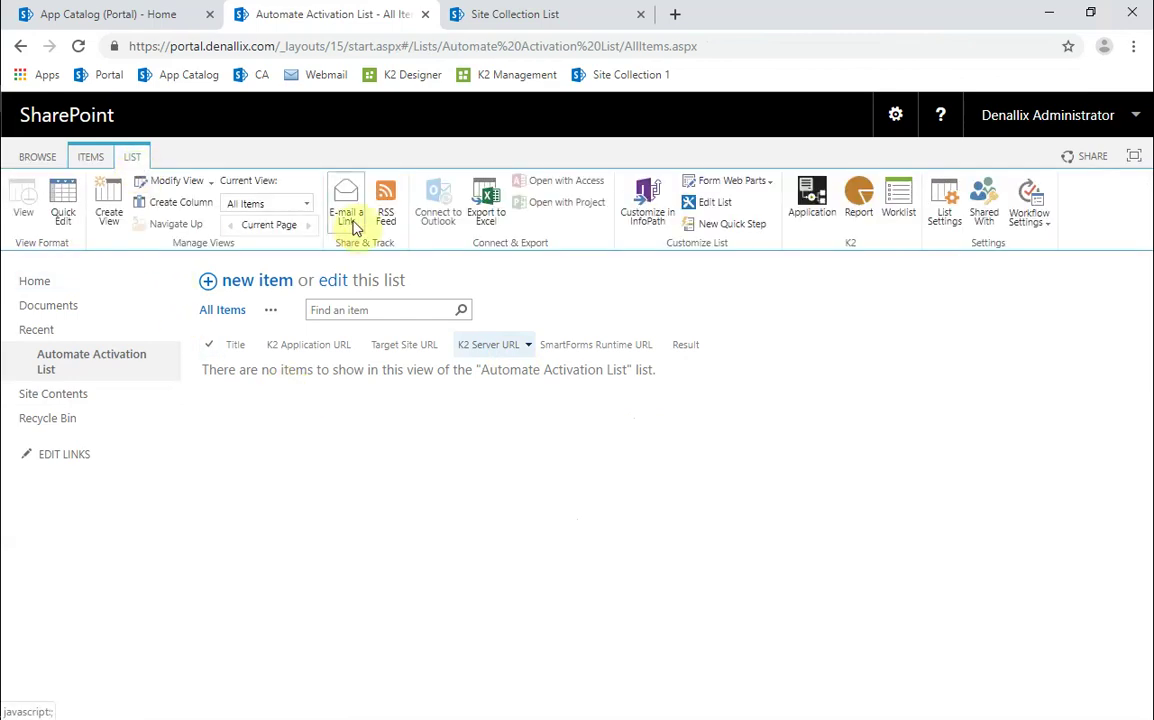
{"action": "left_click", "coordinate": [812, 210]}
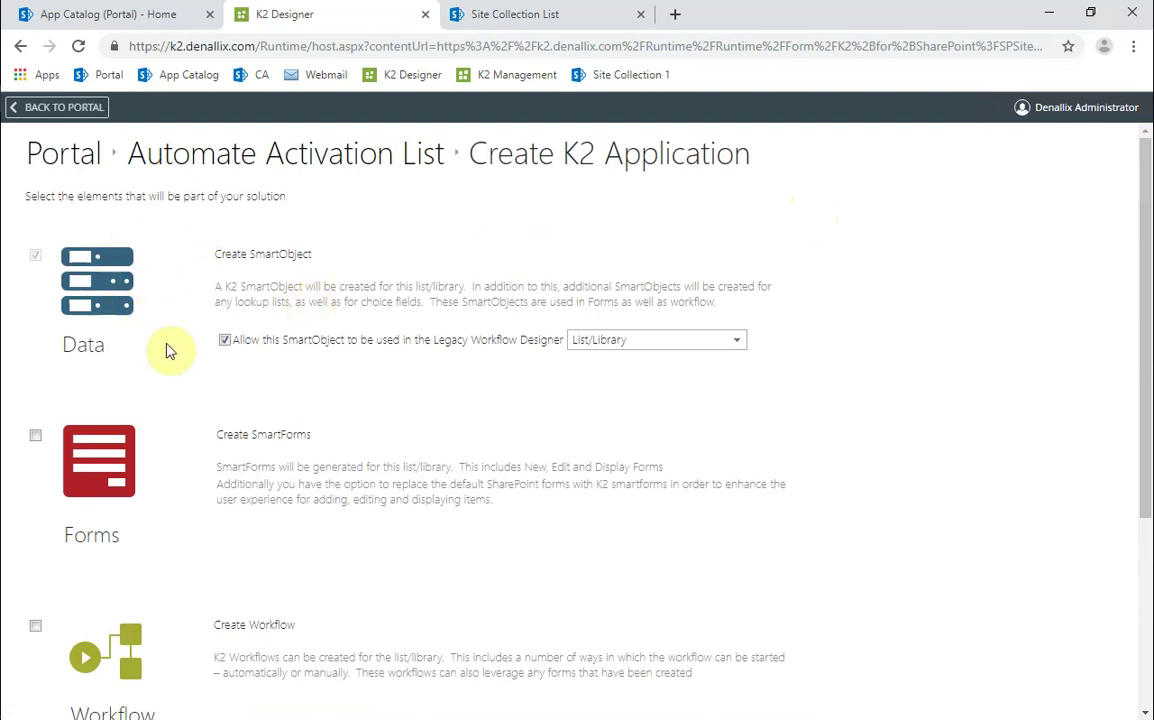
{"action": "scroll", "coordinate": [200, 346], "scroll_direction": "down", "scroll_amount": 3}
{"action": "left_click", "coordinate": [35, 333]}
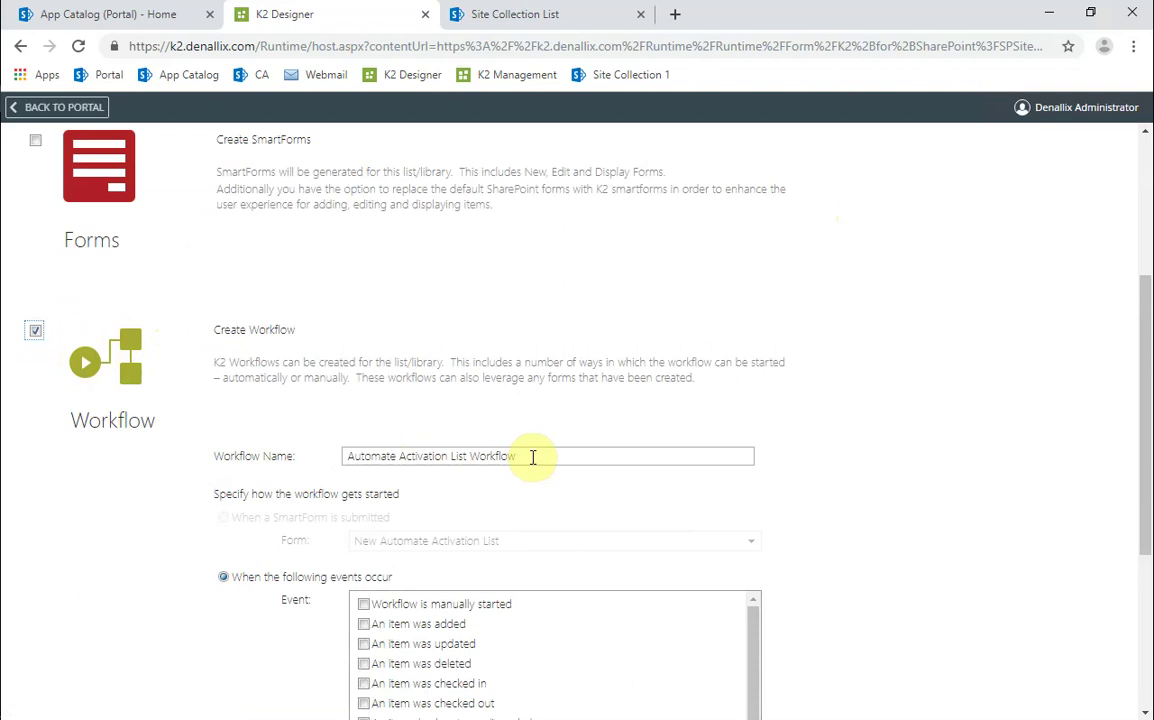
{"action": "left_click_drag", "start_coordinate": [533, 457], "coordinate": [258, 481]}
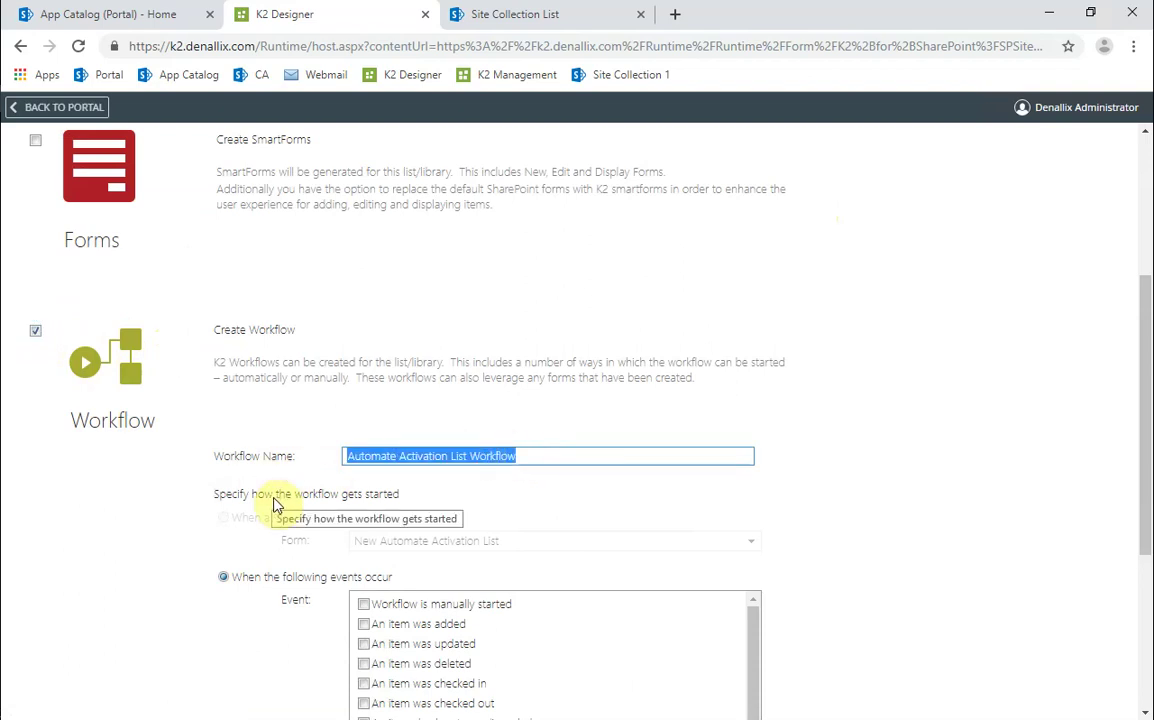
{"action": "scroll", "coordinate": [275, 505], "scroll_direction": "down", "scroll_amount": 1}
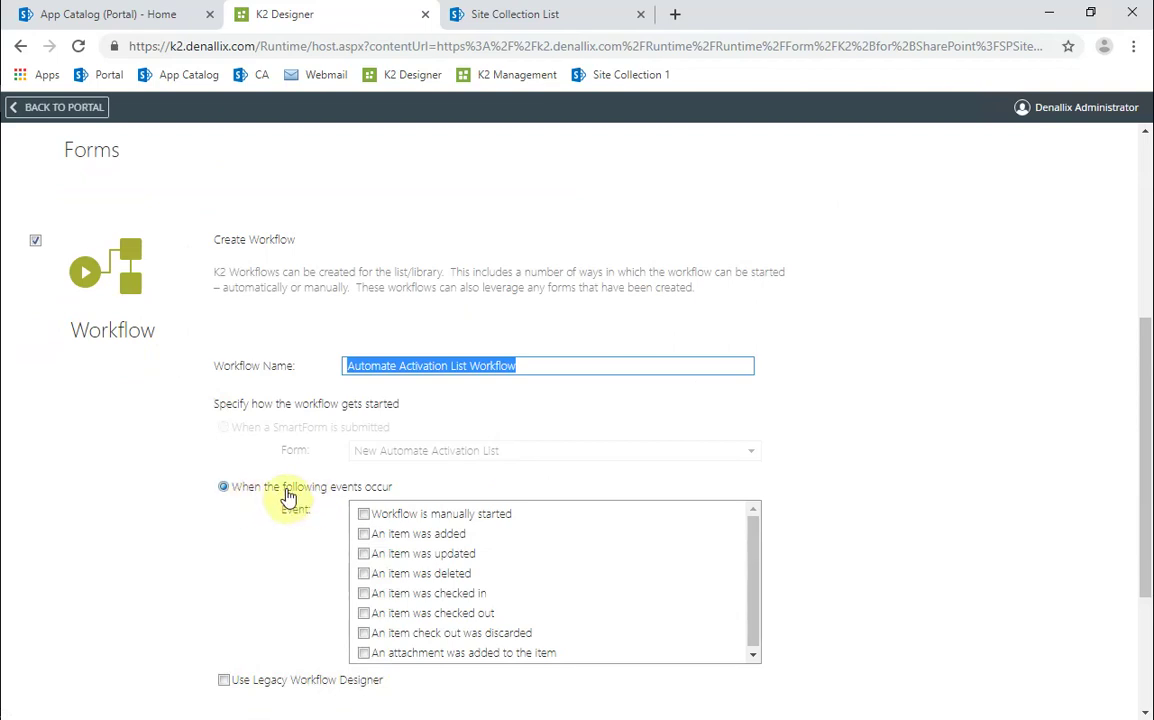
{"action": "left_click", "coordinate": [365, 537]}
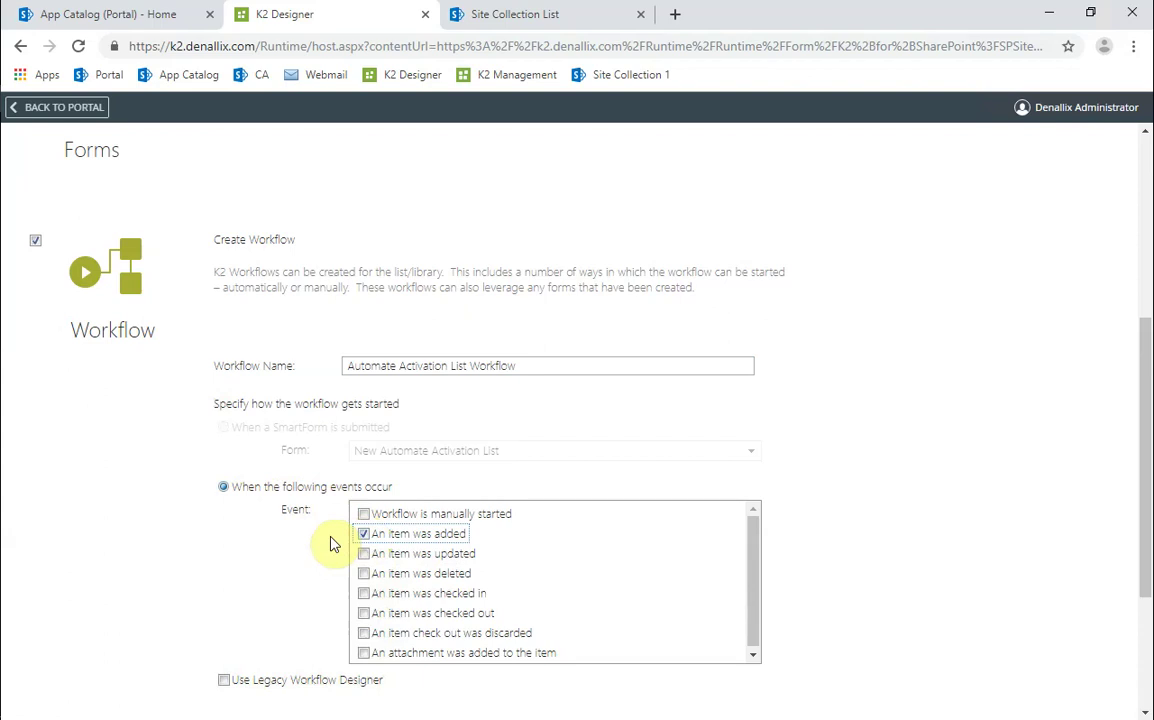
{"action": "scroll", "coordinate": [869, 549], "scroll_direction": "down", "scroll_amount": 3}
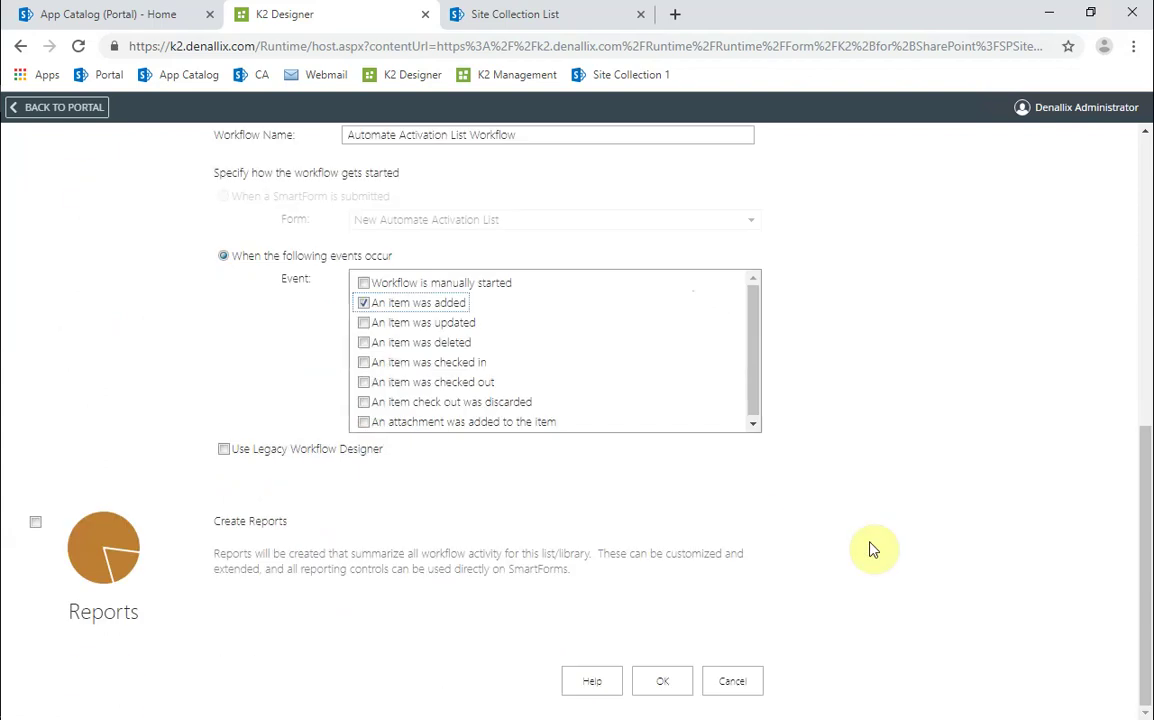
{"action": "left_click", "coordinate": [662, 684]}
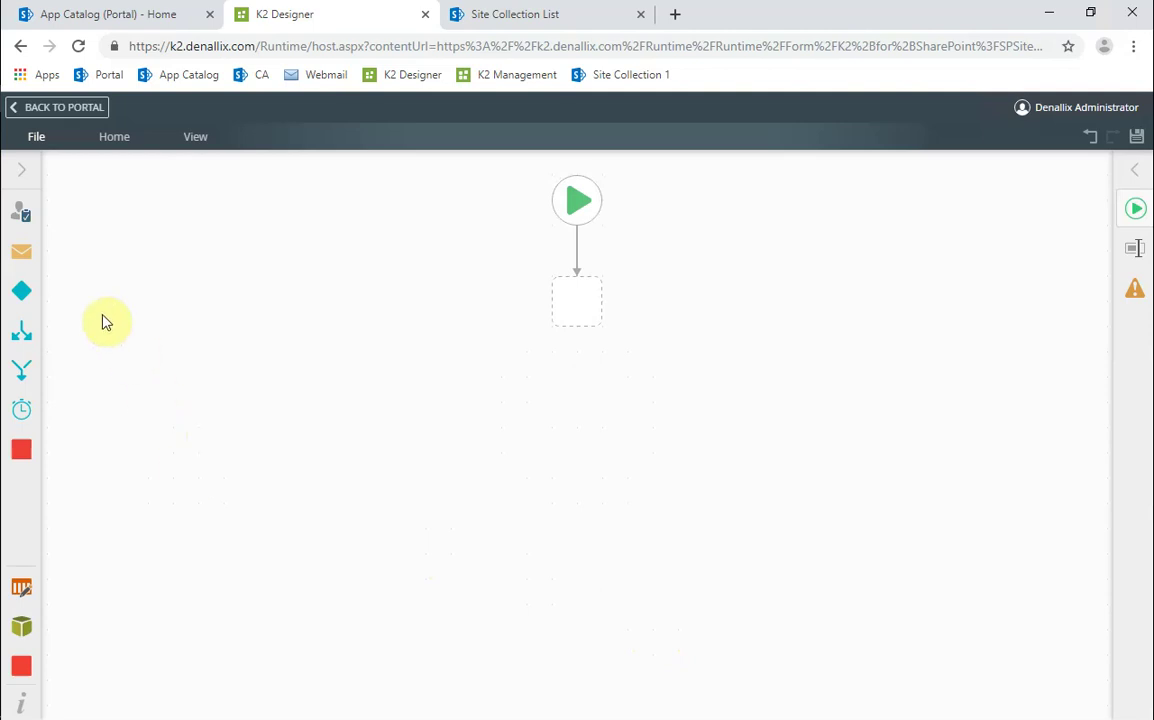
Place a SmartObject Method step from the Basic steps right after Start.
{"action": "left_click", "coordinate": [22, 171]}
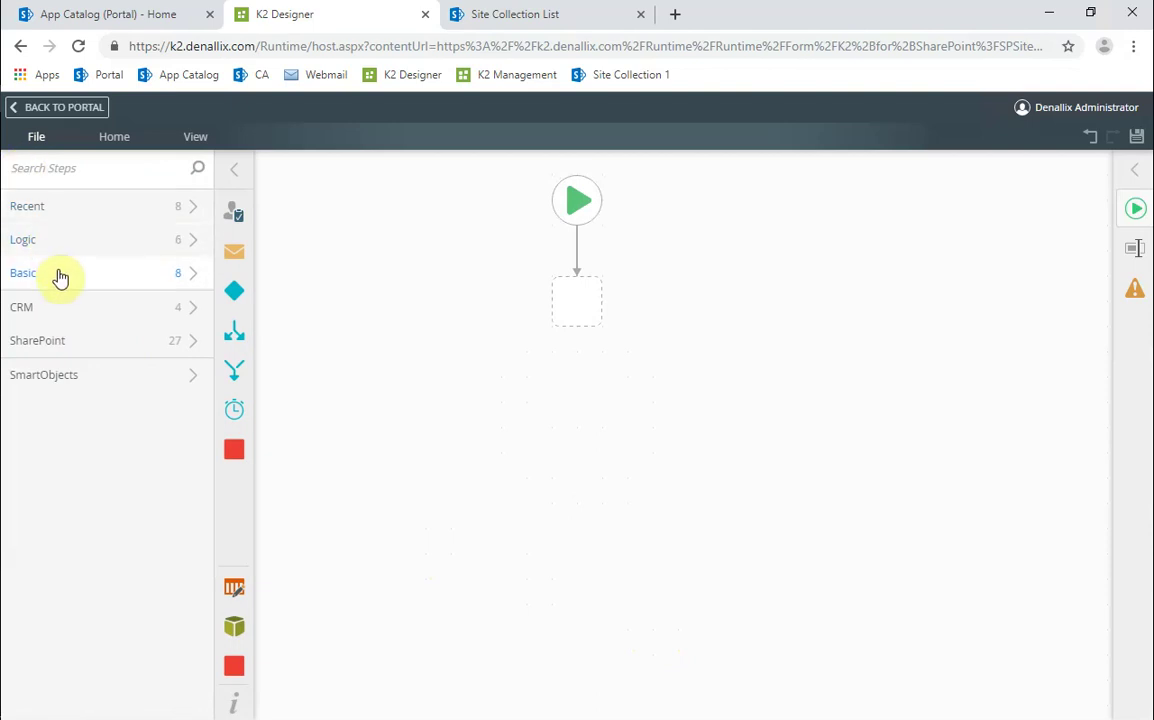
{"action": "left_click", "coordinate": [60, 278]}
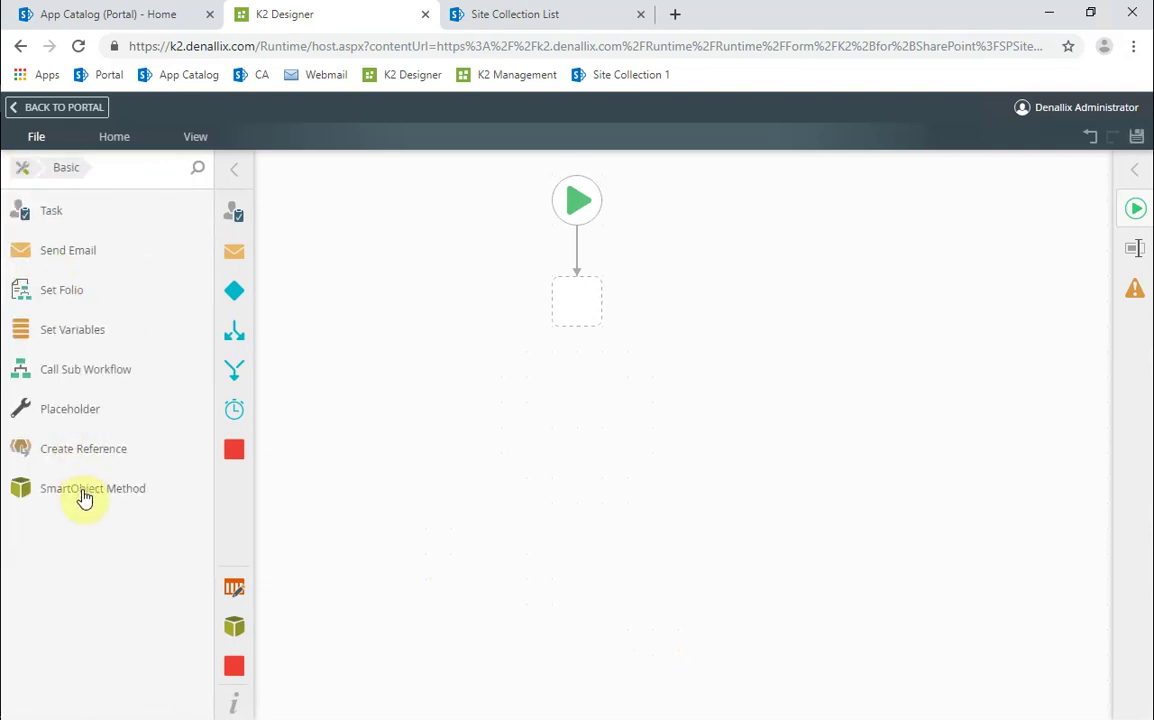
{"action": "left_click_drag", "start_coordinate": [84, 498], "coordinate": [574, 311]}
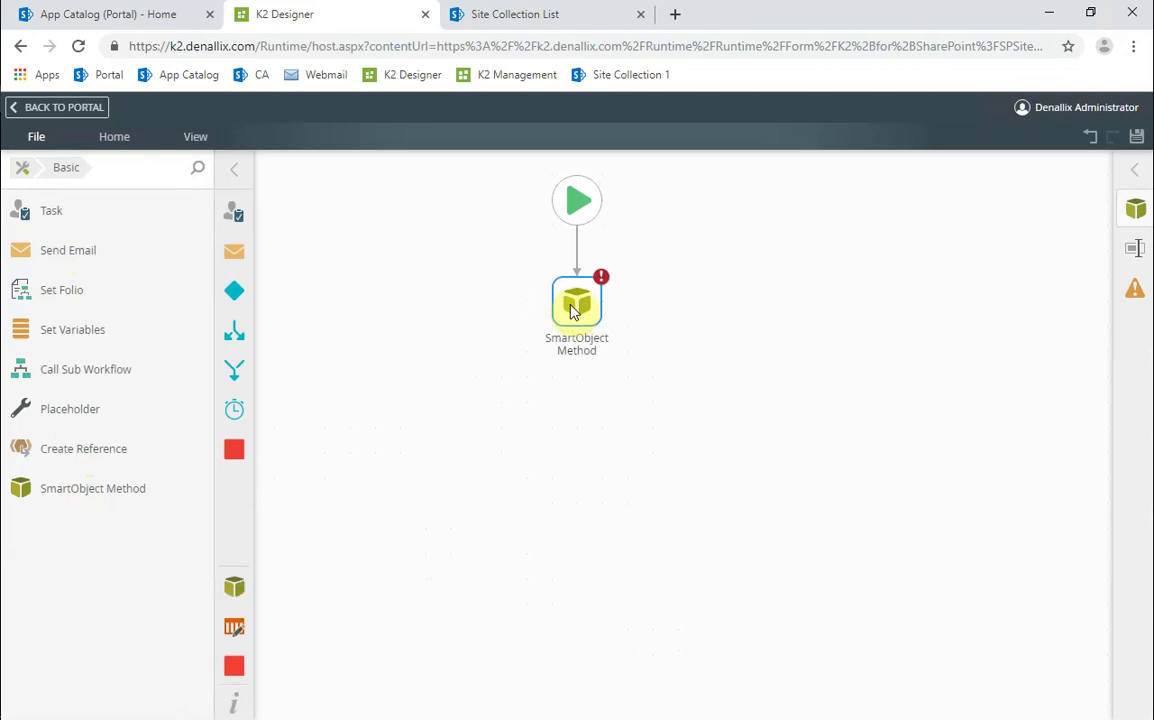
Name the new step 'Ensure Site Collection Info' in its General properties.
{"action": "left_click", "coordinate": [1134, 174]}
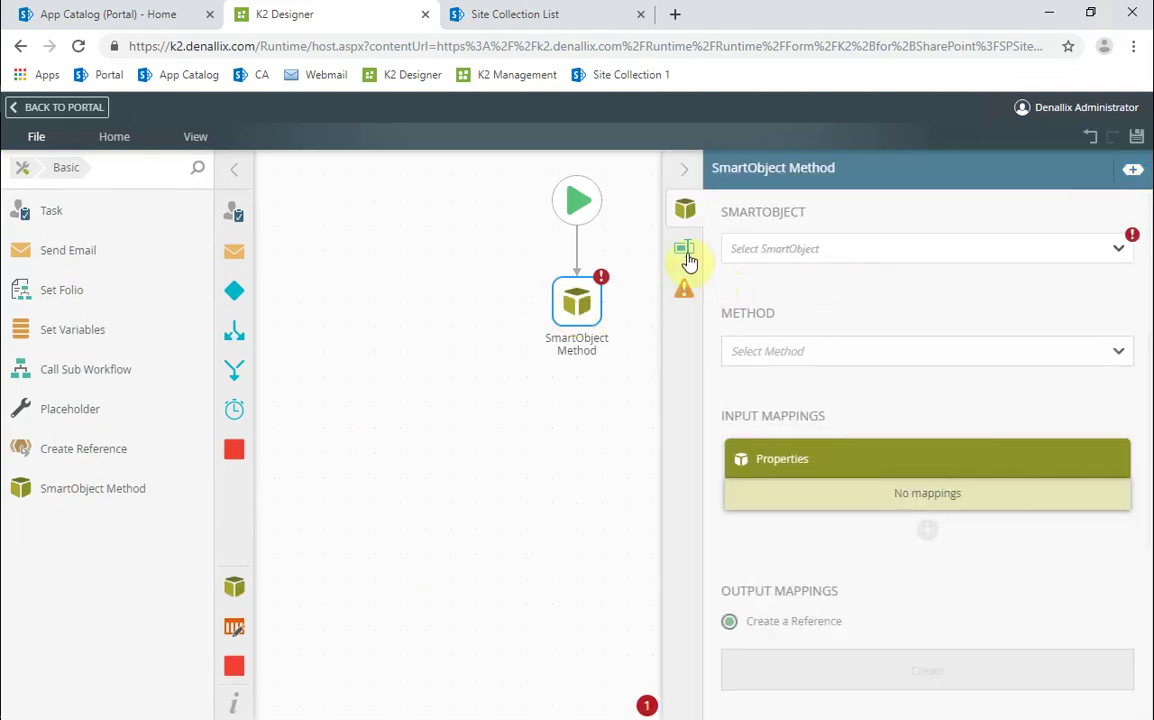
{"action": "left_click", "coordinate": [686, 258]}
{"action": "left_click", "coordinate": [814, 378]}
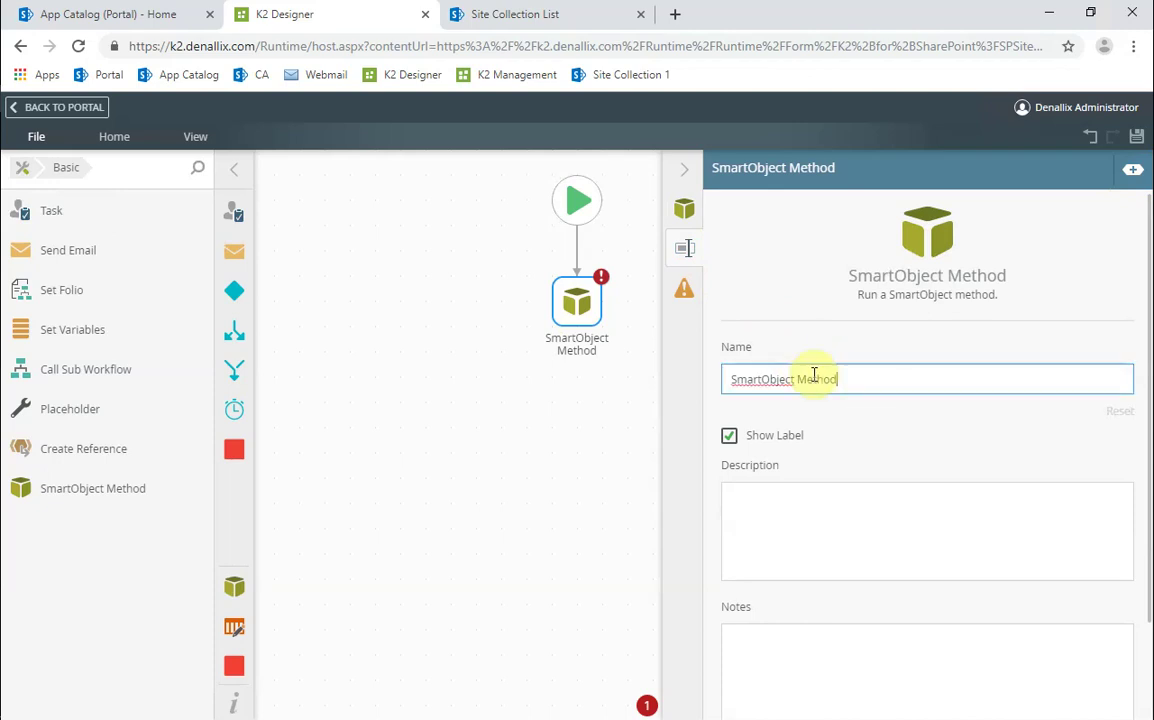
{"action": "key", "text": "ctrl+a"}
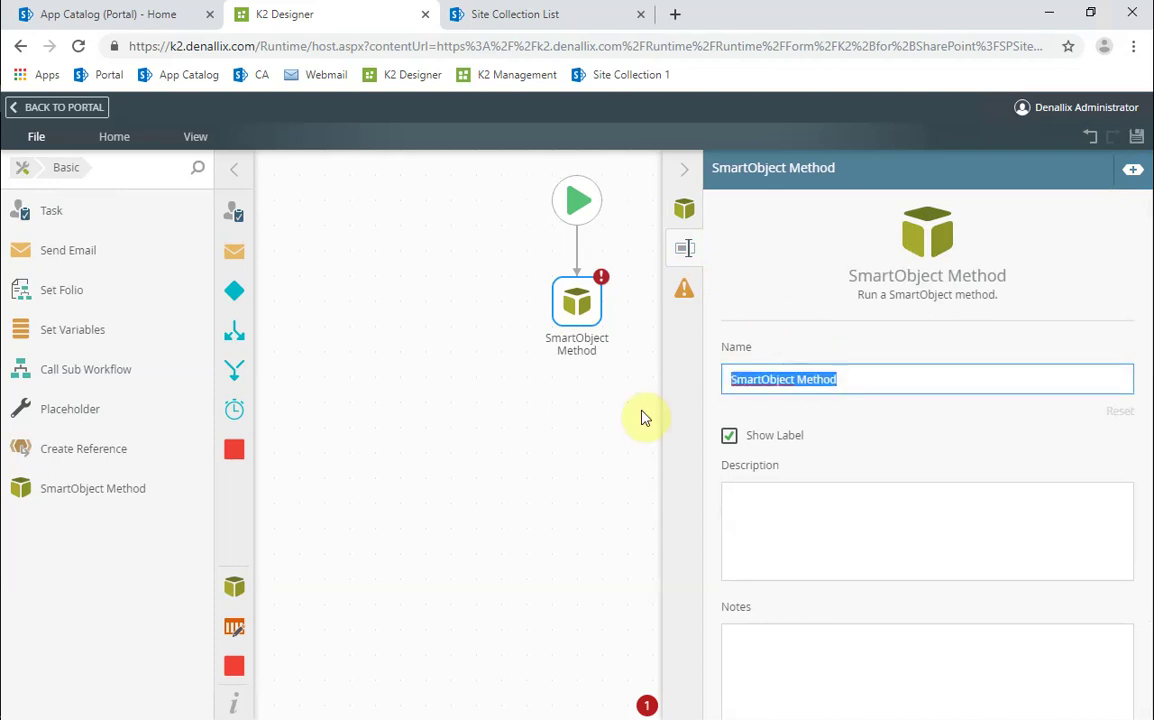
{"action": "type", "text": "Ensure Site"}
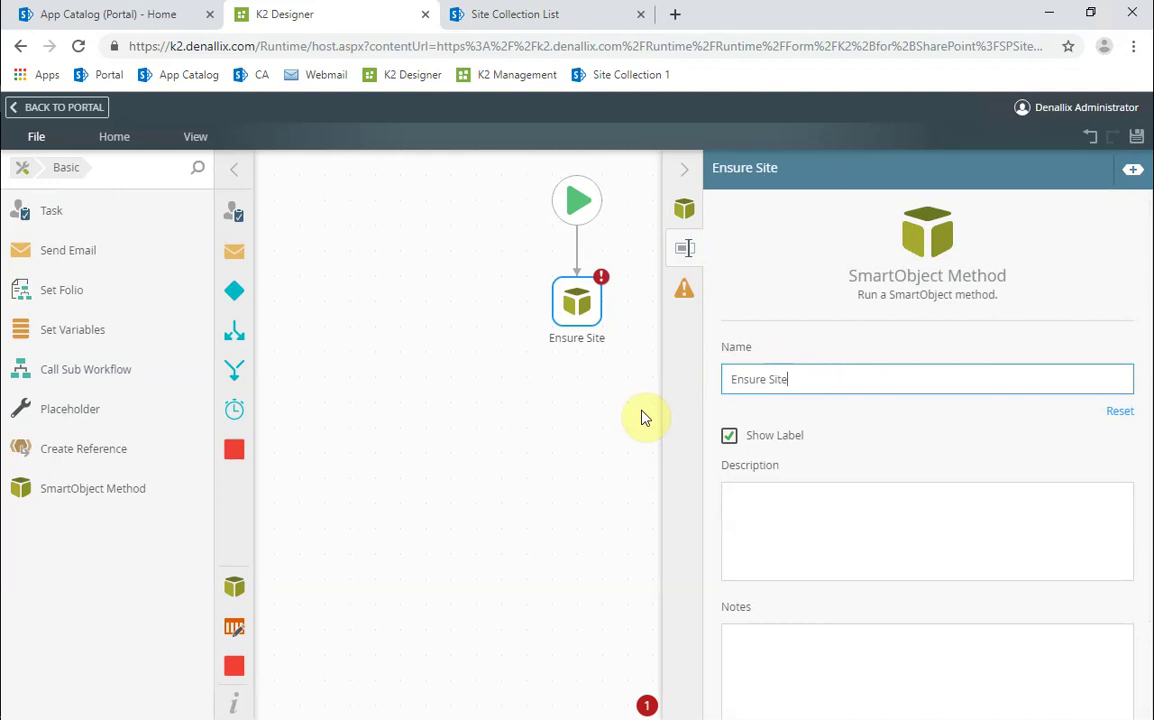
{"action": "type", "text": " Collection Info"}
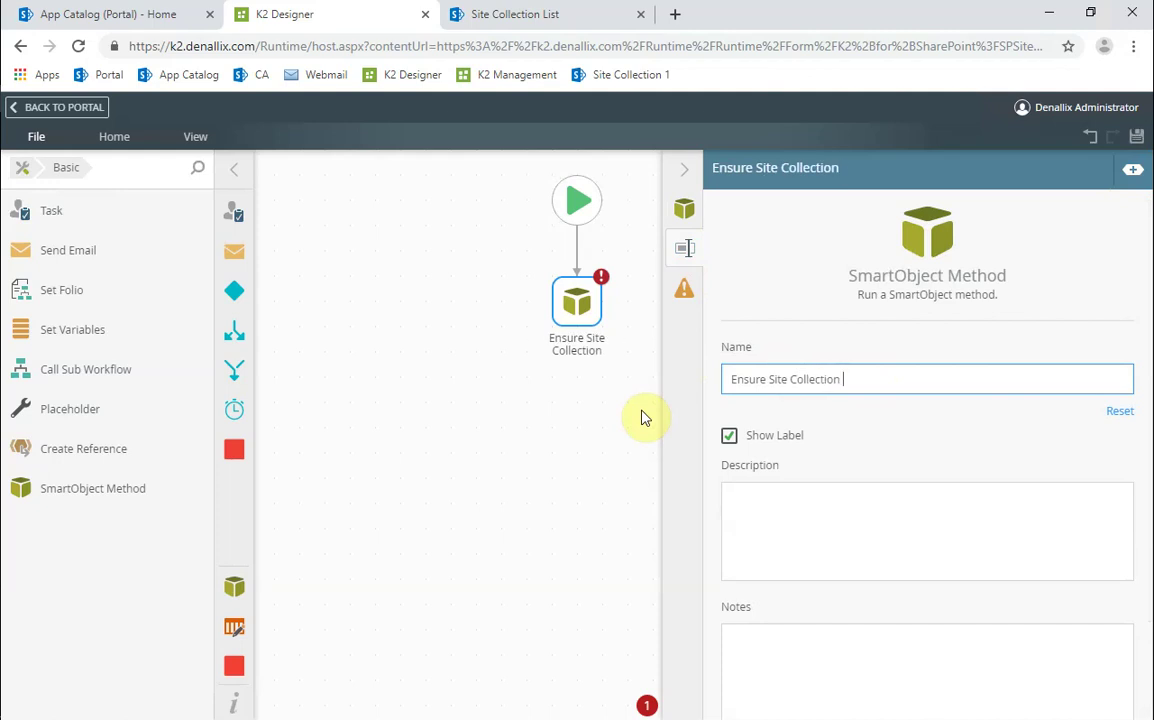
Choose SharePoint Integration Helper Methods from System > SharePoint 2013 Integration as the step's SmartObject.
{"action": "left_click", "coordinate": [685, 208]}
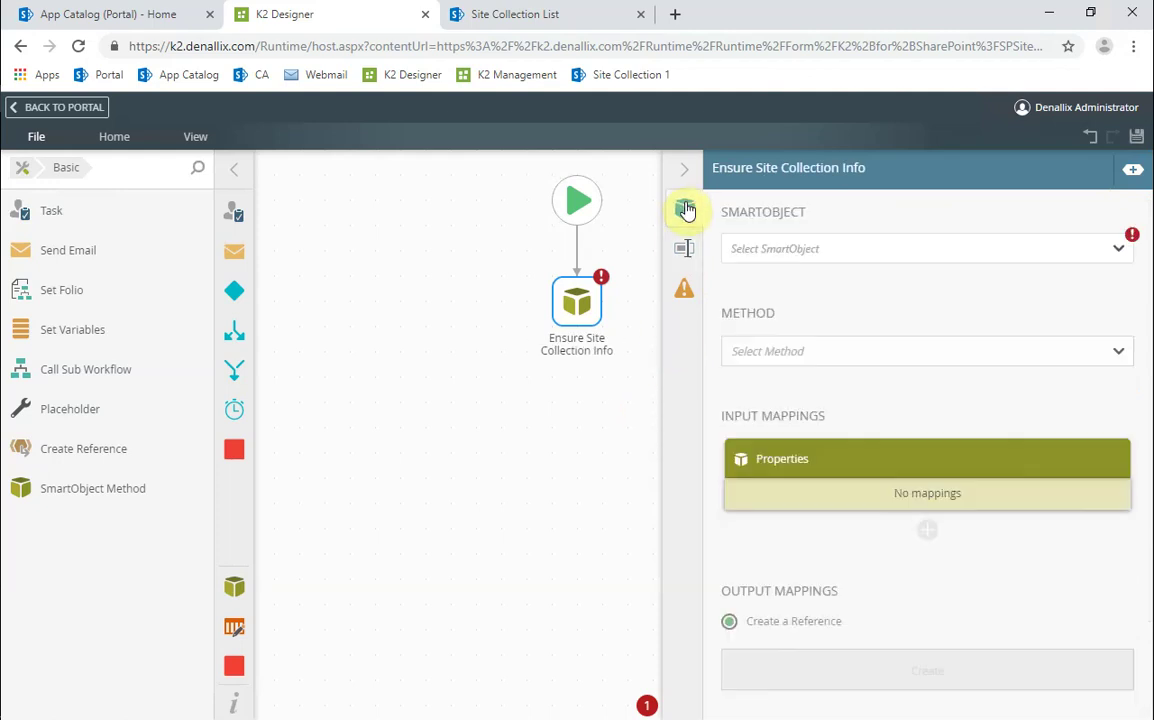
{"action": "left_click", "coordinate": [822, 256]}
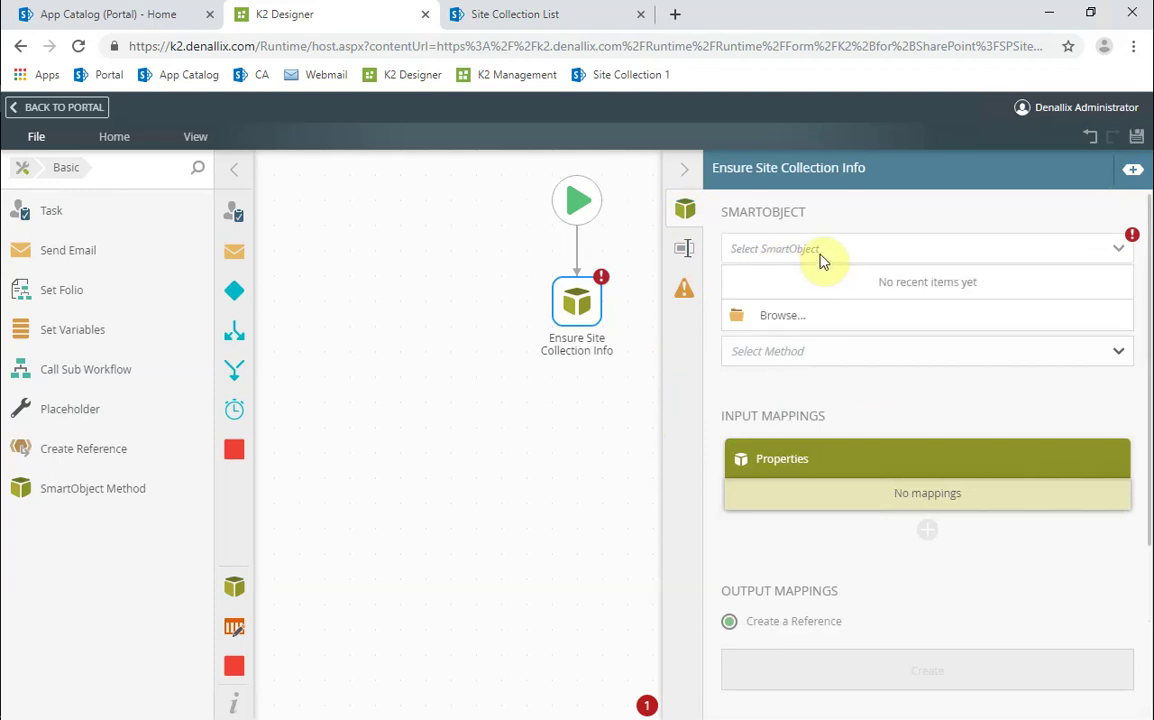
{"action": "left_click", "coordinate": [795, 315]}
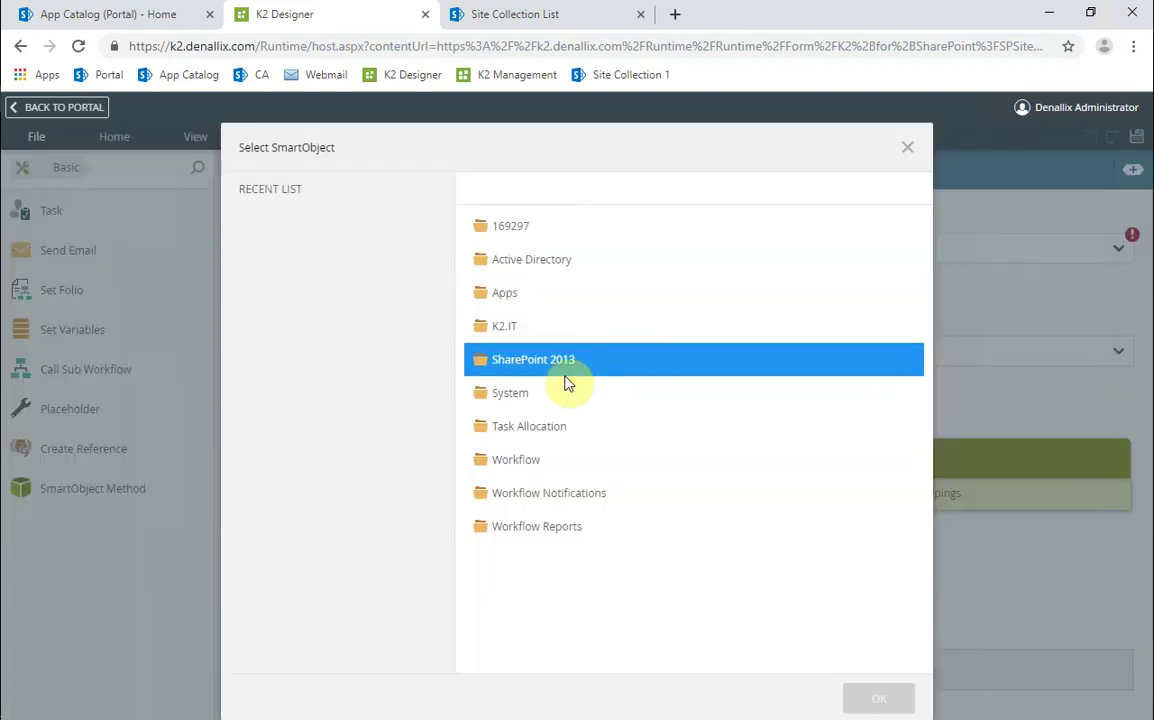
{"action": "left_click", "coordinate": [521, 398]}
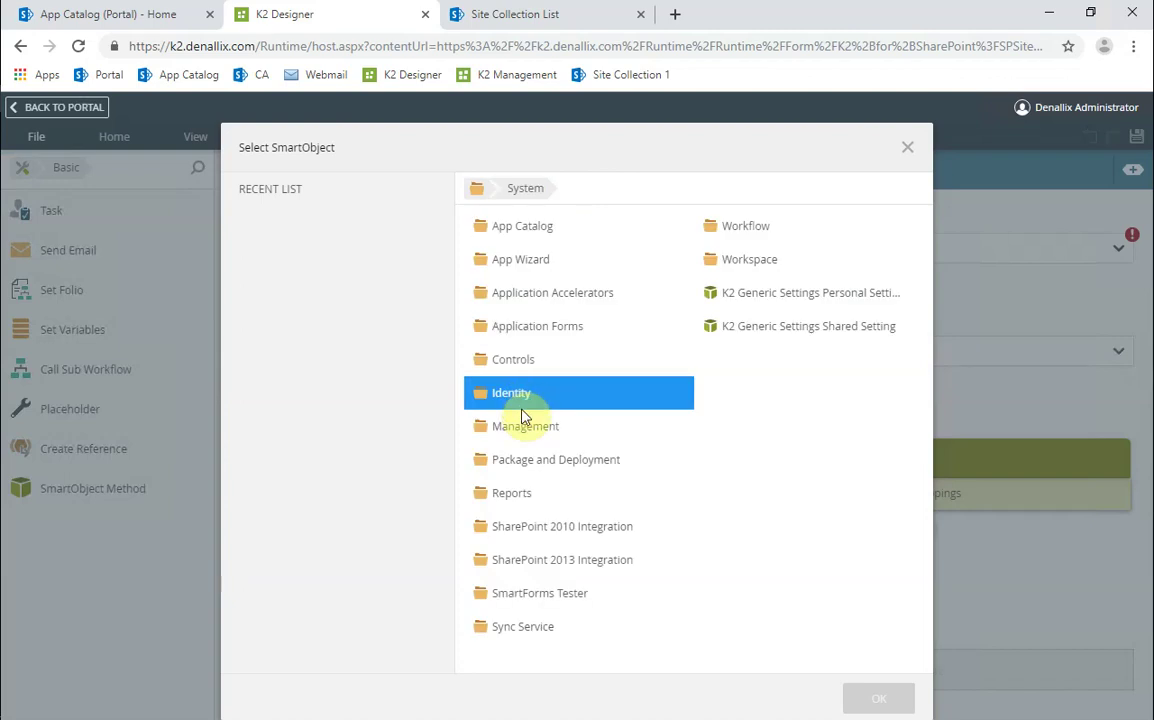
{"action": "left_click", "coordinate": [551, 566]}
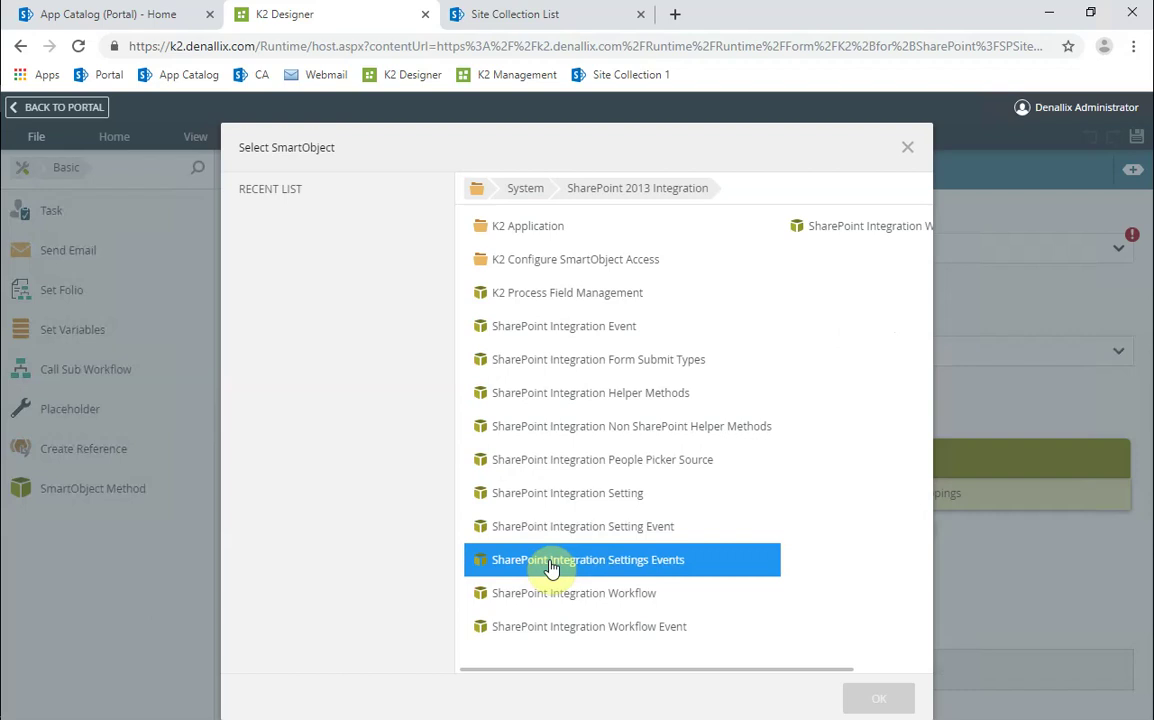
{"action": "left_click", "coordinate": [587, 398]}
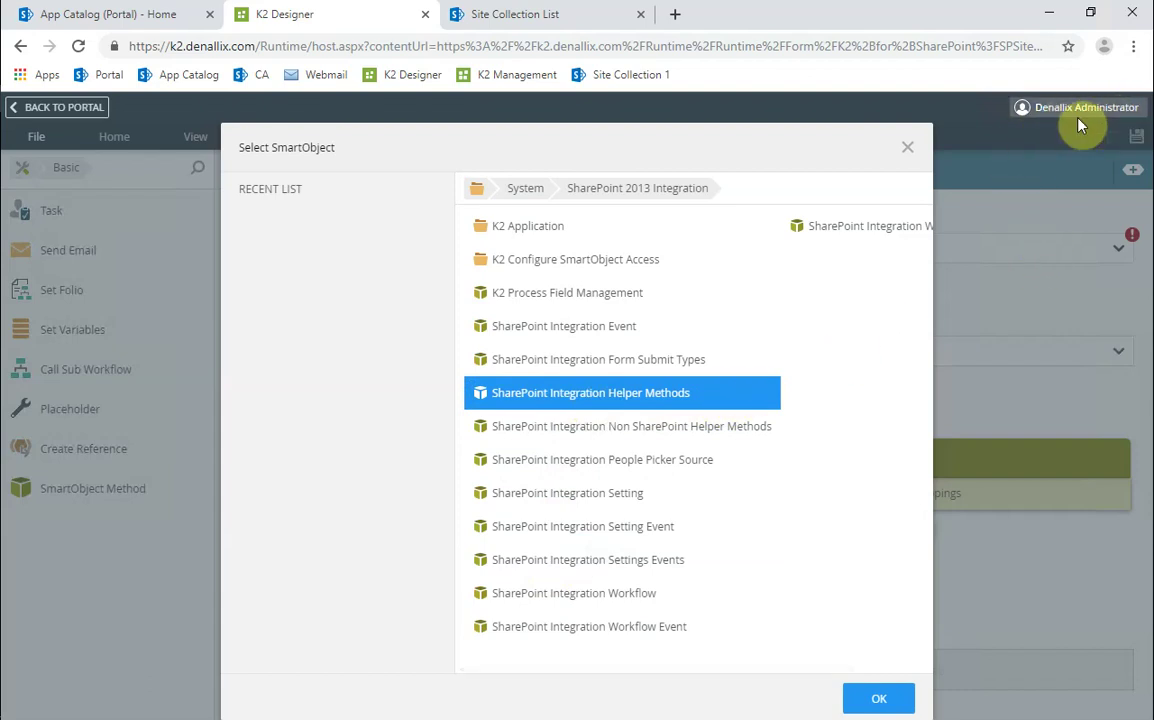
{"action": "left_click", "coordinate": [877, 699]}
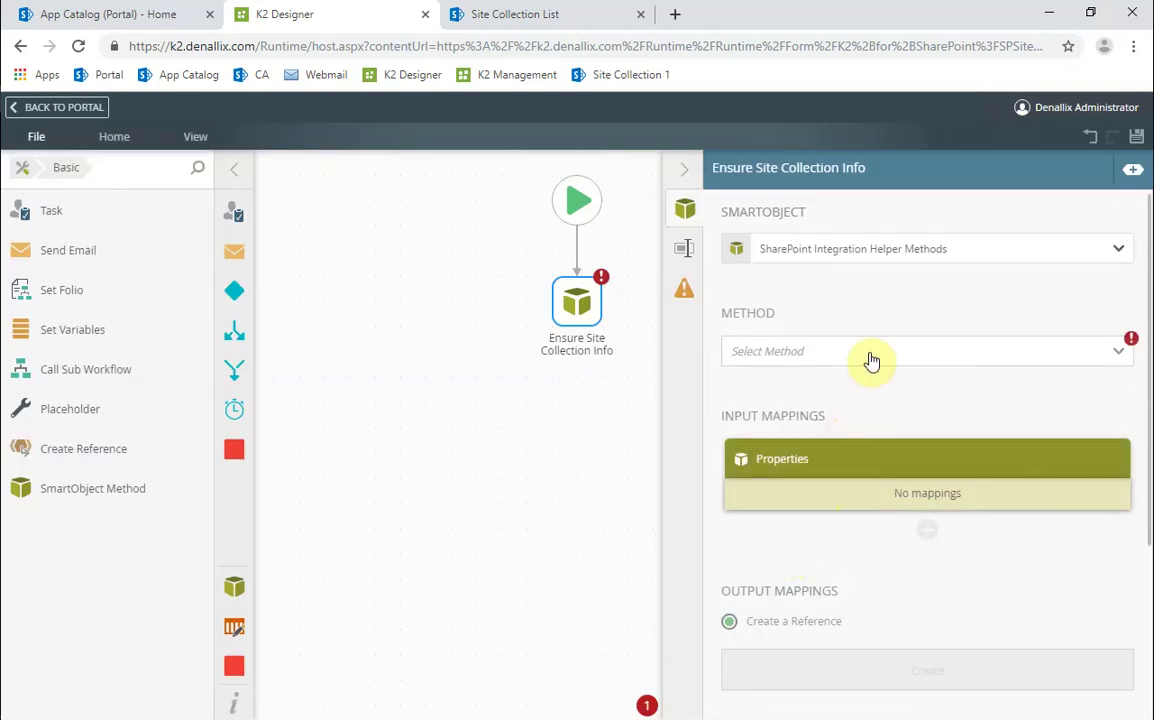
Select Ensure Site Collection Info from the step's Method dropdown.
{"action": "left_click", "coordinate": [871, 361]}
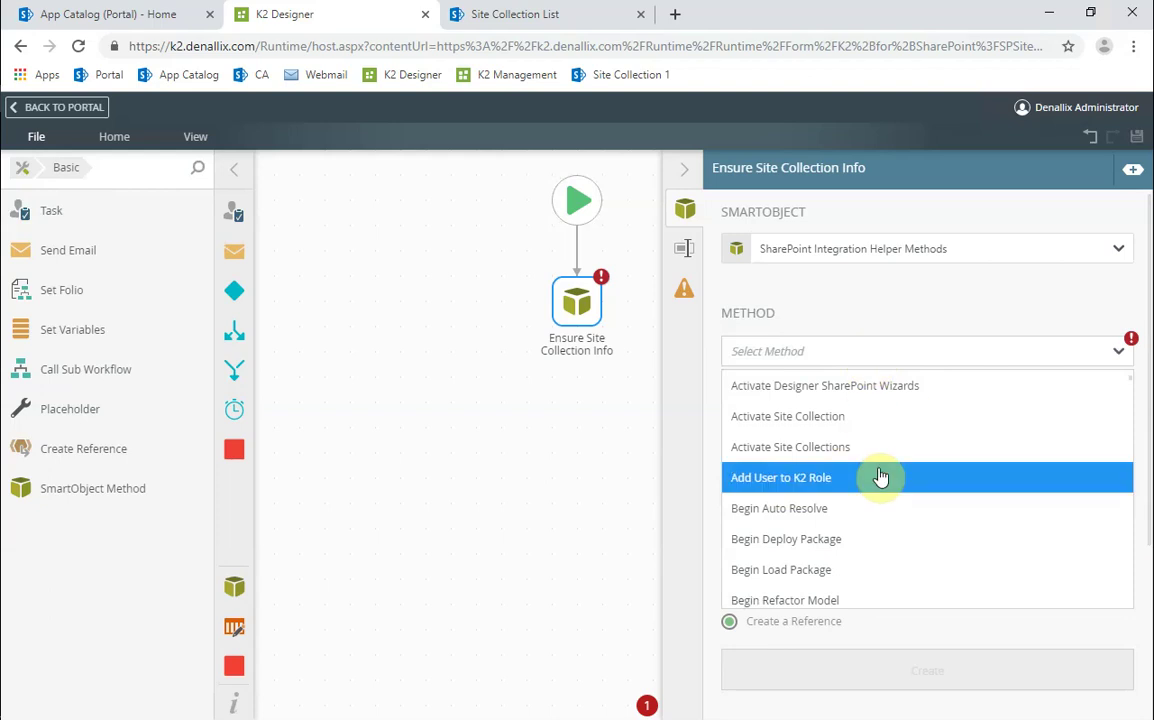
{"action": "scroll", "coordinate": [878, 477], "scroll_direction": "down", "scroll_amount": 10}
{"action": "scroll", "coordinate": [880, 477], "scroll_direction": "up", "scroll_amount": 4}
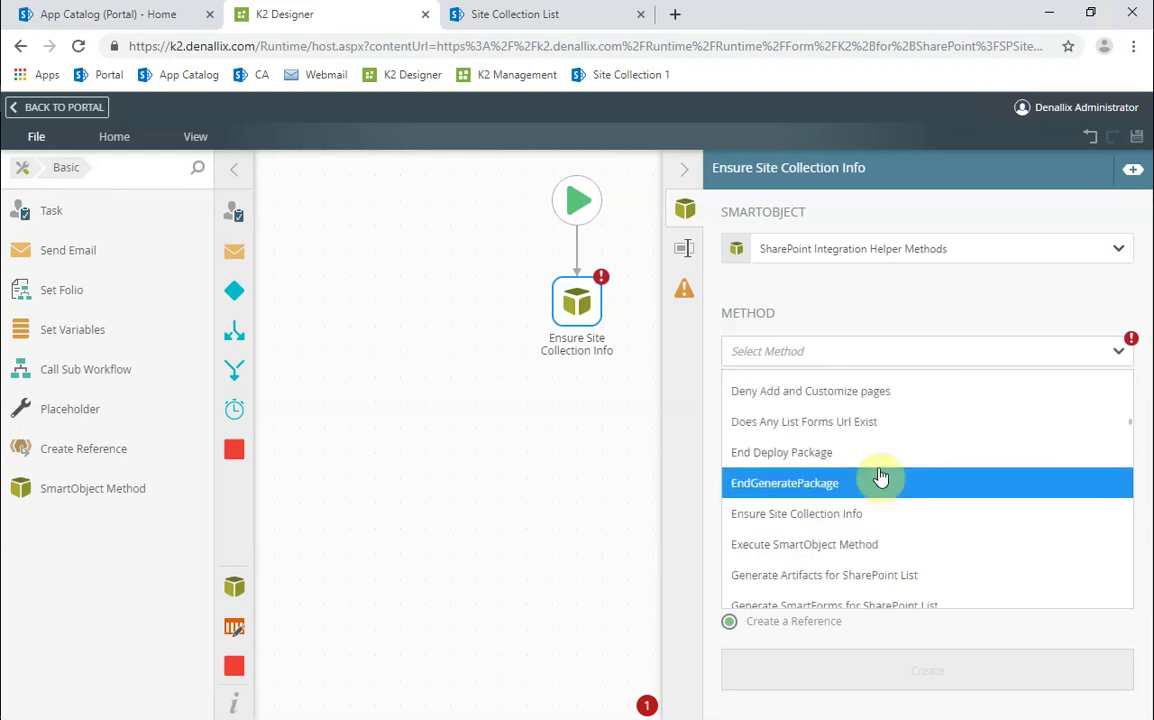
{"action": "scroll", "coordinate": [880, 477], "scroll_direction": "down", "scroll_amount": 2}
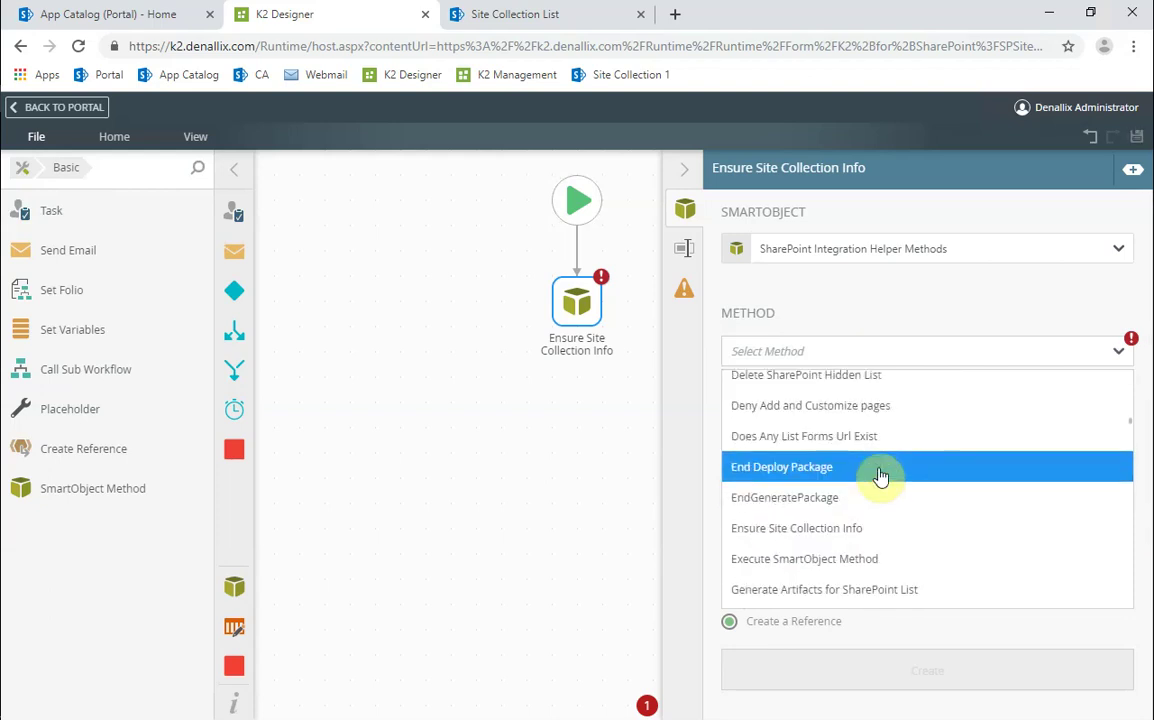
{"action": "left_click", "coordinate": [870, 530]}
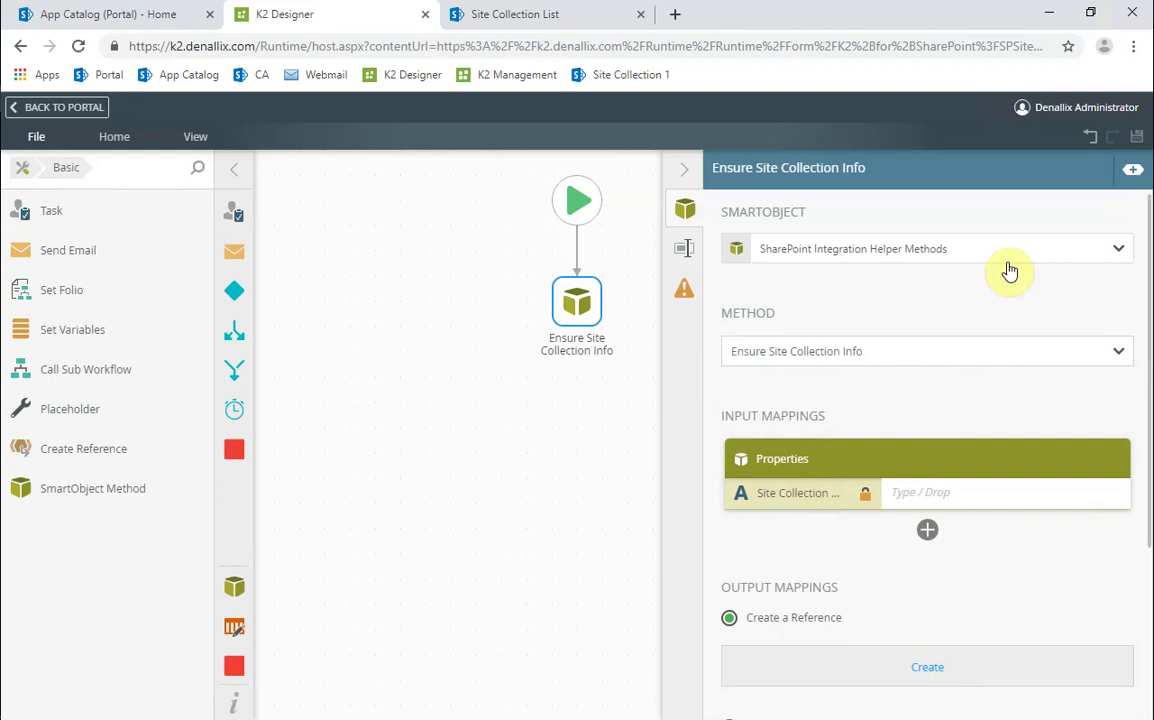
Map the list item's Target Site URL into the Site Collection input and choose Do not map outputs.
{"action": "left_click", "coordinate": [1131, 172]}
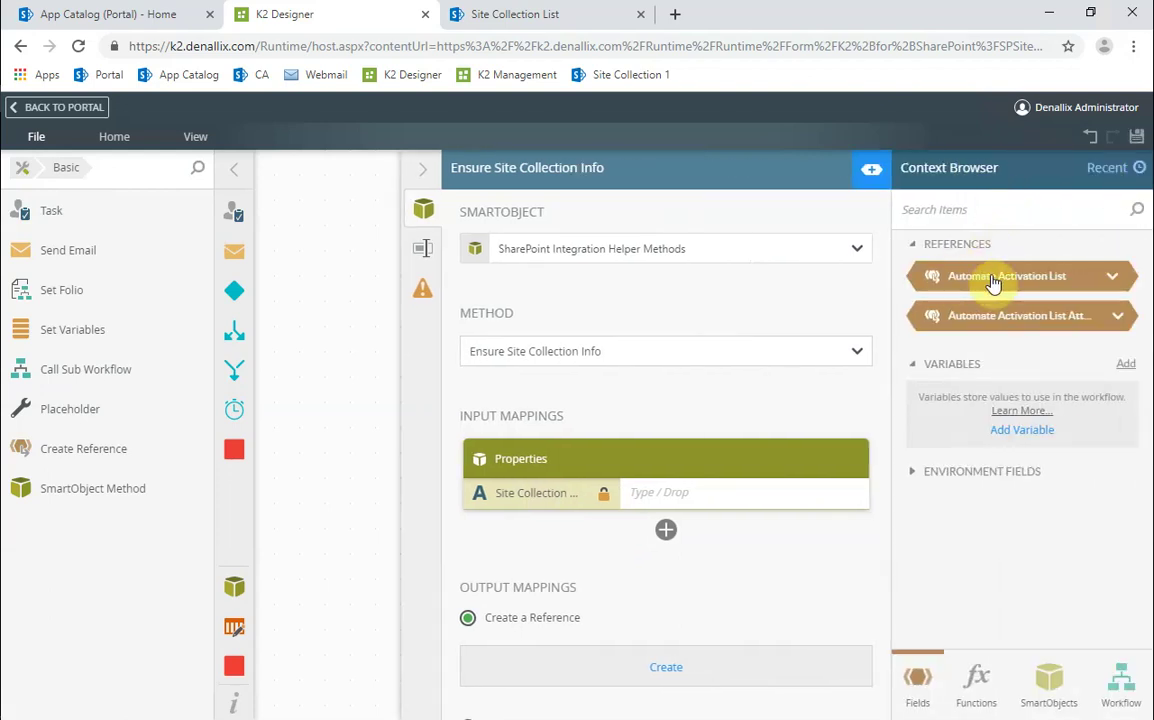
{"action": "left_click", "coordinate": [1115, 278]}
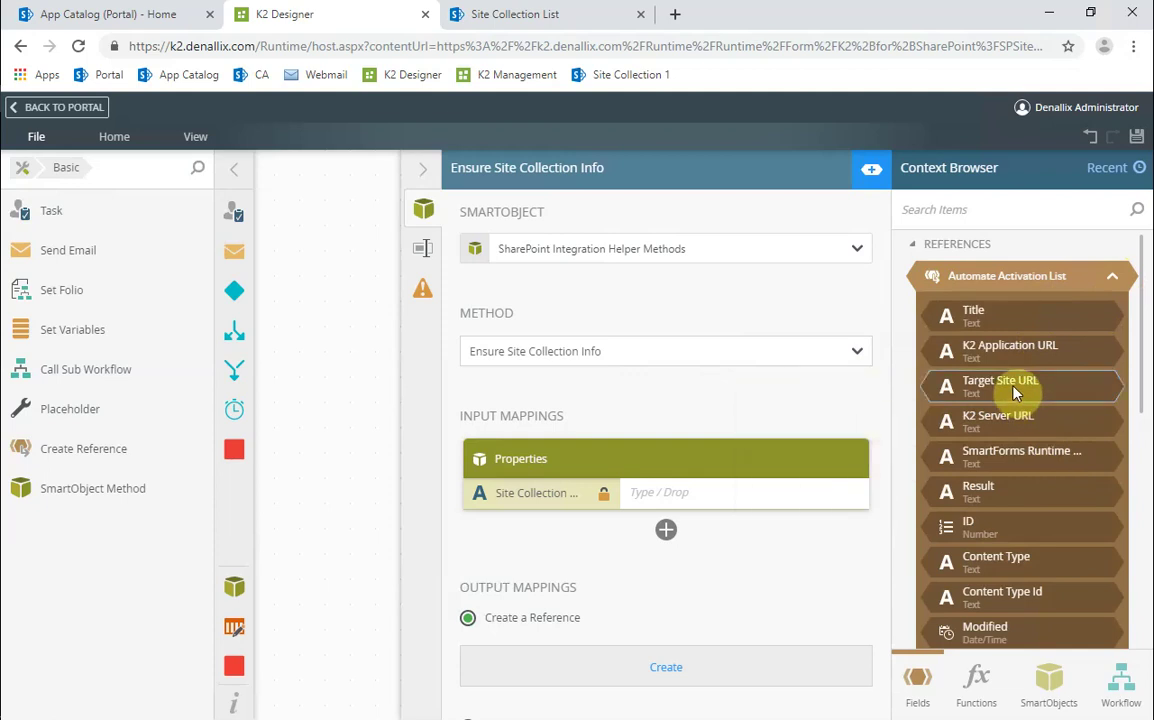
{"action": "left_click_drag", "start_coordinate": [1013, 390], "coordinate": [757, 500]}
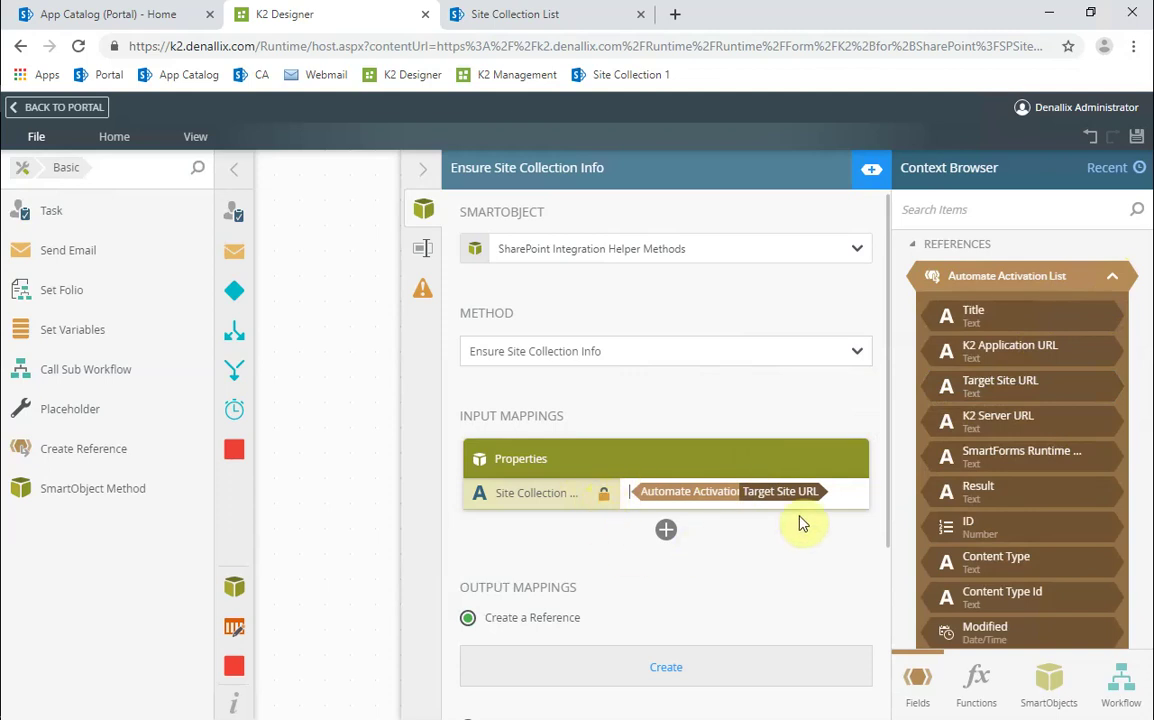
{"action": "left_click_drag", "start_coordinate": [890, 440], "coordinate": [884, 628]}
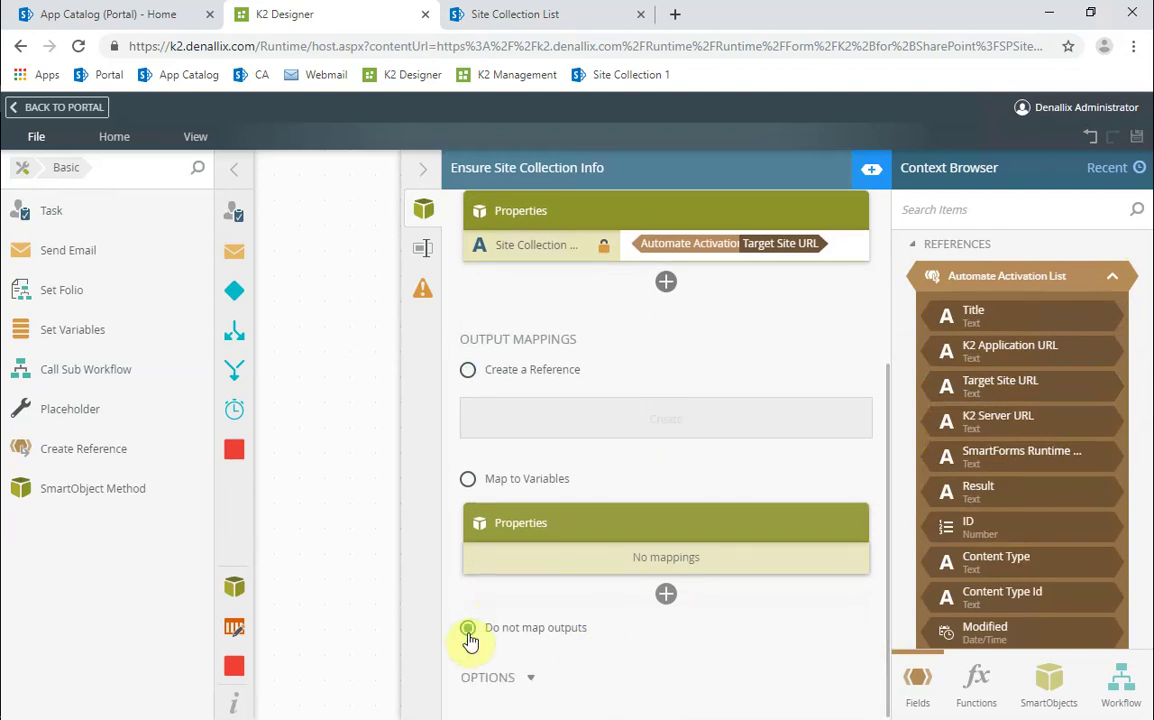
{"action": "left_click", "coordinate": [423, 178]}
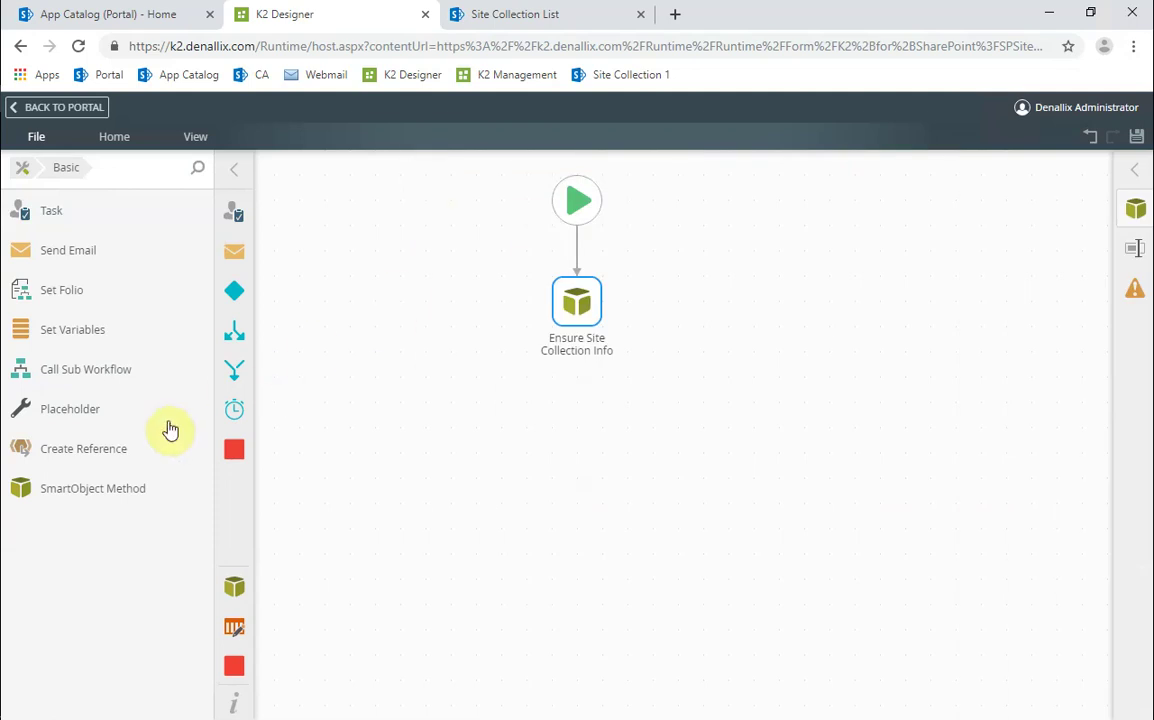
Place a SmartObject Method step below Ensure Site Collection Info and rename it 'Activate Site Collection'.
{"action": "left_click_drag", "start_coordinate": [88, 497], "coordinate": [577, 443]}
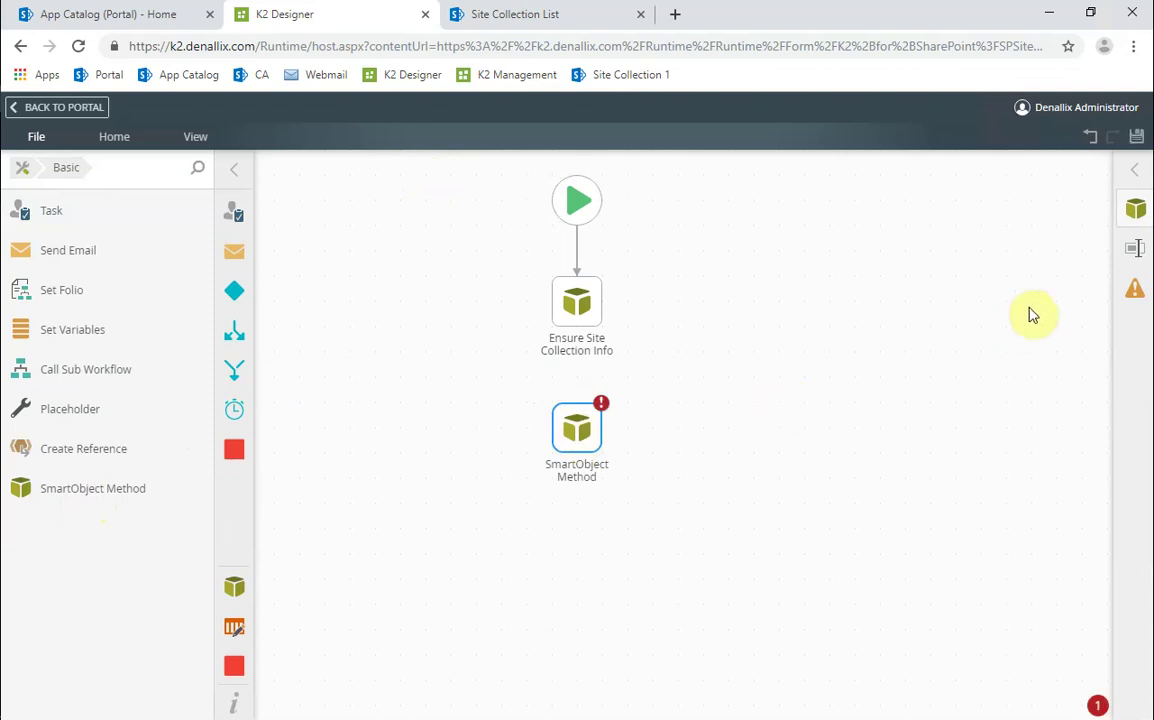
{"action": "left_click", "coordinate": [1133, 172]}
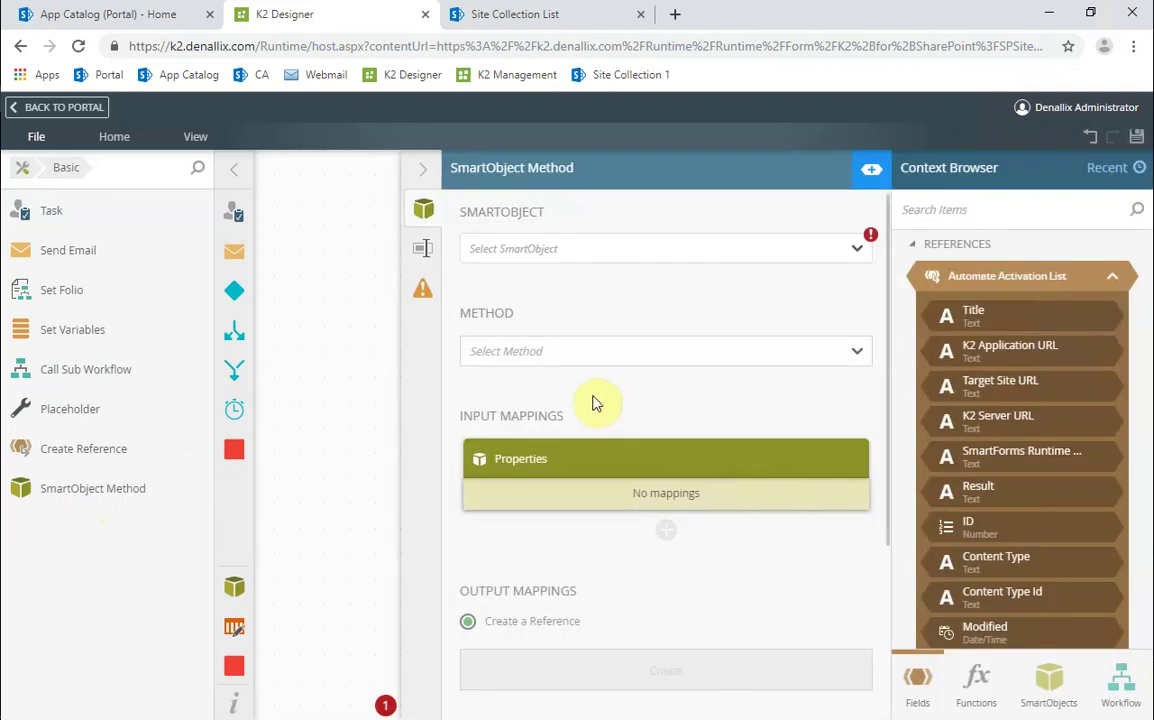
{"action": "left_click", "coordinate": [424, 250]}
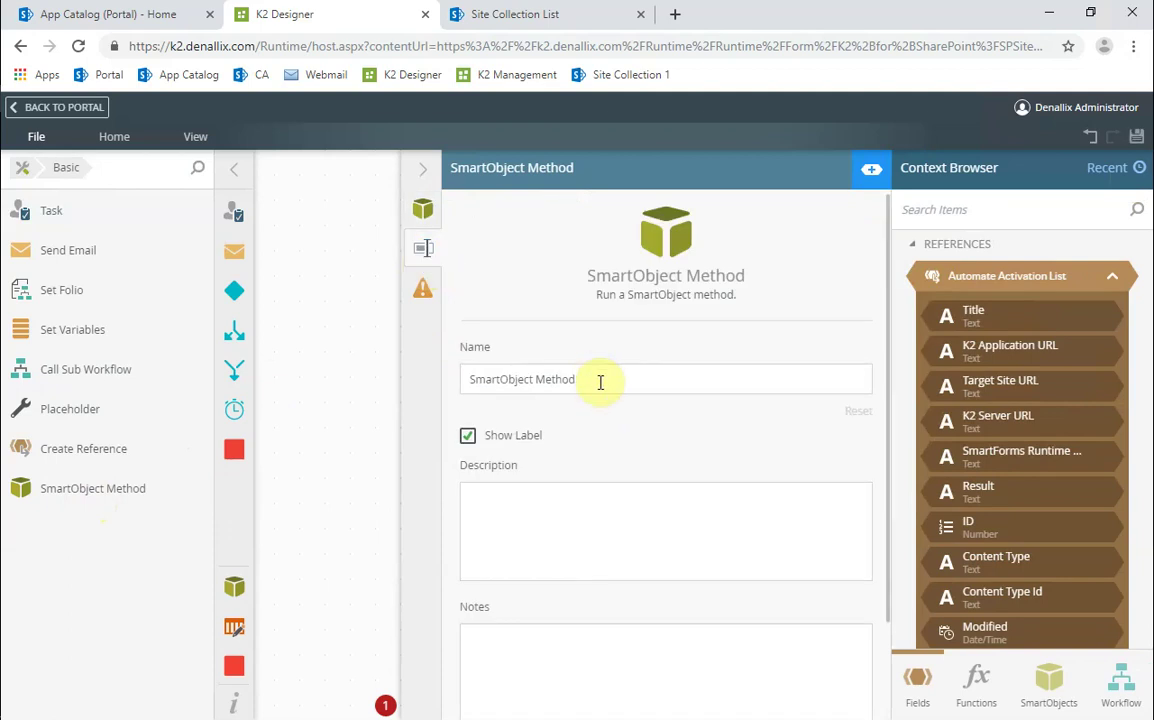
{"action": "left_click_drag", "start_coordinate": [598, 381], "coordinate": [432, 403]}
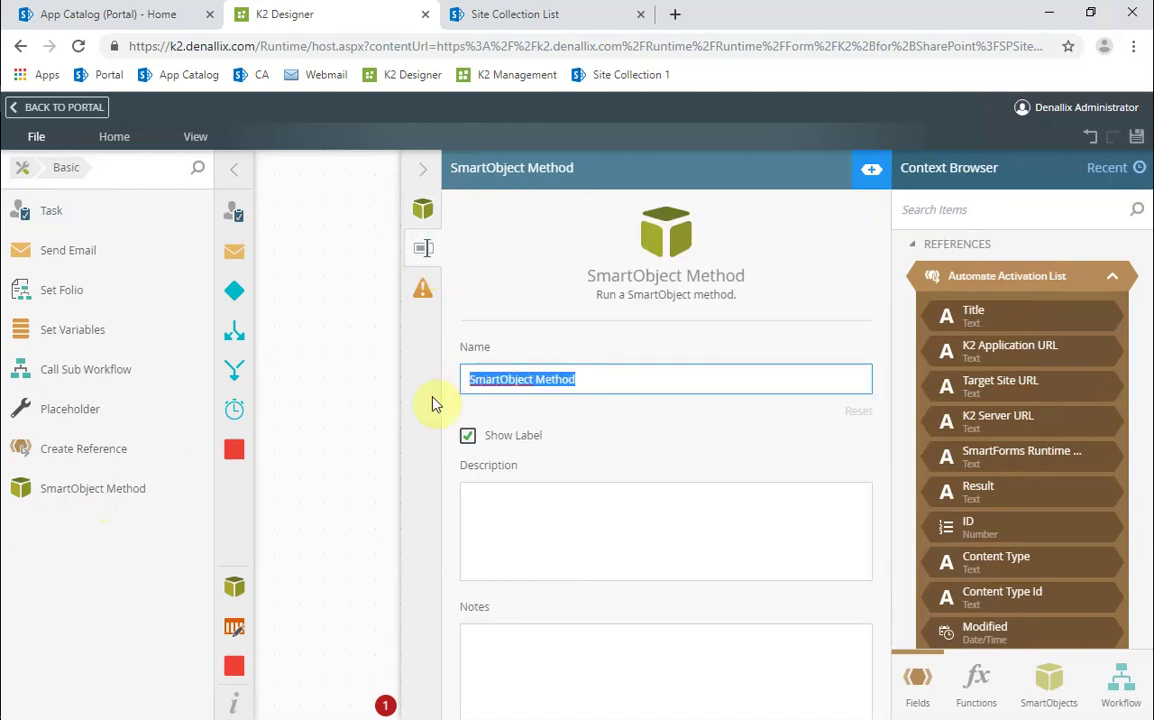
{"action": "type", "text": "Activate Site Collection"}
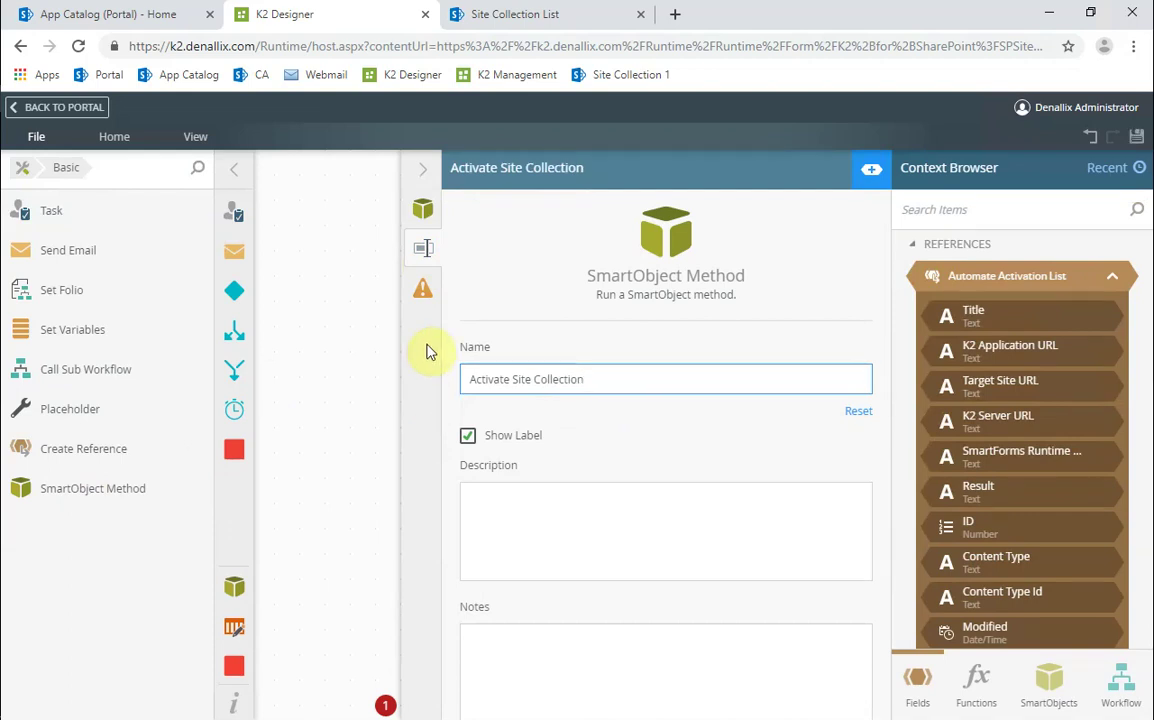
Set the step to SmartObject SharePoint Integration Helper Methods with method Activate Site Collection.
{"action": "left_click", "coordinate": [423, 213]}
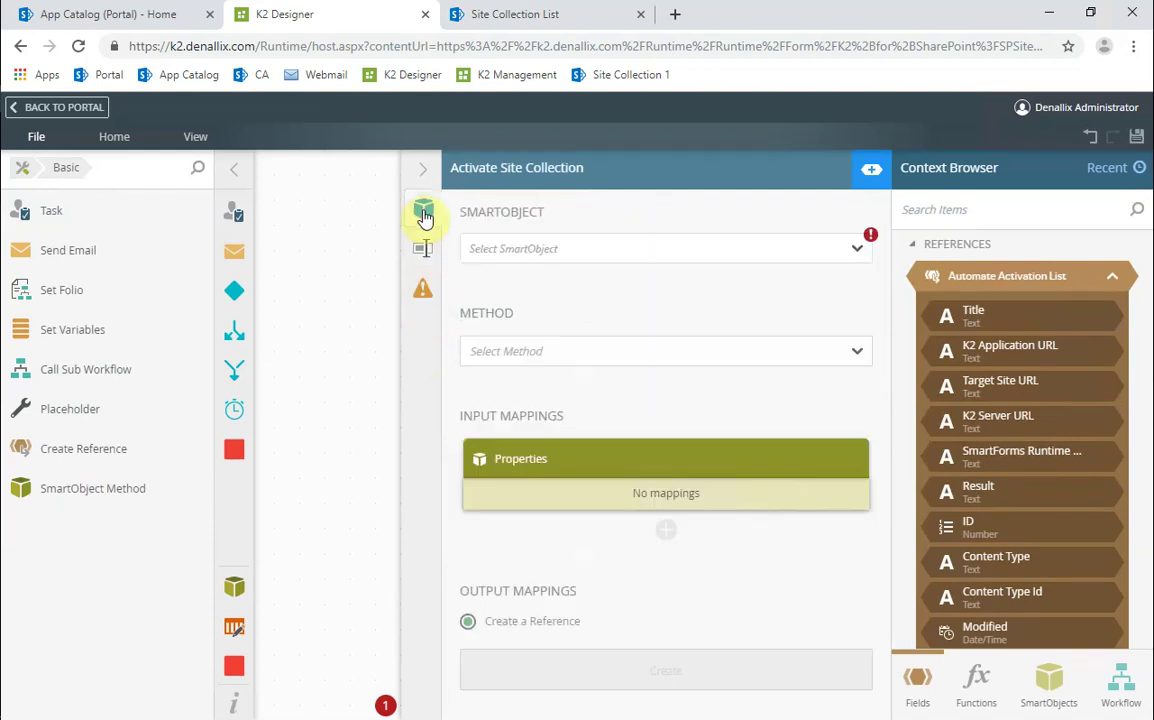
{"action": "left_click", "coordinate": [552, 253]}
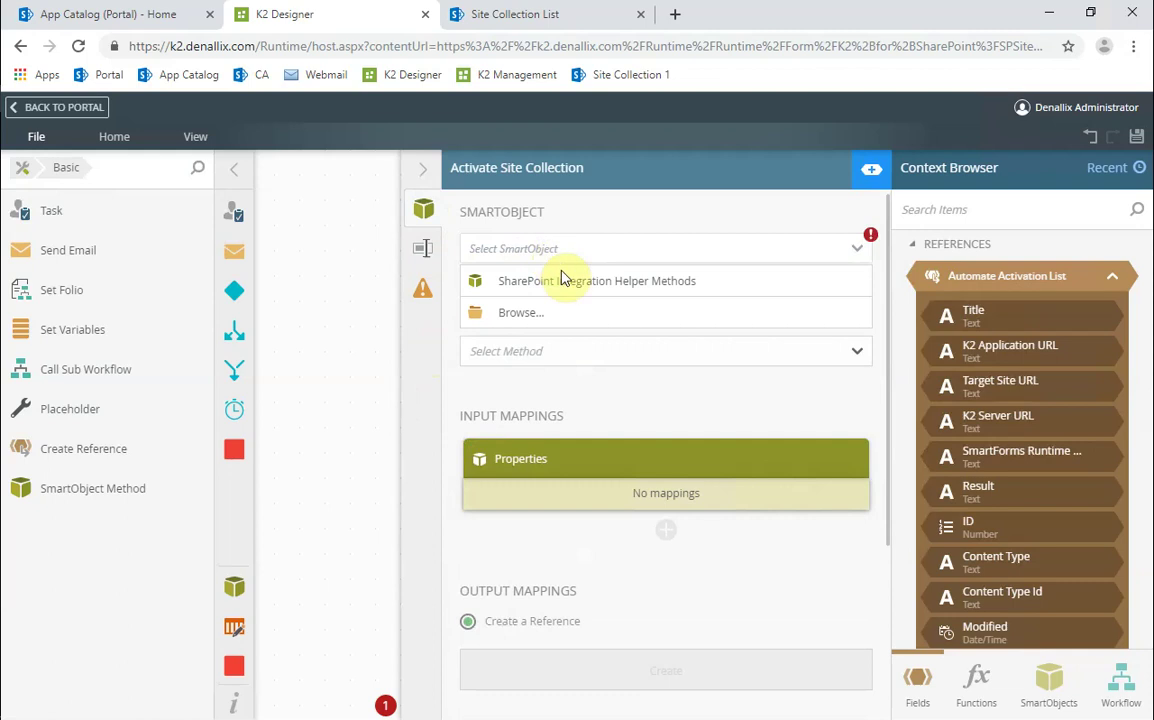
{"action": "left_click", "coordinate": [565, 285]}
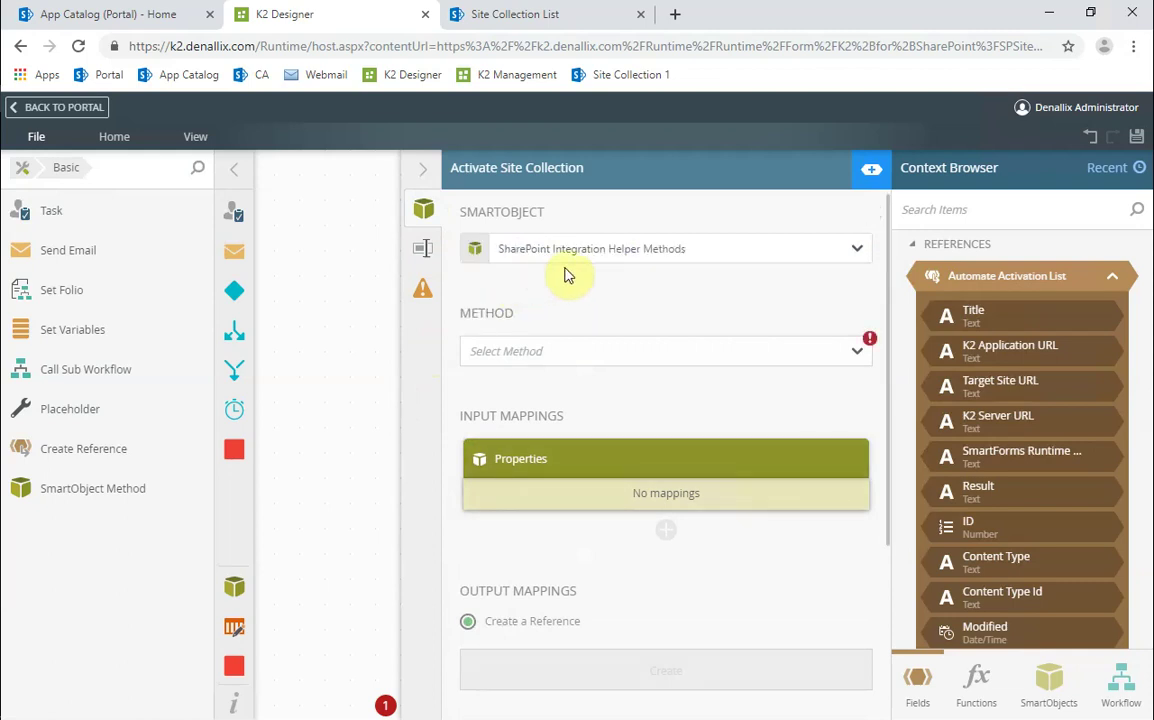
{"action": "left_click", "coordinate": [623, 357]}
{"action": "scroll", "coordinate": [868, 420], "scroll_direction": "down", "scroll_amount": 1}
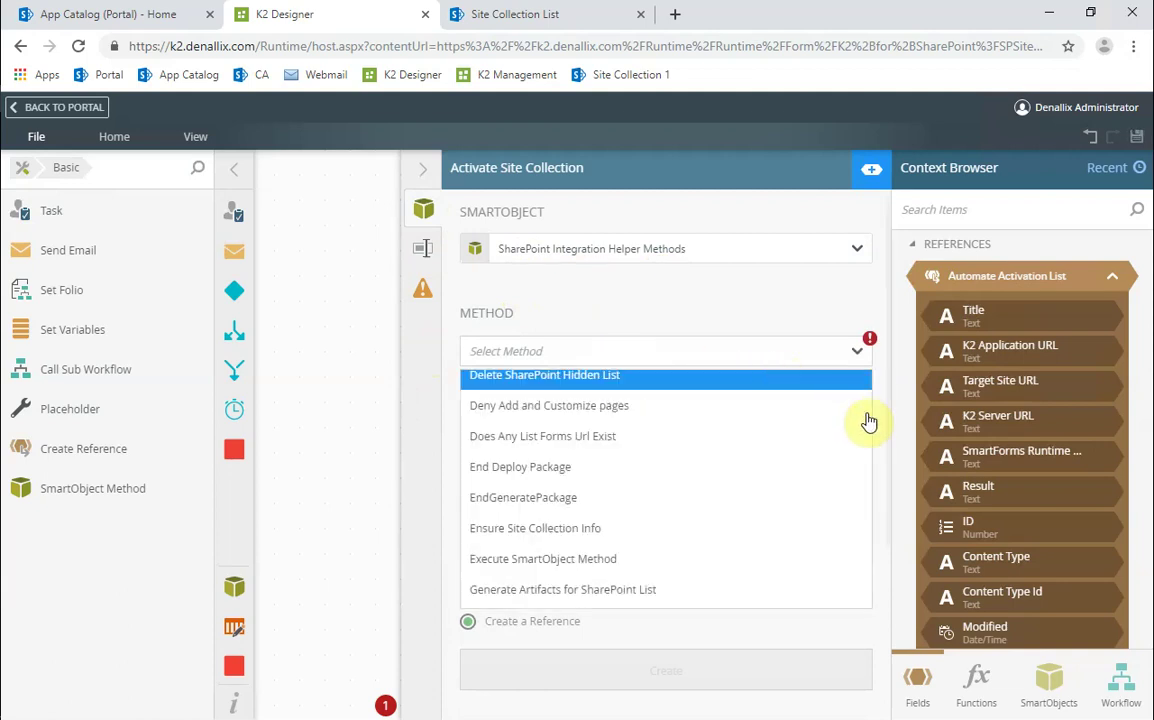
{"action": "scroll", "coordinate": [530, 435], "scroll_direction": "up", "scroll_amount": 6}
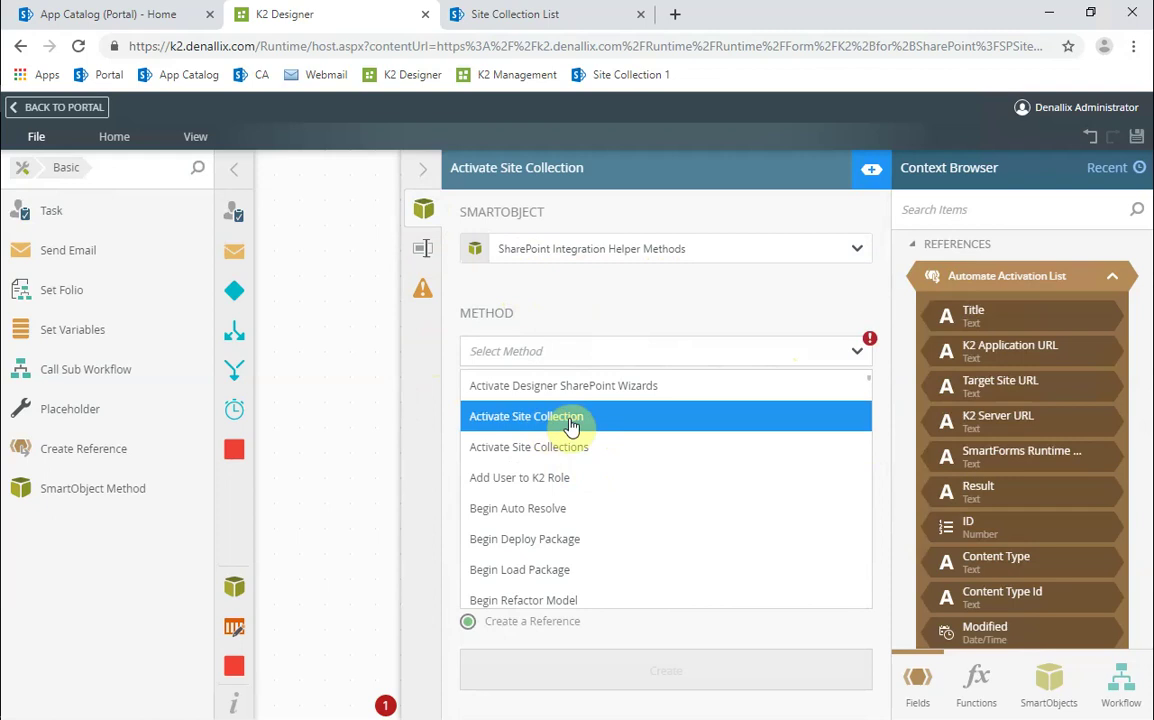
{"action": "left_click", "coordinate": [570, 426]}
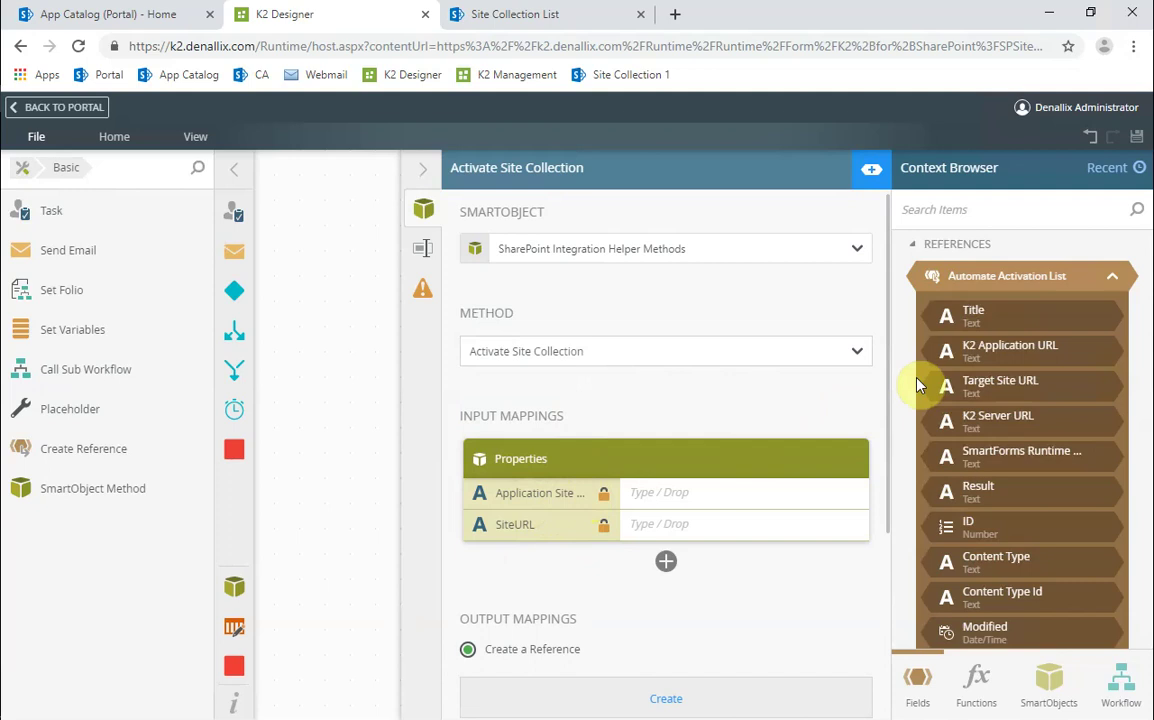
Drop K2 Application URL into Application Site URL and Target Site URL into SiteURL.
{"action": "left_click_drag", "start_coordinate": [1004, 357], "coordinate": [750, 506]}
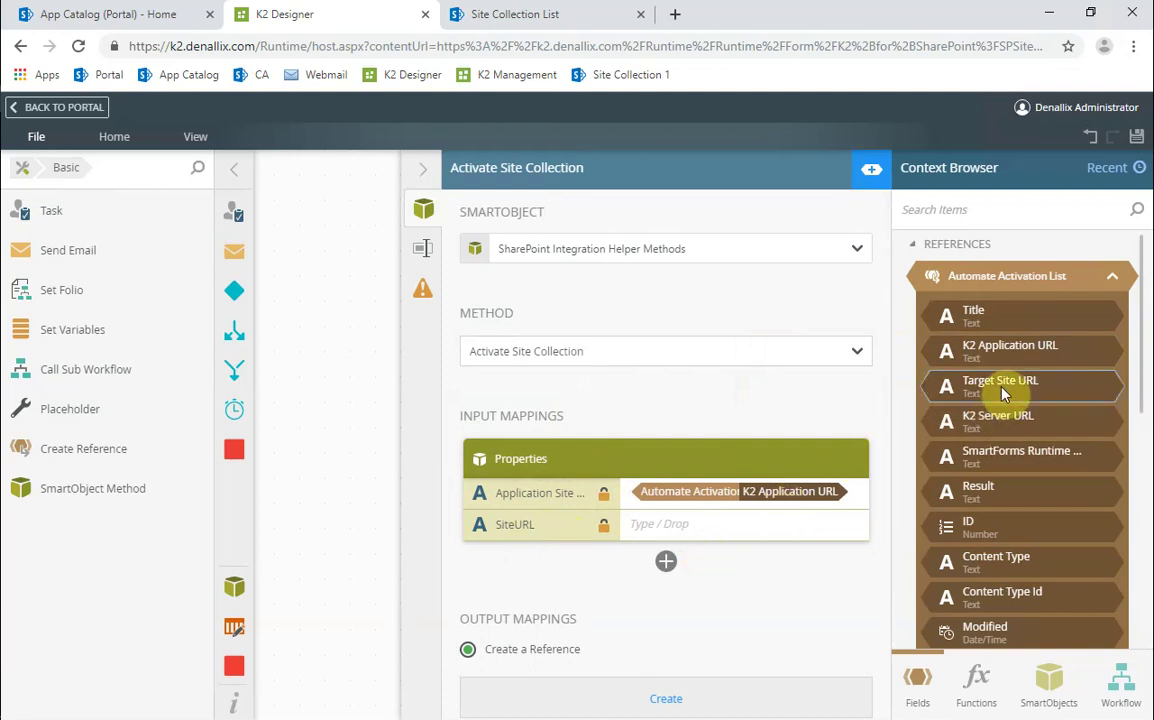
{"action": "left_click_drag", "start_coordinate": [1003, 393], "coordinate": [731, 526]}
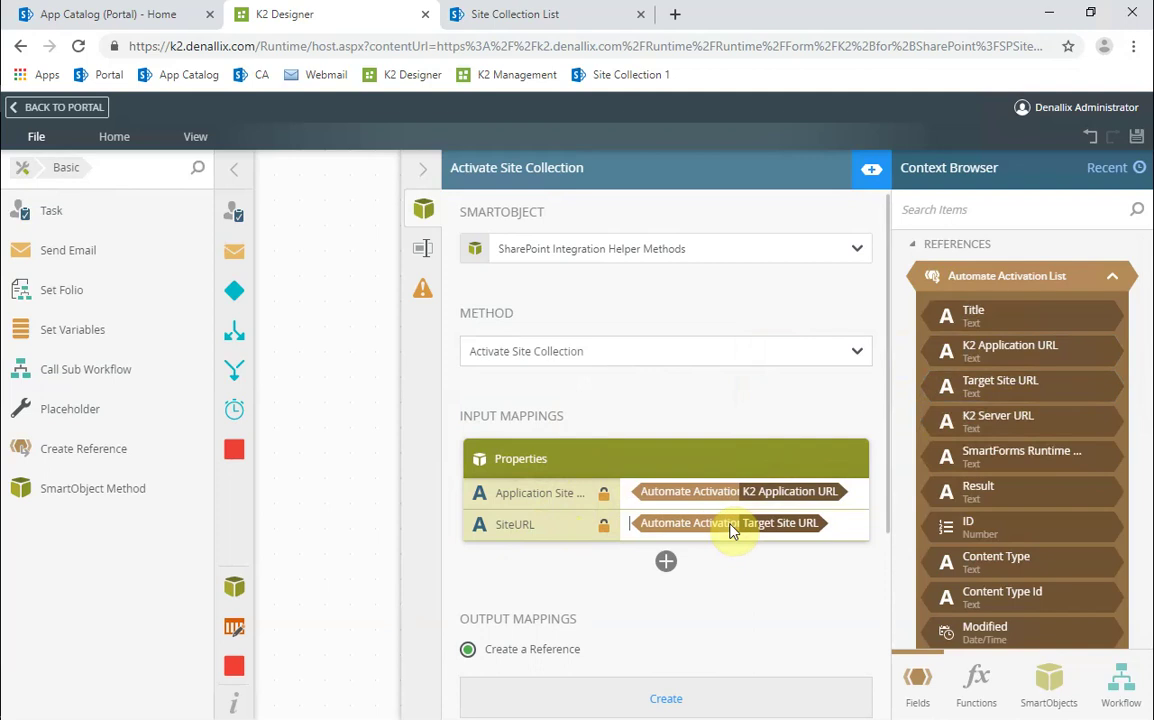
Add the optional K2 Server URL, SmartForms Runtime and Management SmartObjects Only inputs.
{"action": "left_click", "coordinate": [666, 564]}
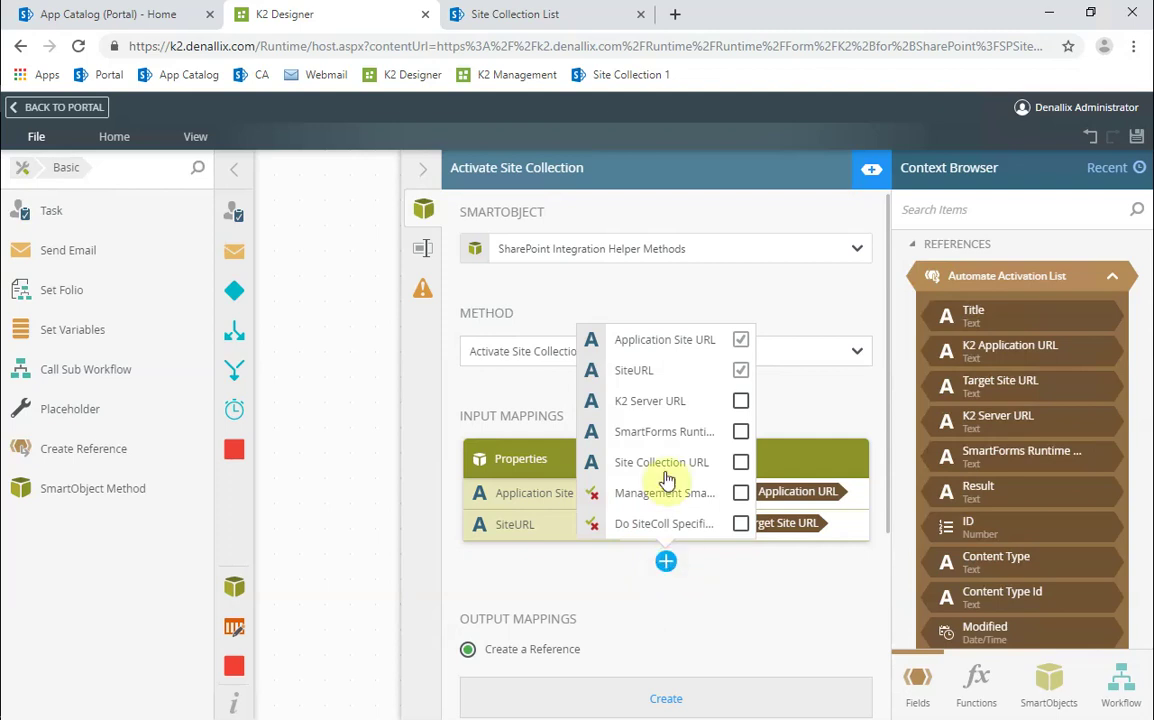
{"action": "left_click", "coordinate": [741, 402]}
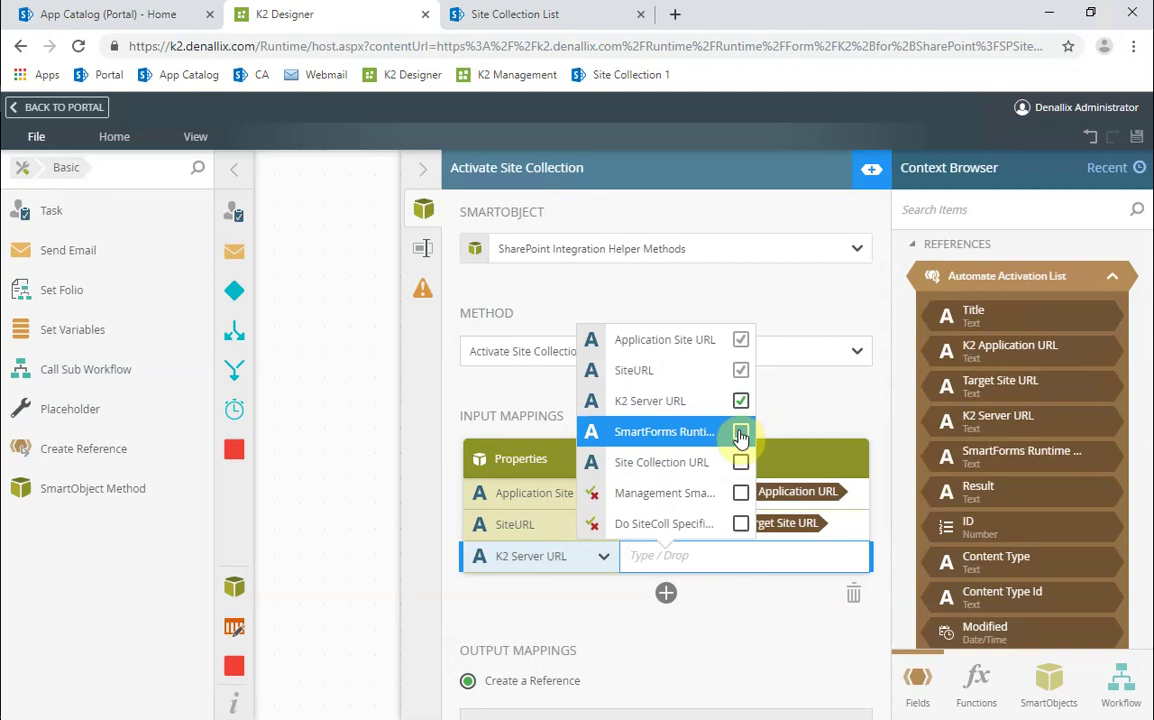
{"action": "left_click", "coordinate": [741, 433]}
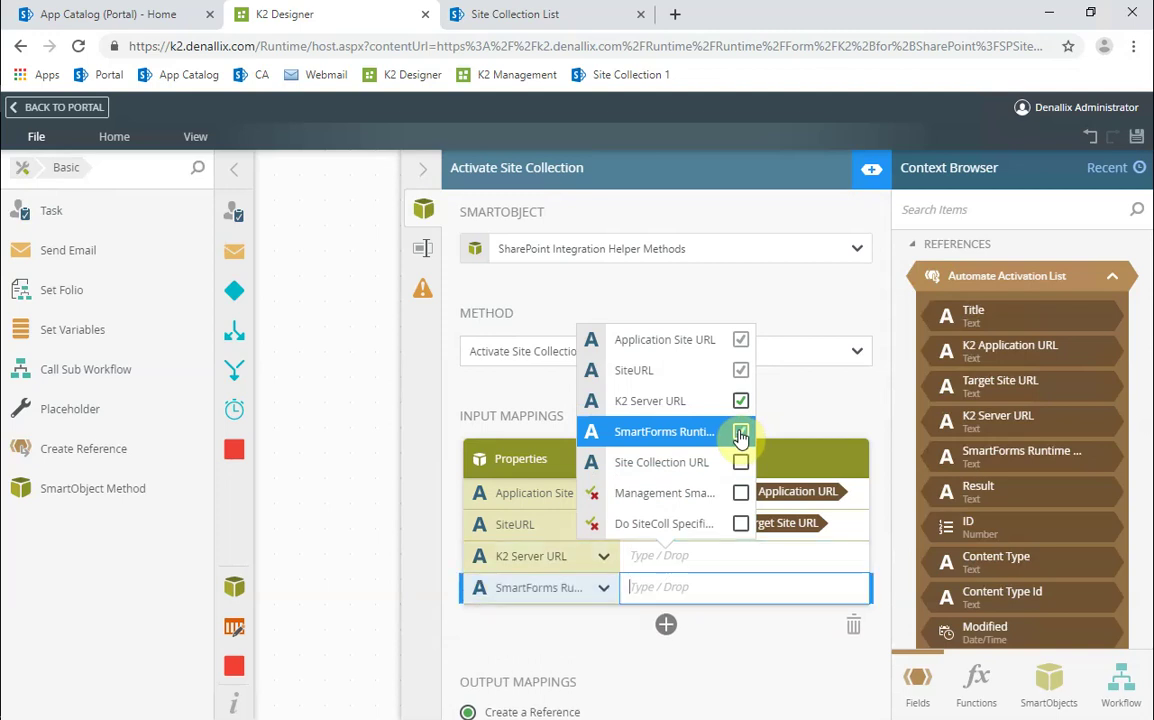
{"action": "left_click", "coordinate": [741, 493]}
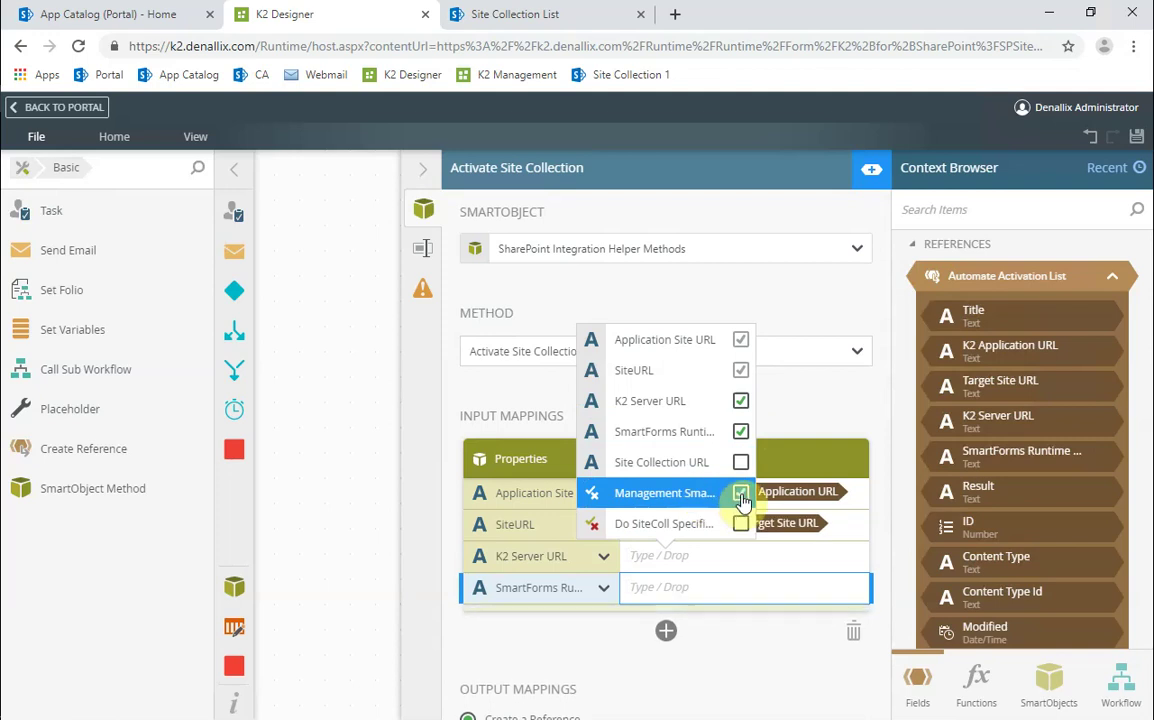
{"action": "left_click", "coordinate": [742, 585]}
Map K2 Server URL and SmartForms Runtime URL from the list item, and set Management SmartObjects Only to False.
{"action": "left_click", "coordinate": [741, 560]}
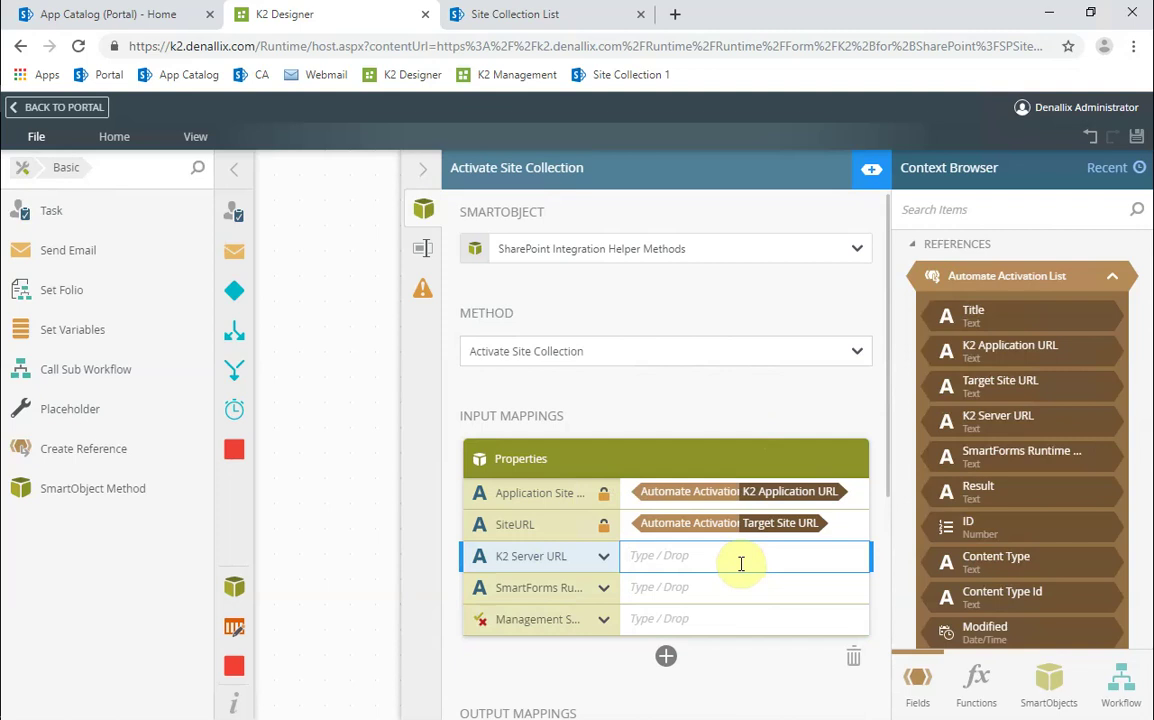
{"action": "left_click_drag", "start_coordinate": [1003, 412], "coordinate": [714, 560]}
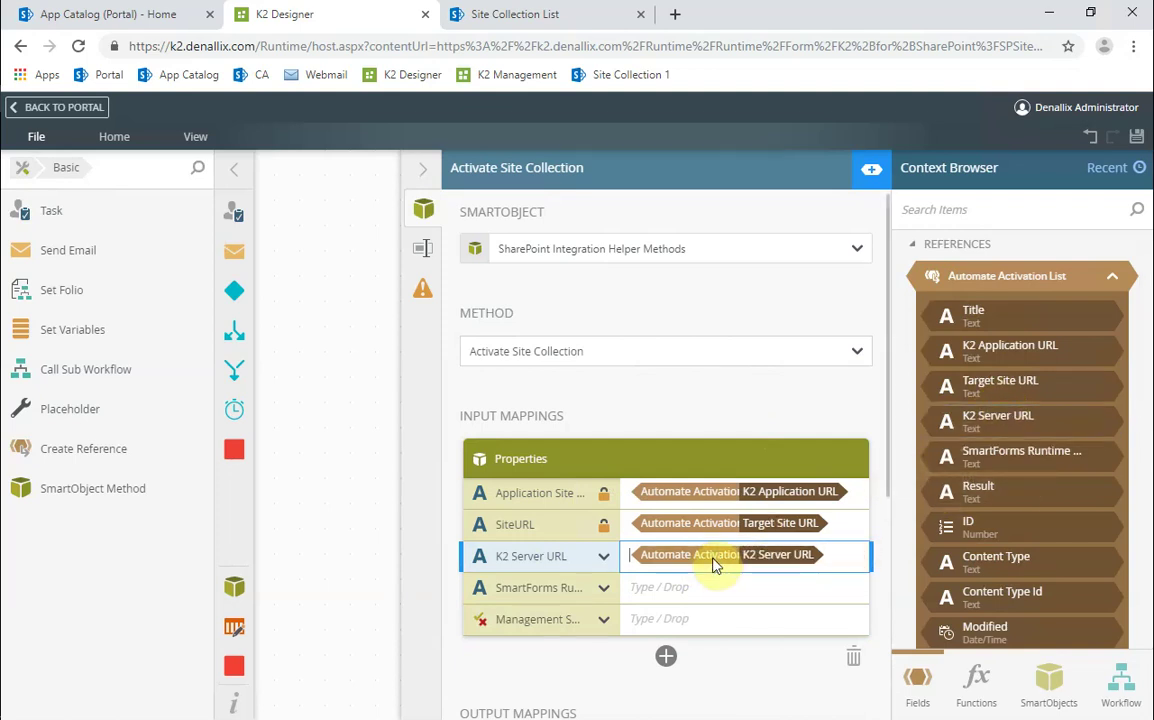
{"action": "left_click", "coordinate": [708, 587]}
{"action": "left_click_drag", "start_coordinate": [960, 470], "coordinate": [729, 589]}
{"action": "left_click", "coordinate": [712, 619]}
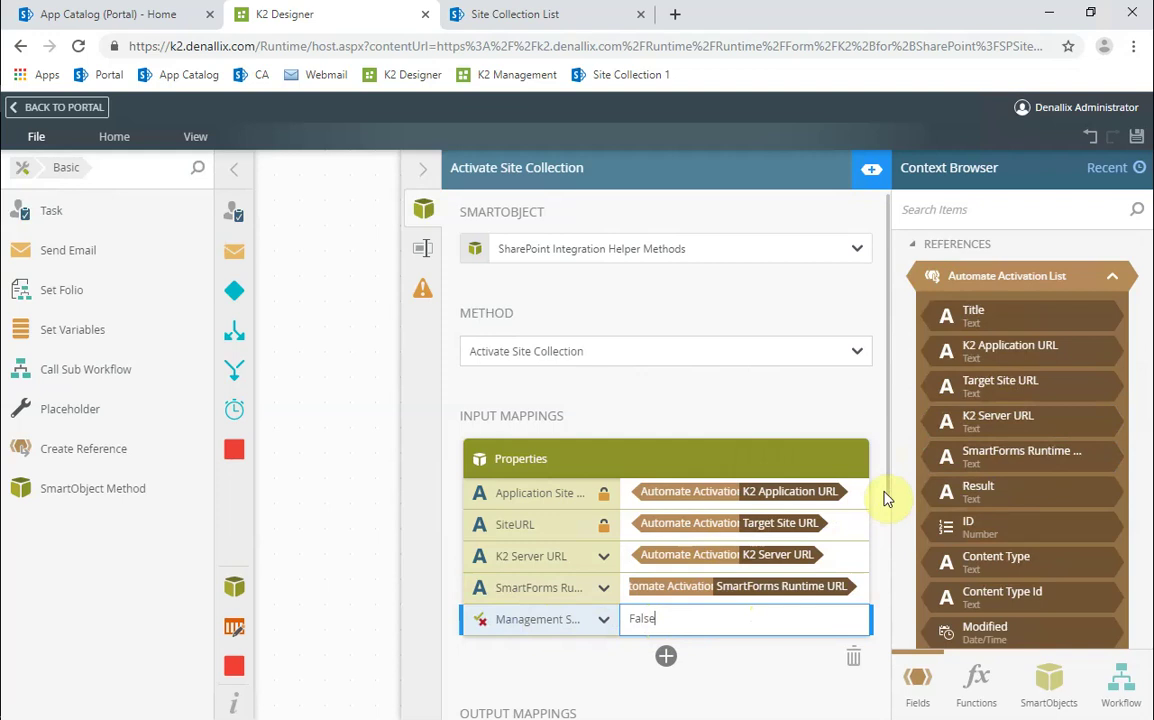
{"action": "left_click_drag", "start_coordinate": [886, 500], "coordinate": [877, 716]}
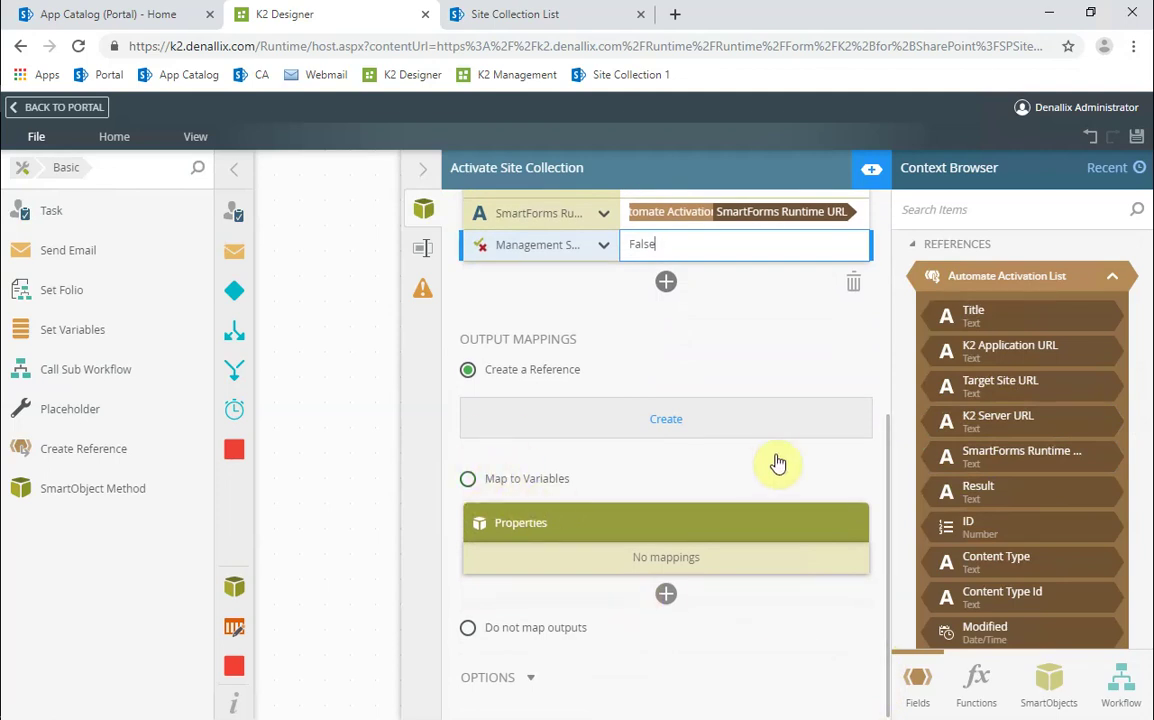
Create a new workflow variable named ResultOutput.
{"action": "left_click", "coordinate": [1111, 283]}
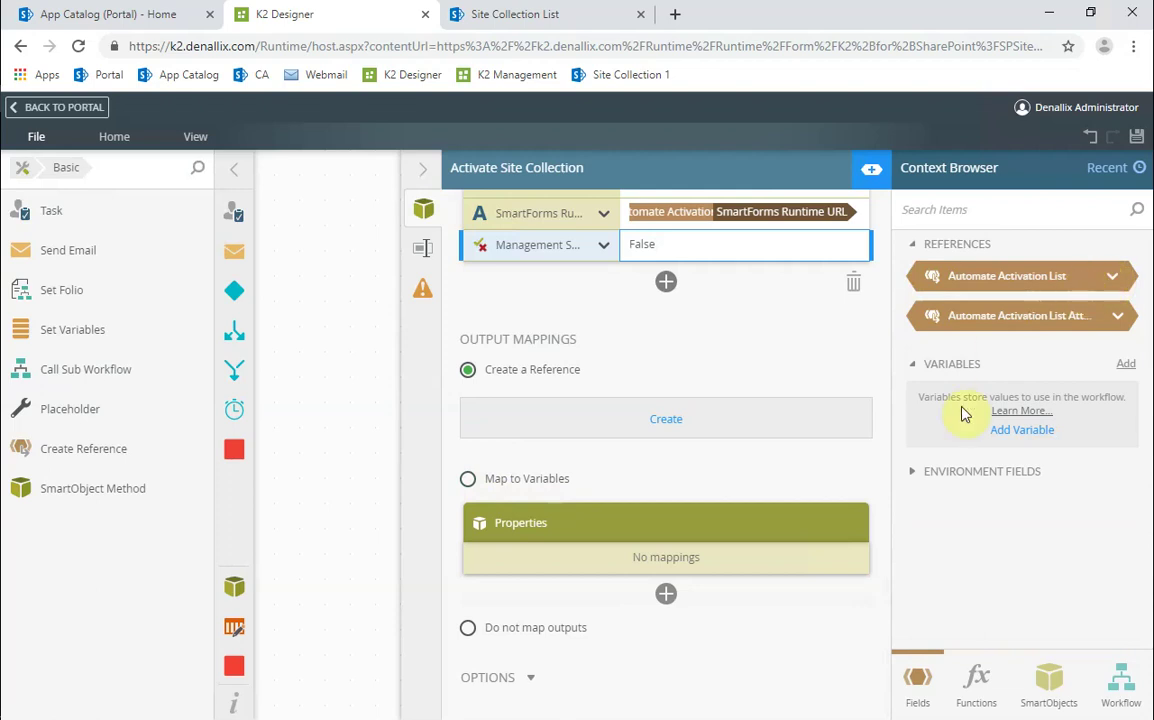
{"action": "left_click", "coordinate": [1012, 432]}
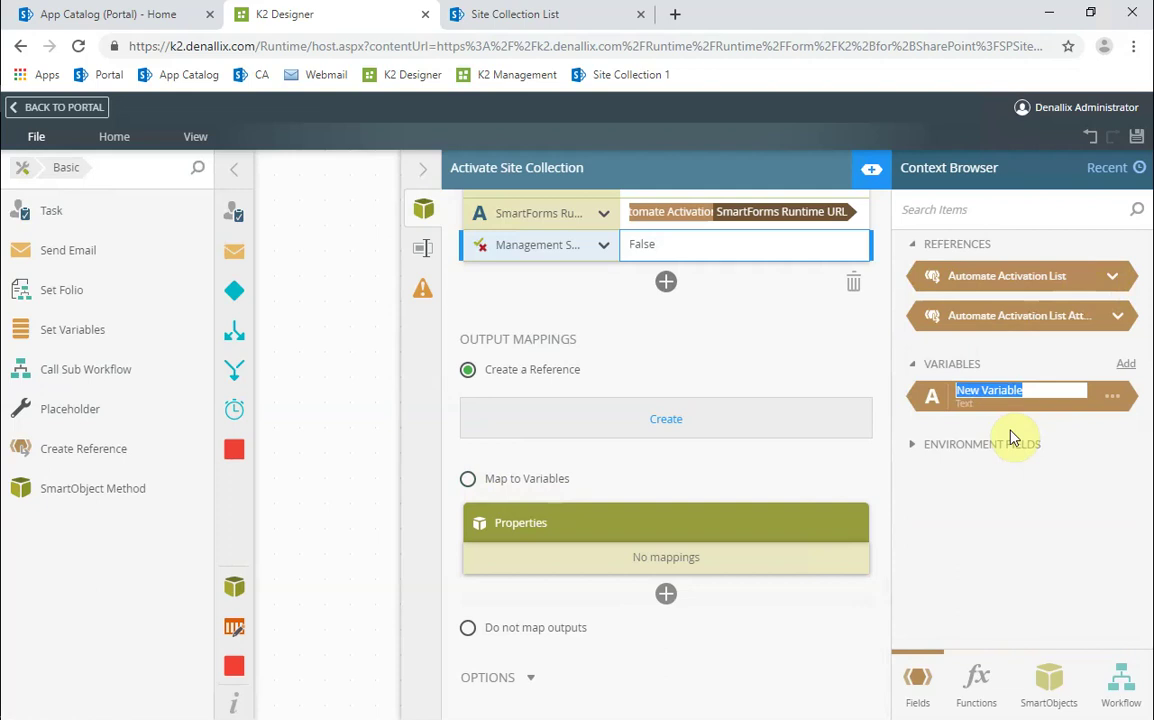
{"action": "type", "text": "ResultOutput"}
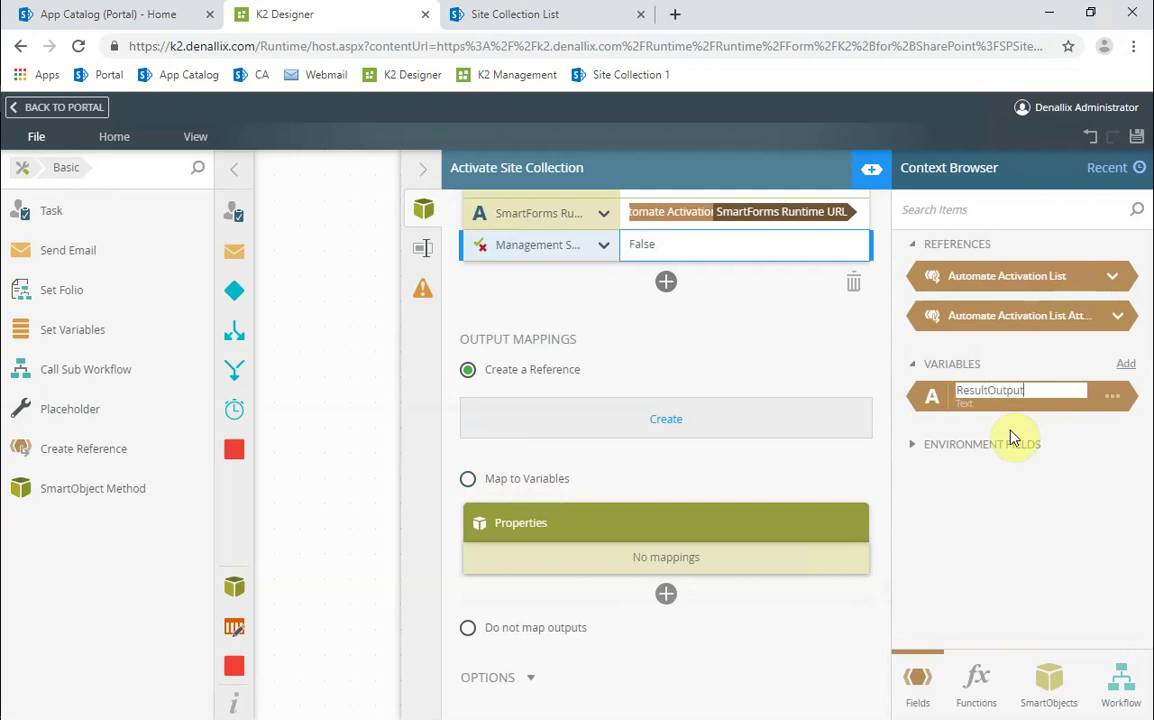
{"action": "key", "text": "Return"}
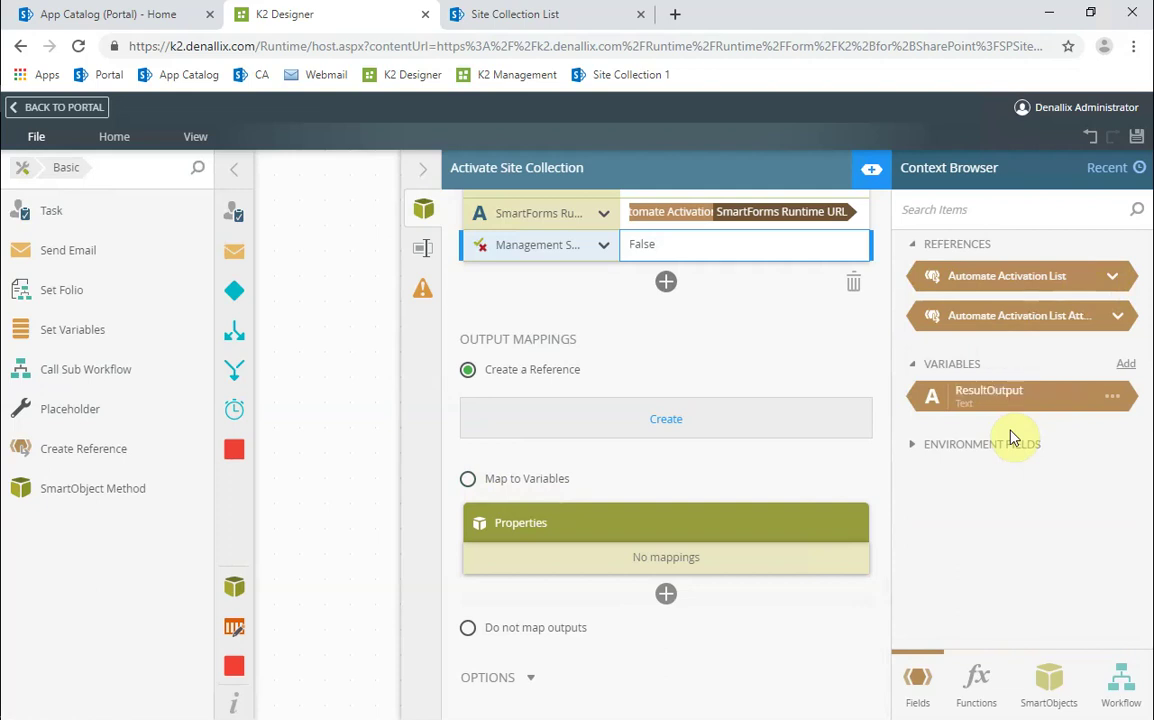
Map the step's Result output to the ResultOutput variable in Output Mappings.
{"action": "left_click", "coordinate": [469, 481]}
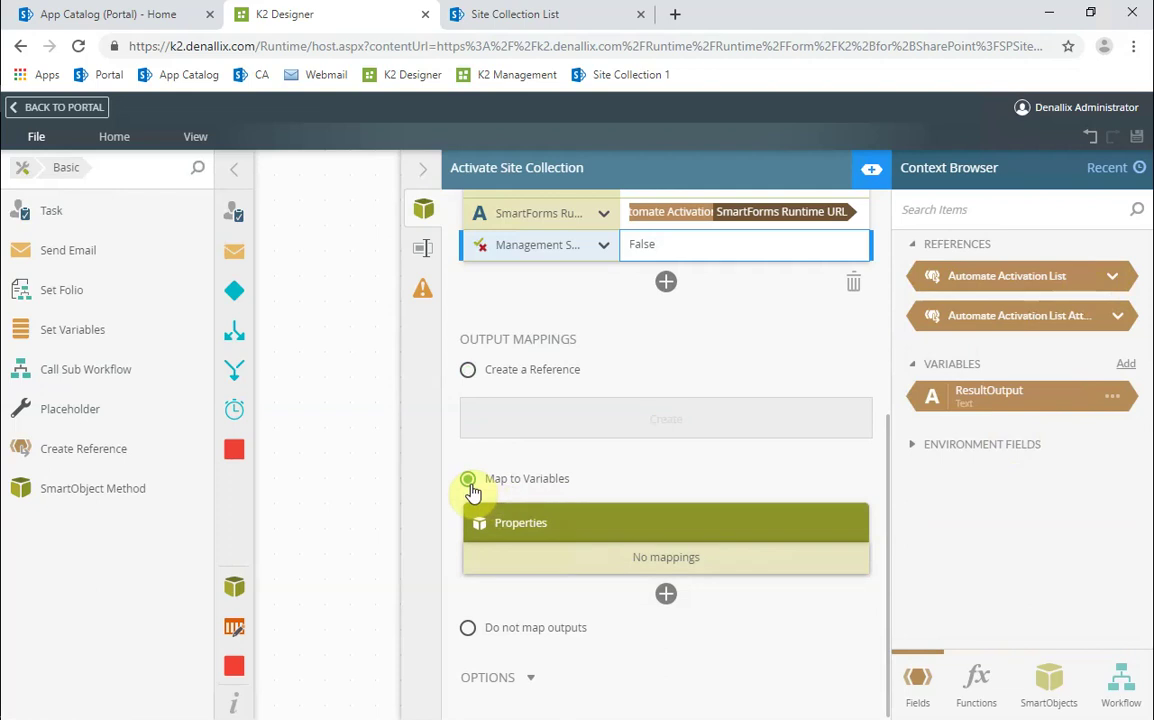
{"action": "left_click", "coordinate": [666, 596]}
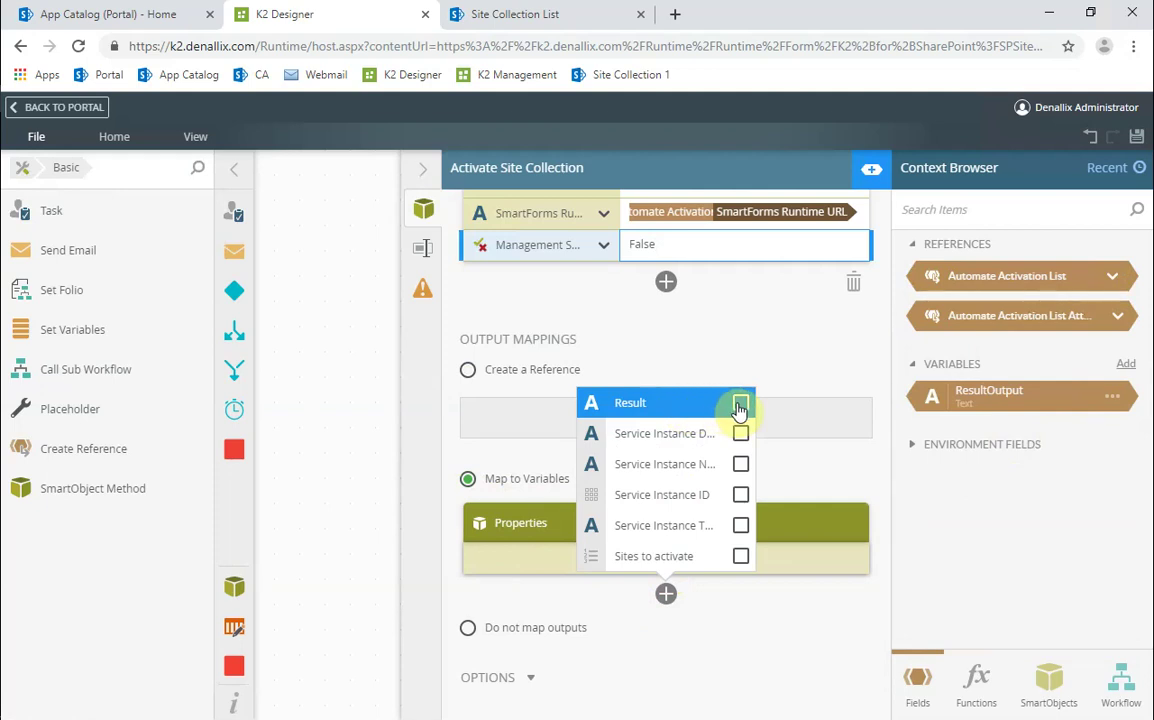
{"action": "left_click", "coordinate": [819, 477]}
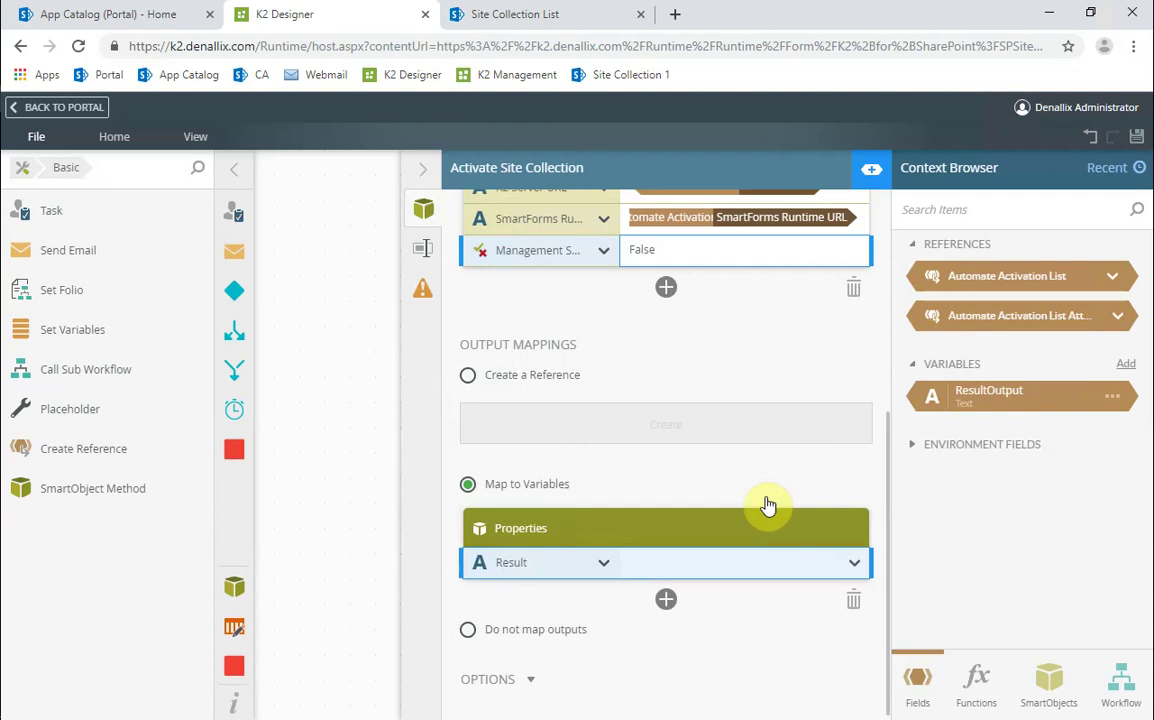
{"action": "left_click", "coordinate": [848, 568]}
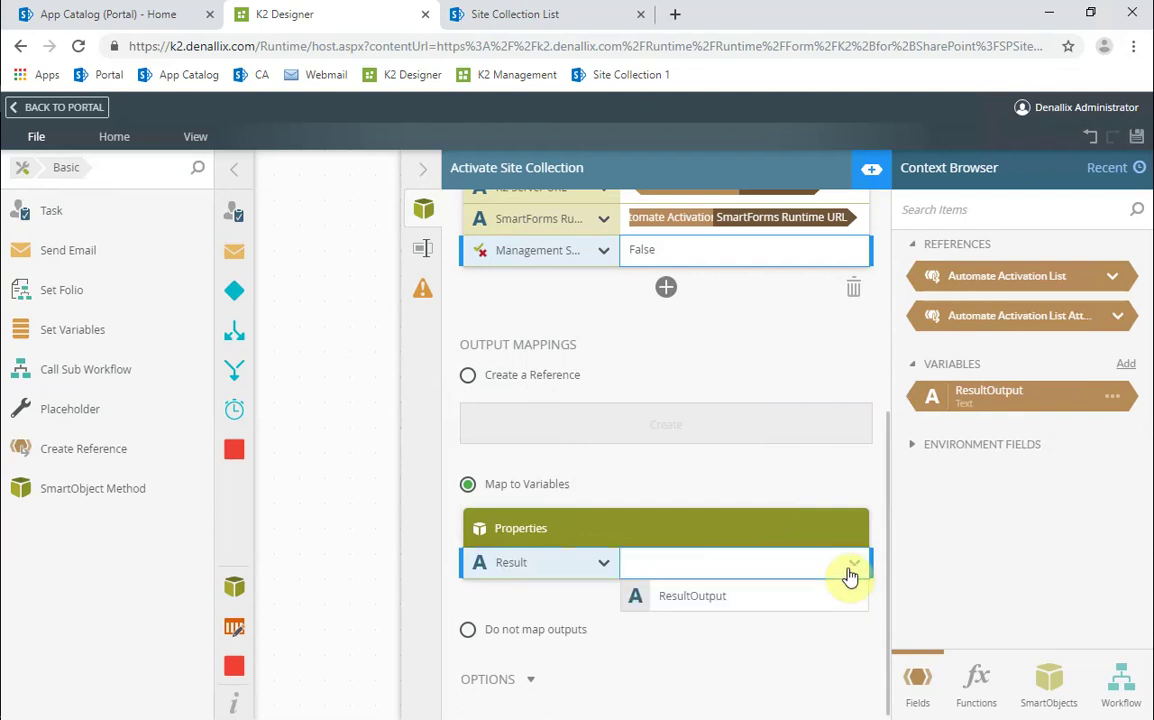
{"action": "left_click", "coordinate": [712, 608]}
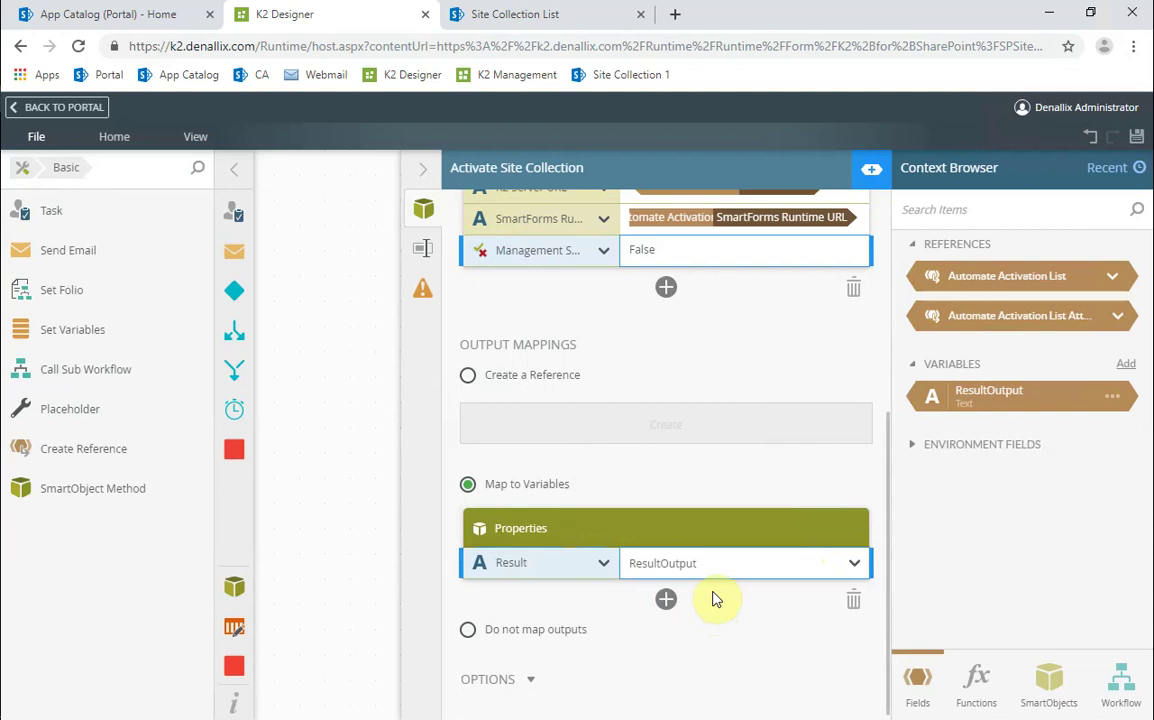
{"action": "left_click", "coordinate": [428, 178]}
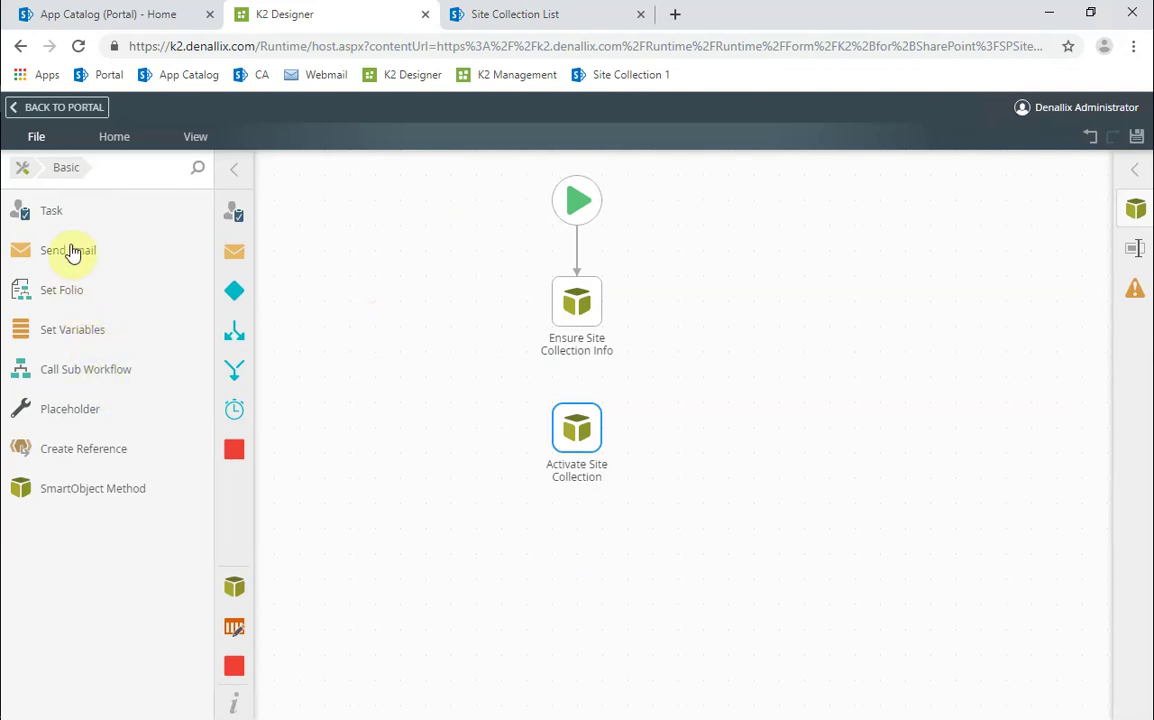
Place an Update List Item step from SharePoint List Items below Activate Site Collection.
{"action": "left_click", "coordinate": [32, 168]}
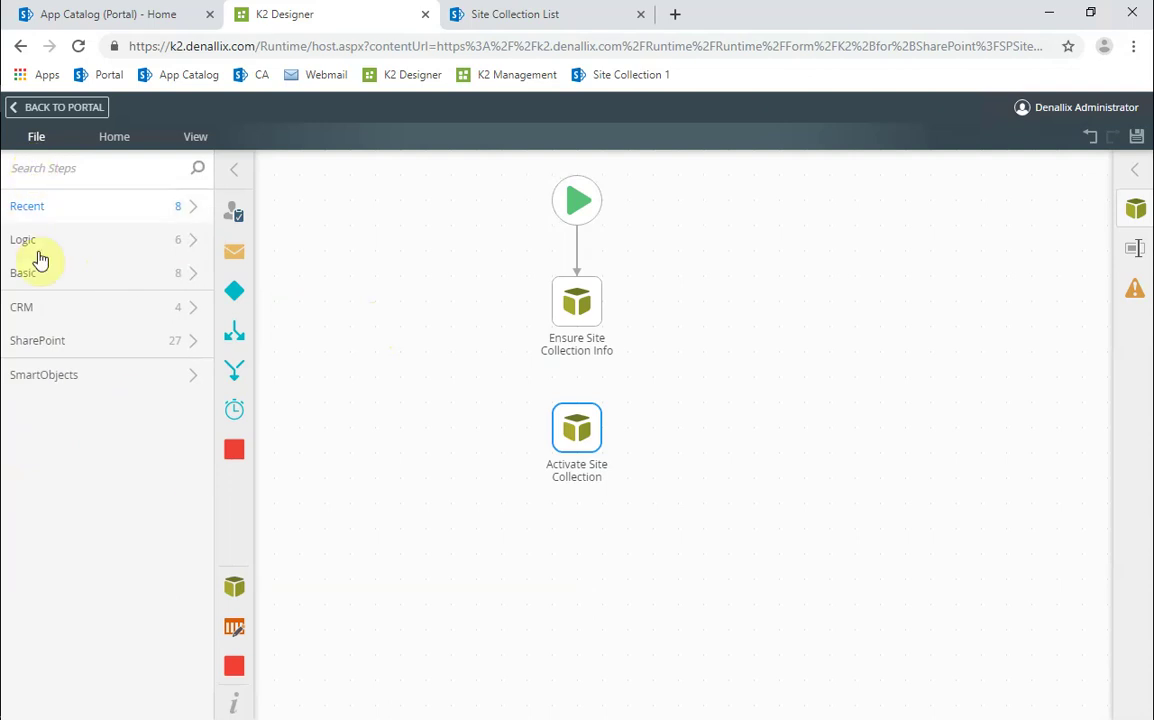
{"action": "left_click", "coordinate": [58, 348]}
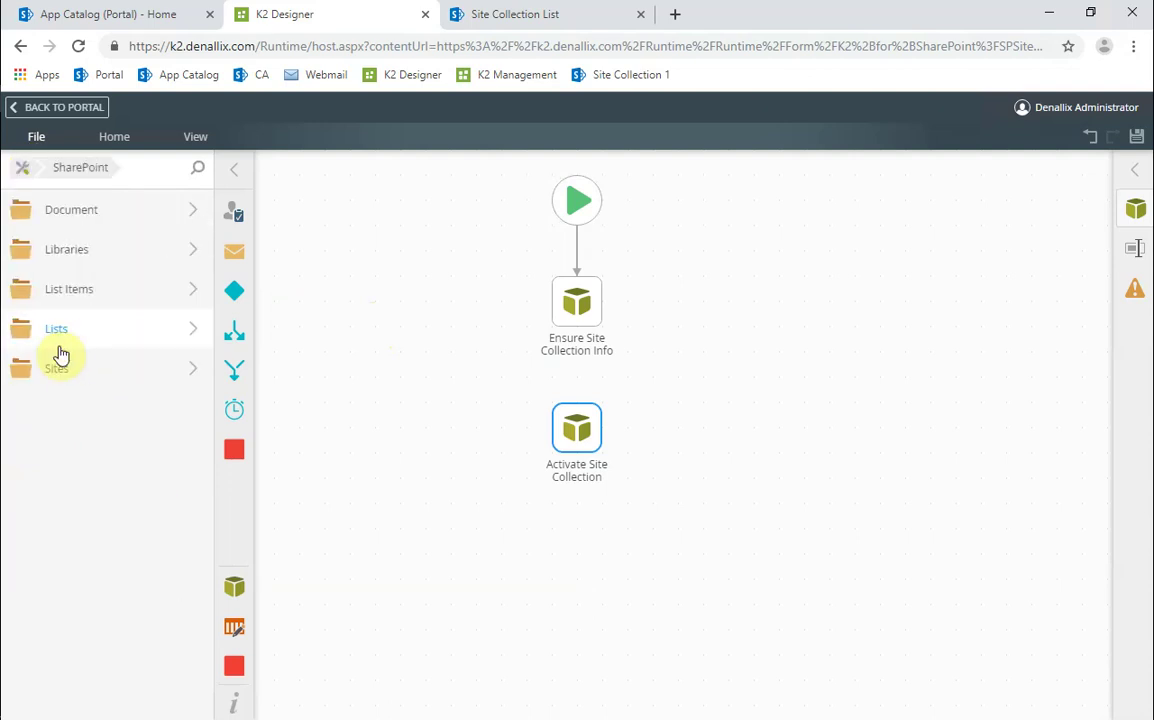
{"action": "left_click", "coordinate": [57, 331]}
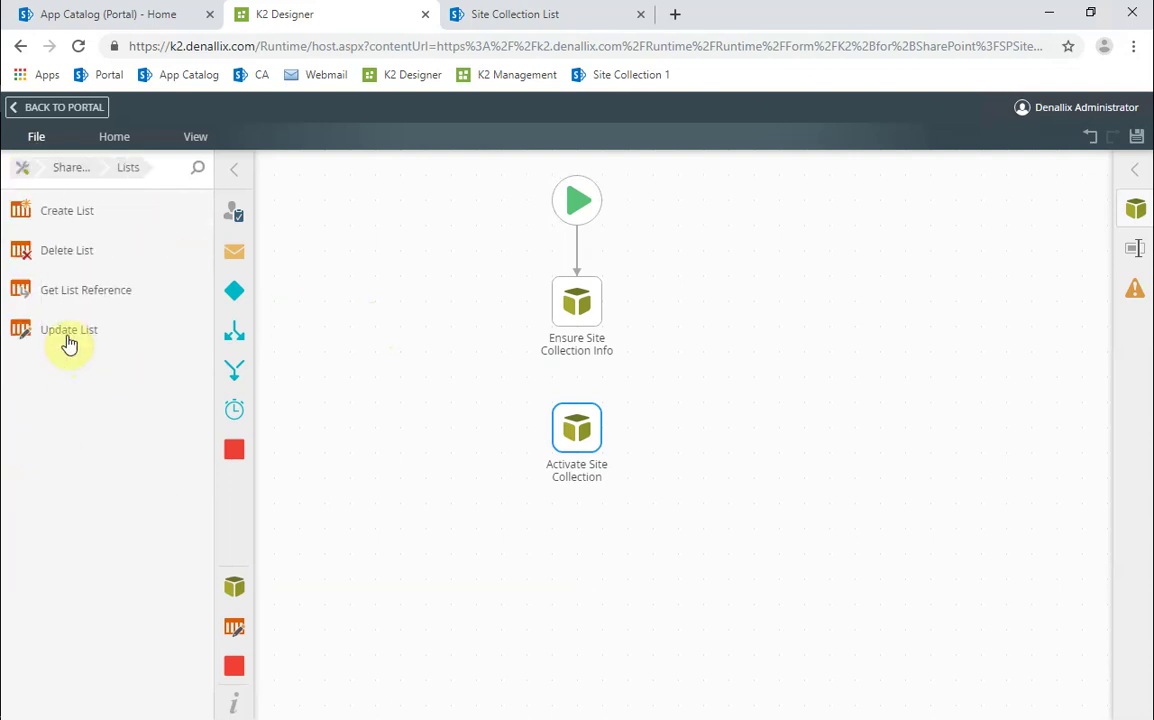
{"action": "left_click", "coordinate": [66, 174]}
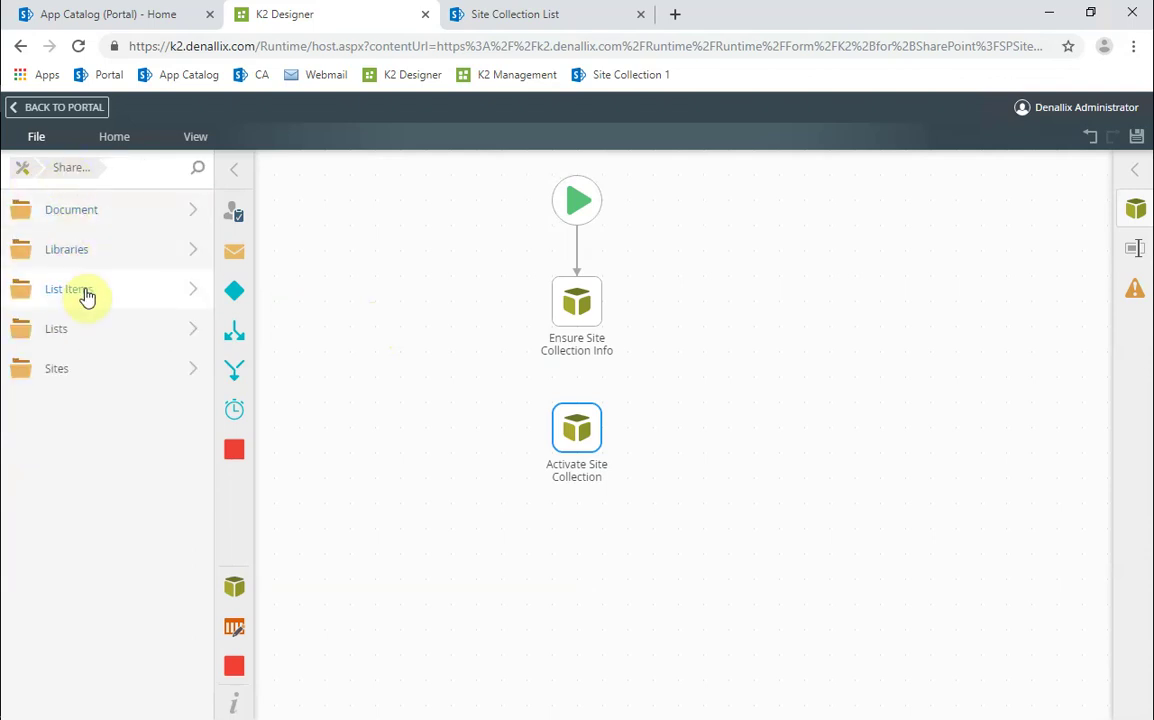
{"action": "left_click", "coordinate": [87, 293]}
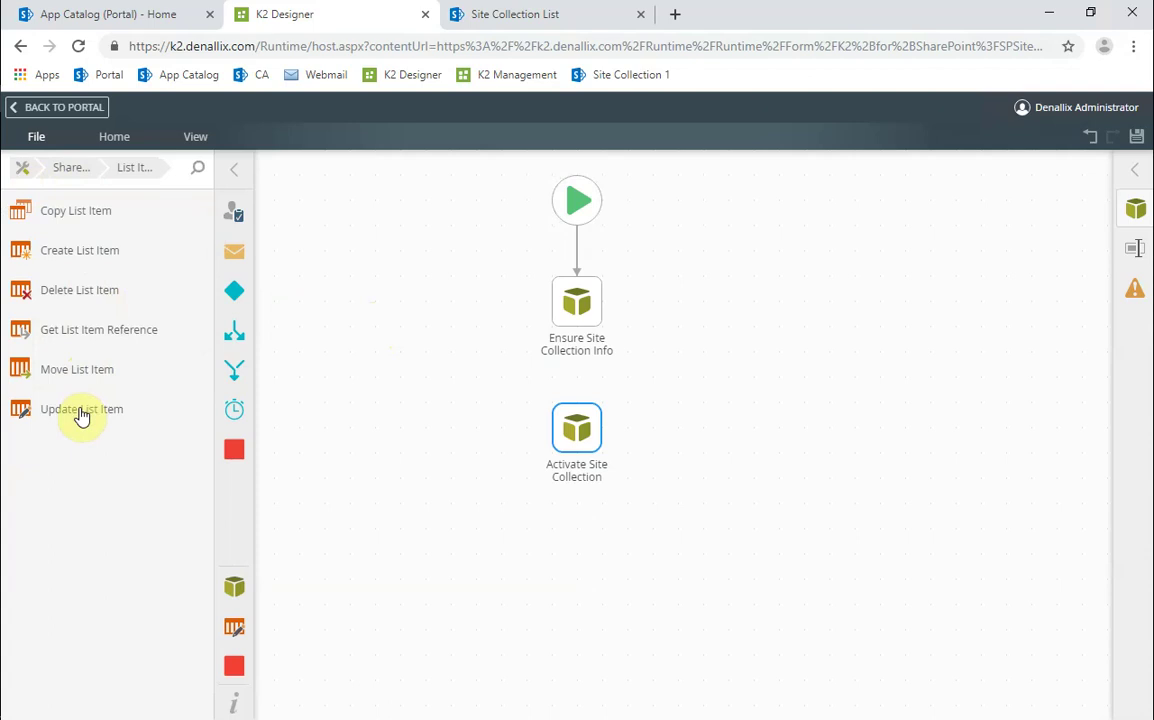
{"action": "left_click_drag", "start_coordinate": [80, 416], "coordinate": [573, 568]}
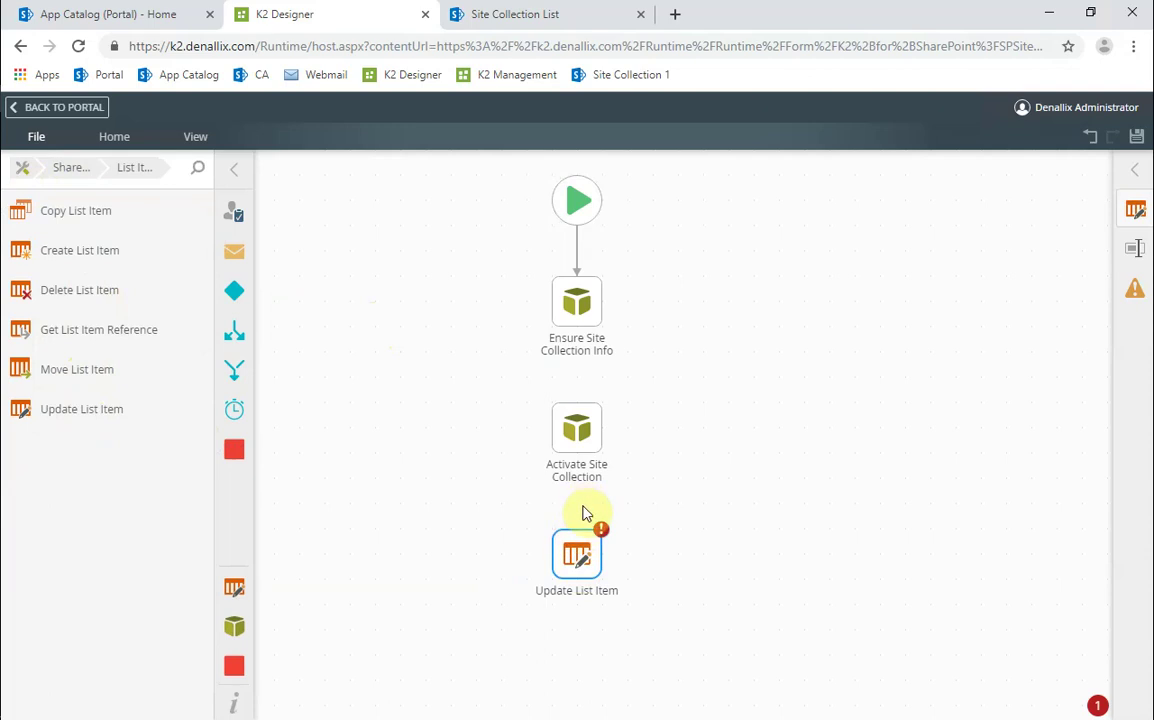
Rename the new step to 'Update List Item with Result'.
{"action": "left_click", "coordinate": [1140, 174]}
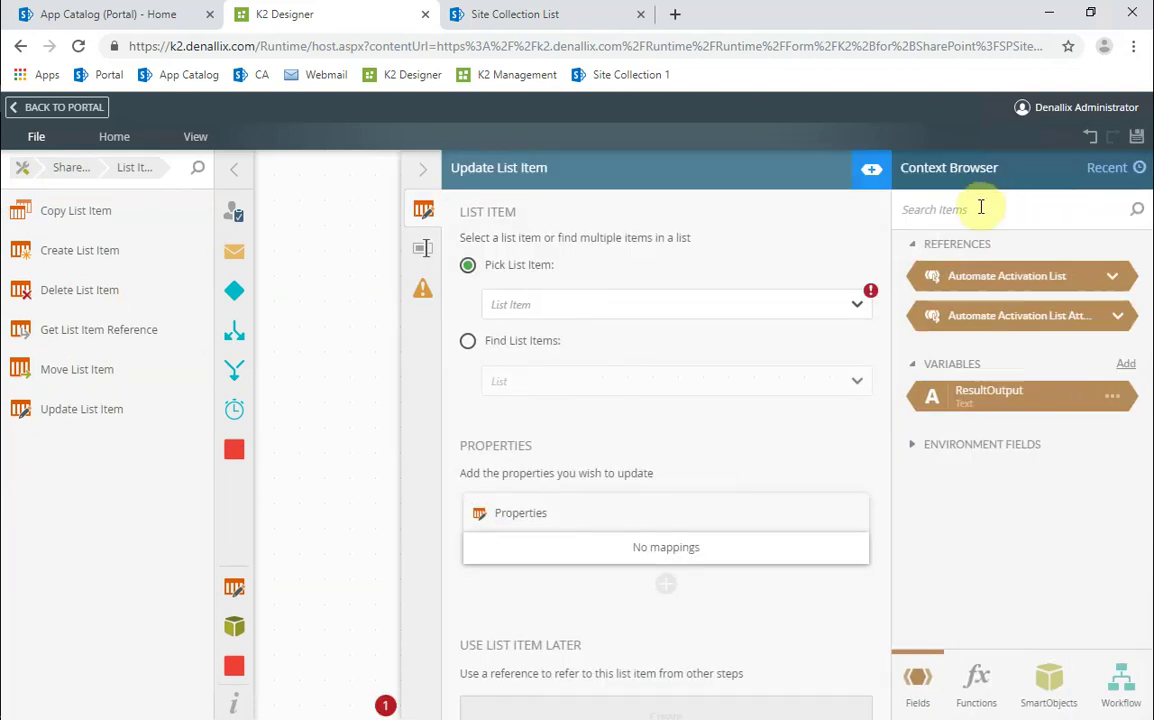
{"action": "left_click", "coordinate": [423, 252]}
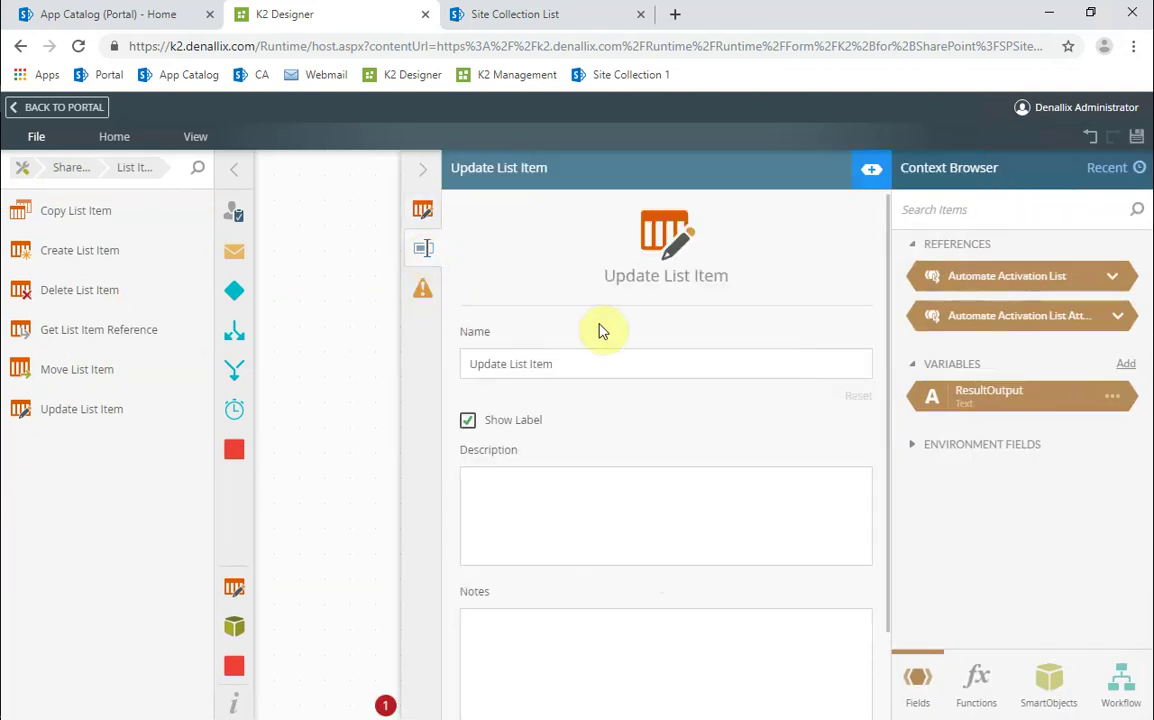
{"action": "left_click", "coordinate": [603, 361]}
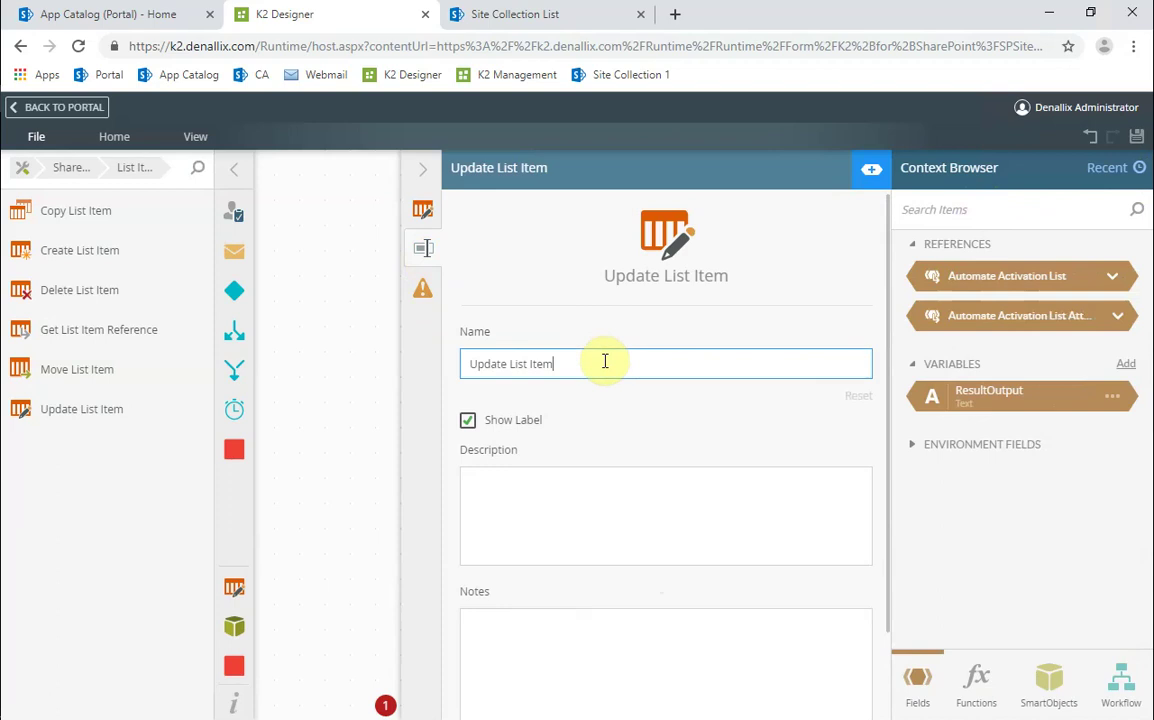
{"action": "type", "text": "with Result"}
Target the Automate Activation List item and fill its Result property with ResultOutput.
{"action": "left_click", "coordinate": [422, 224]}
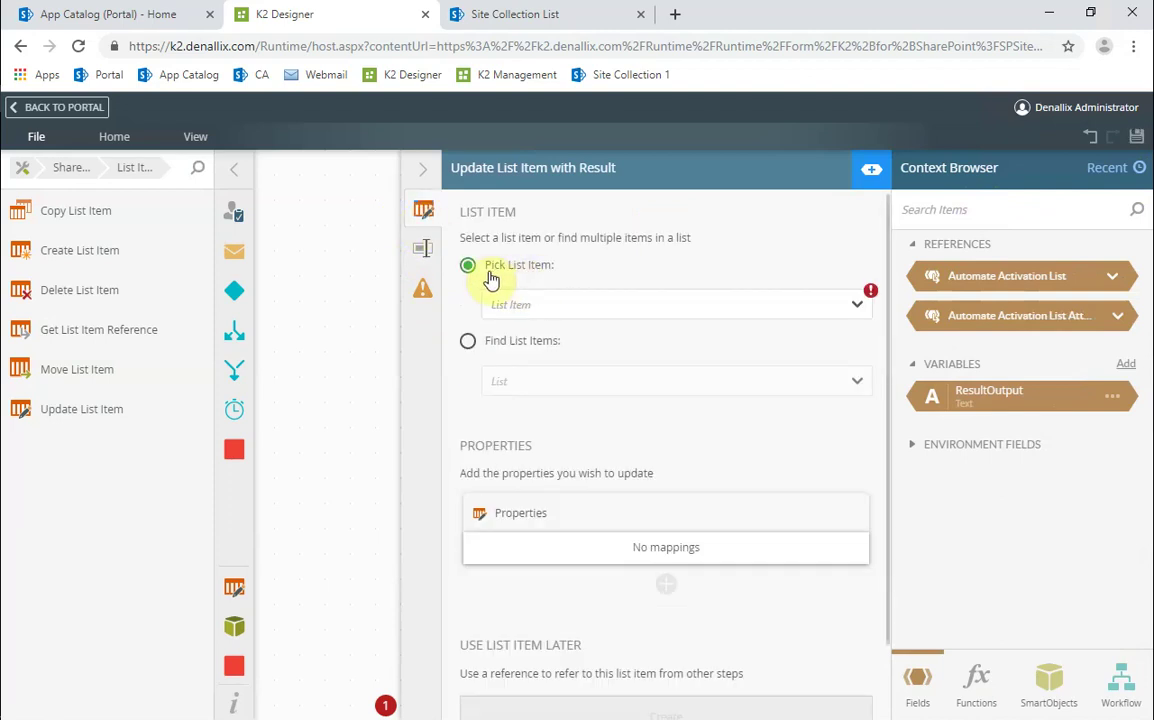
{"action": "left_click", "coordinate": [554, 306]}
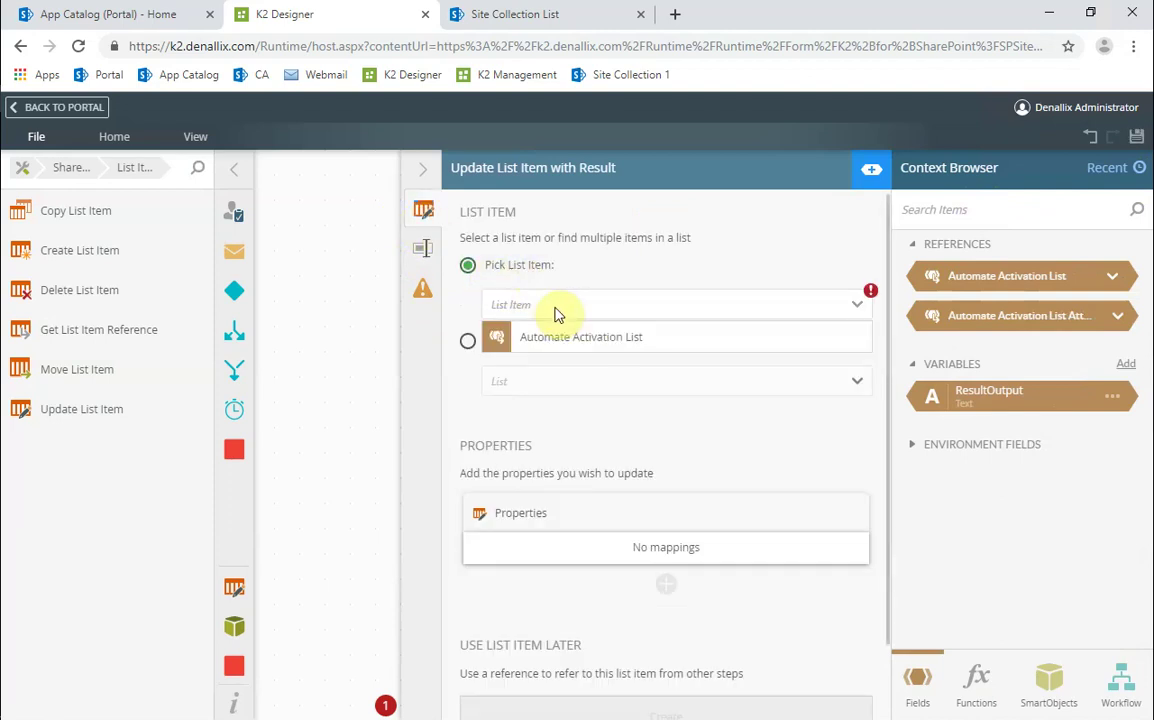
{"action": "left_click", "coordinate": [627, 345]}
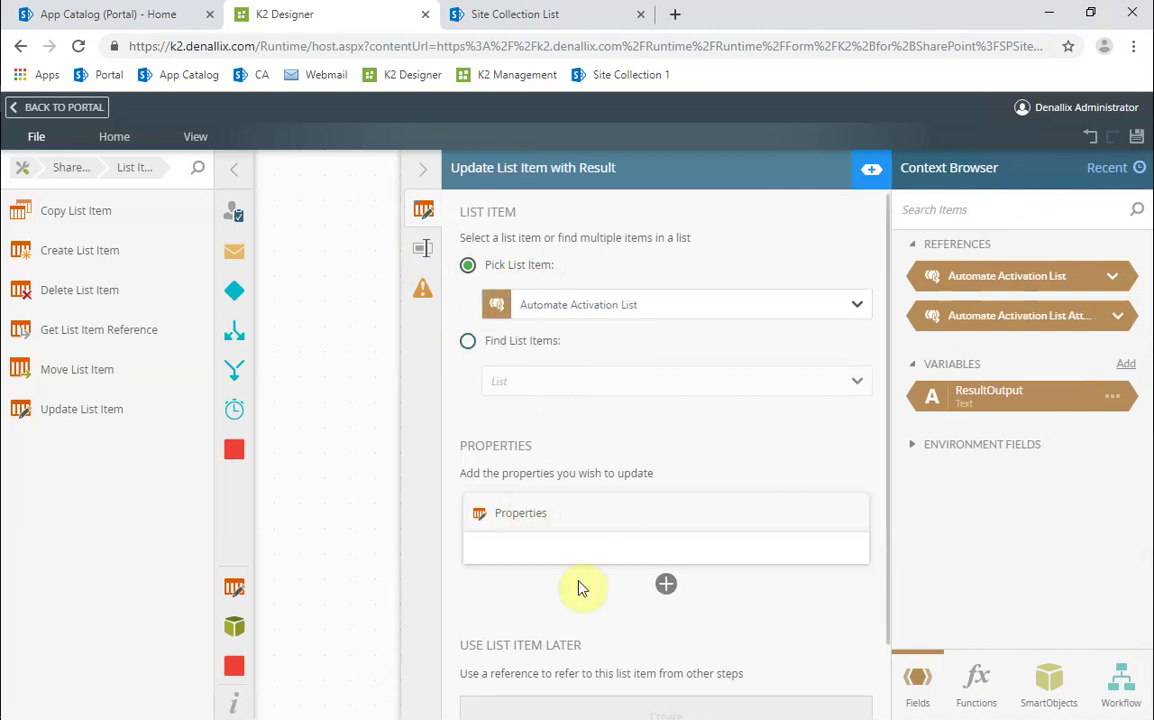
{"action": "left_click", "coordinate": [666, 586]}
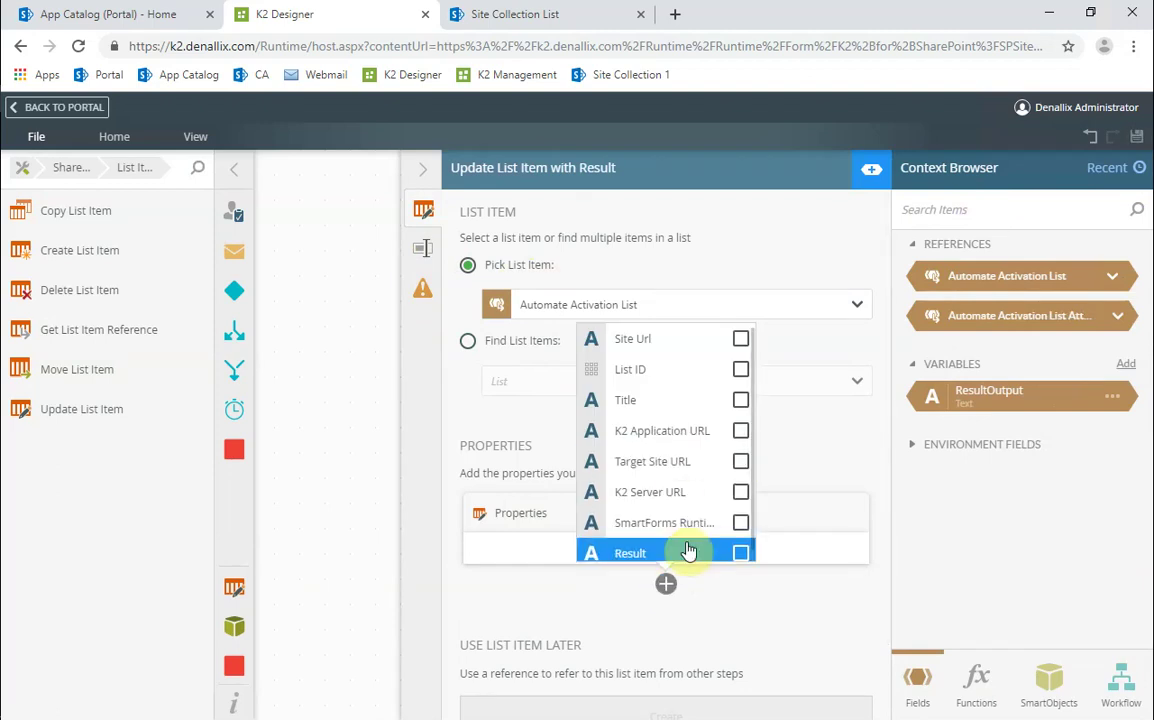
{"action": "left_click", "coordinate": [738, 603]}
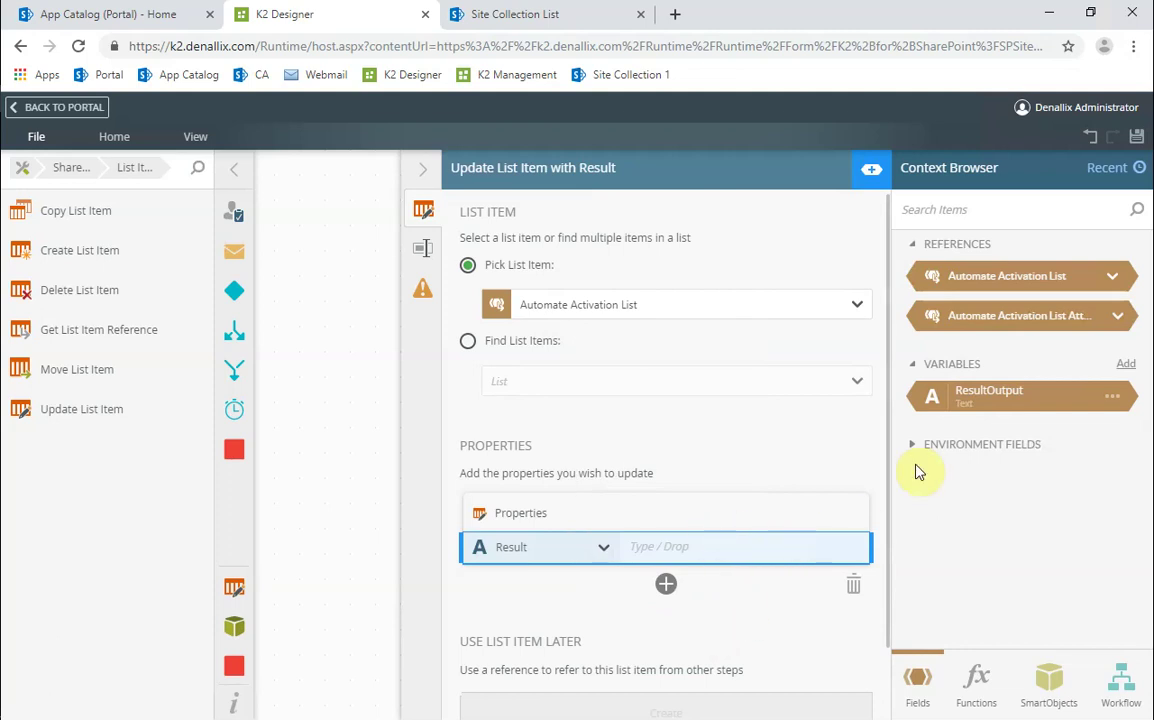
{"action": "left_click_drag", "start_coordinate": [985, 398], "coordinate": [692, 552]}
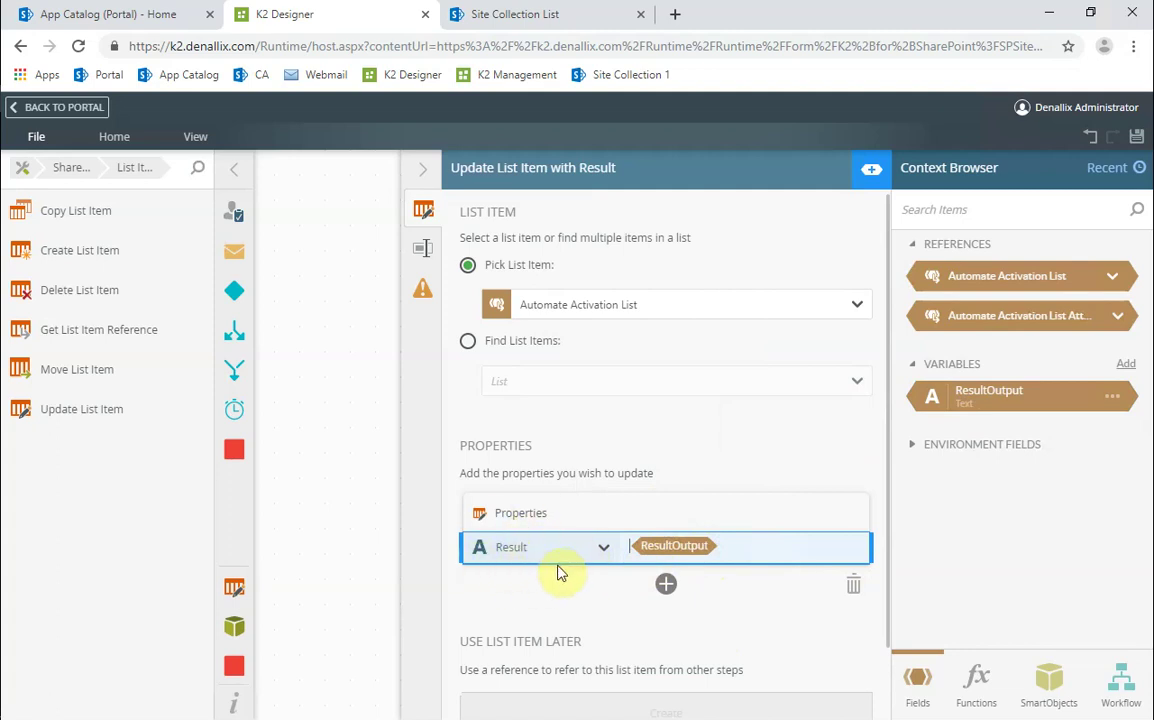
{"action": "scroll", "coordinate": [587, 617], "scroll_direction": "down", "scroll_amount": 2}
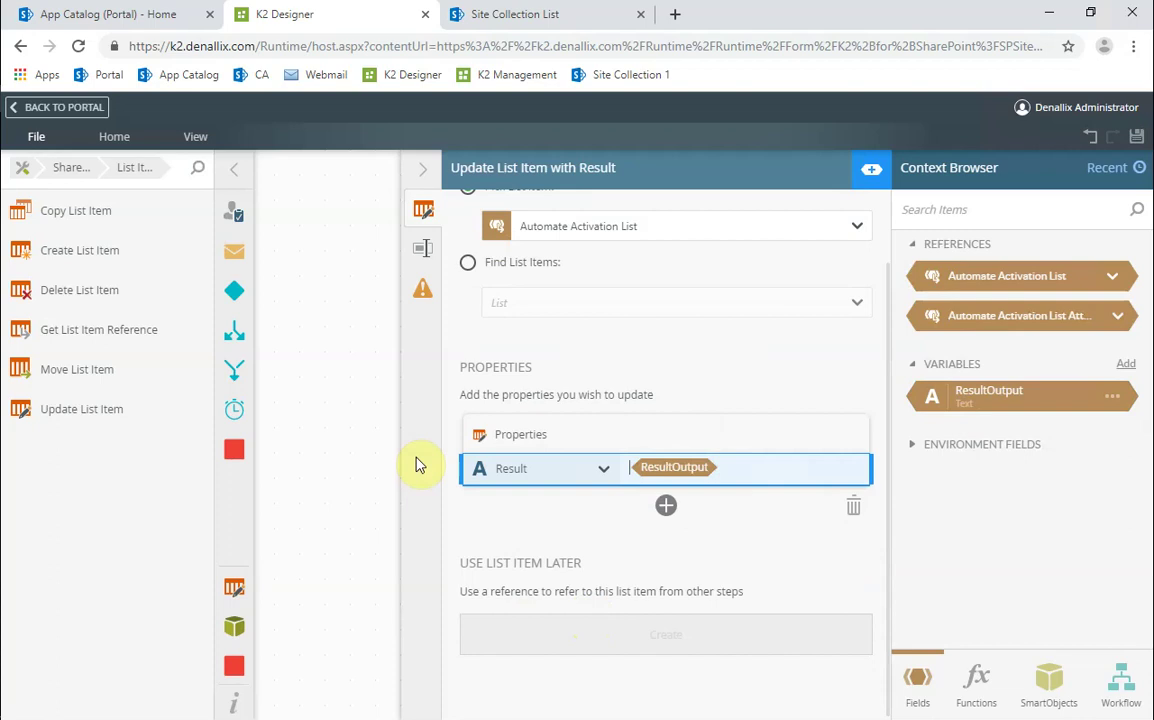
Connect Ensure Site Collection Info to Activate Site Collection, and end the workflow with a connected End step.
{"action": "left_click", "coordinate": [421, 170]}
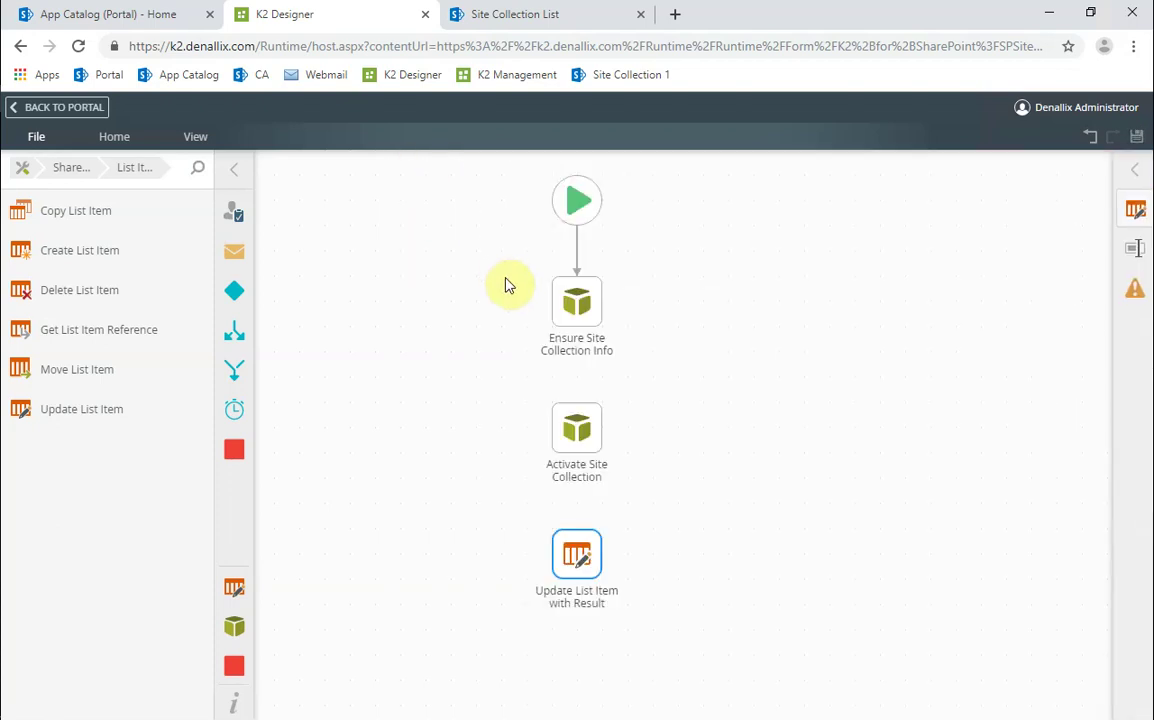
{"action": "left_click_drag", "start_coordinate": [577, 333], "coordinate": [577, 545]}
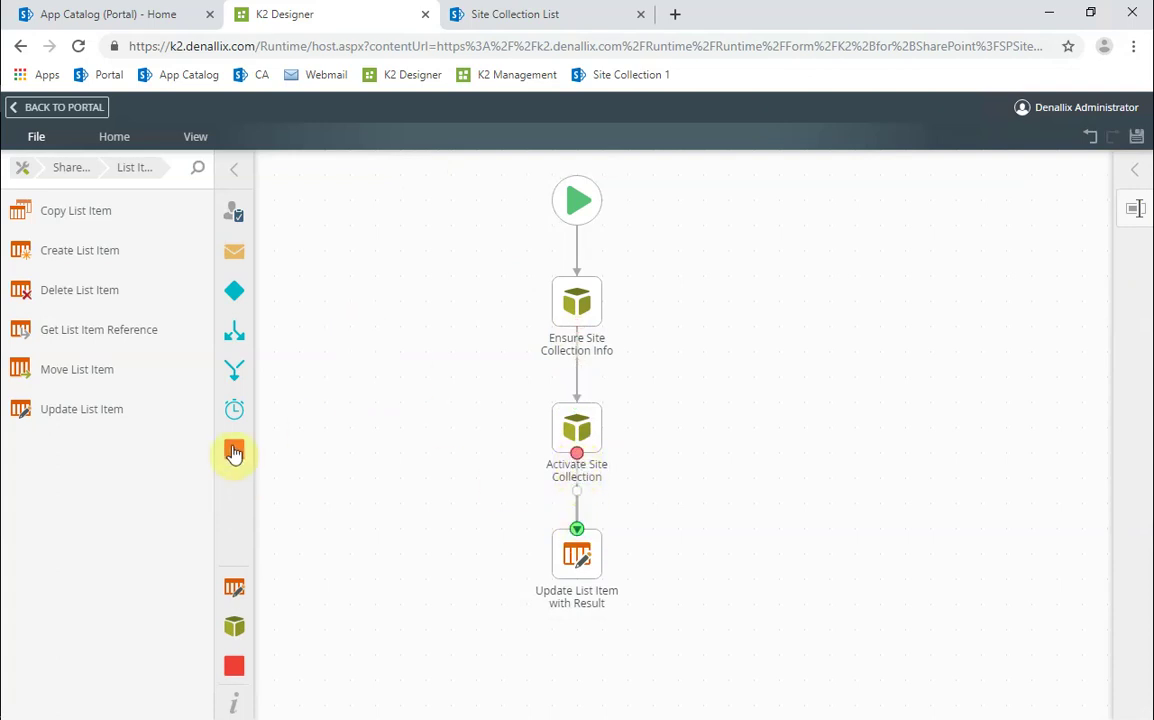
{"action": "left_click_drag", "start_coordinate": [234, 453], "coordinate": [577, 660]}
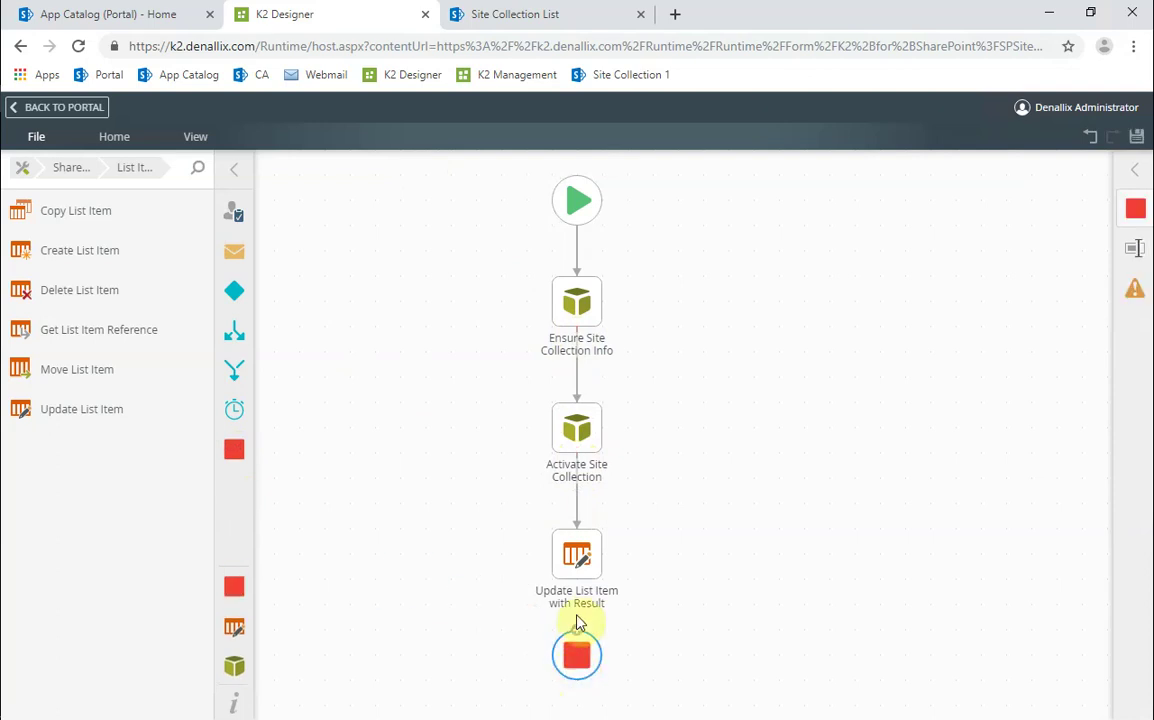
{"action": "left_click_drag", "start_coordinate": [577, 585], "coordinate": [577, 652]}
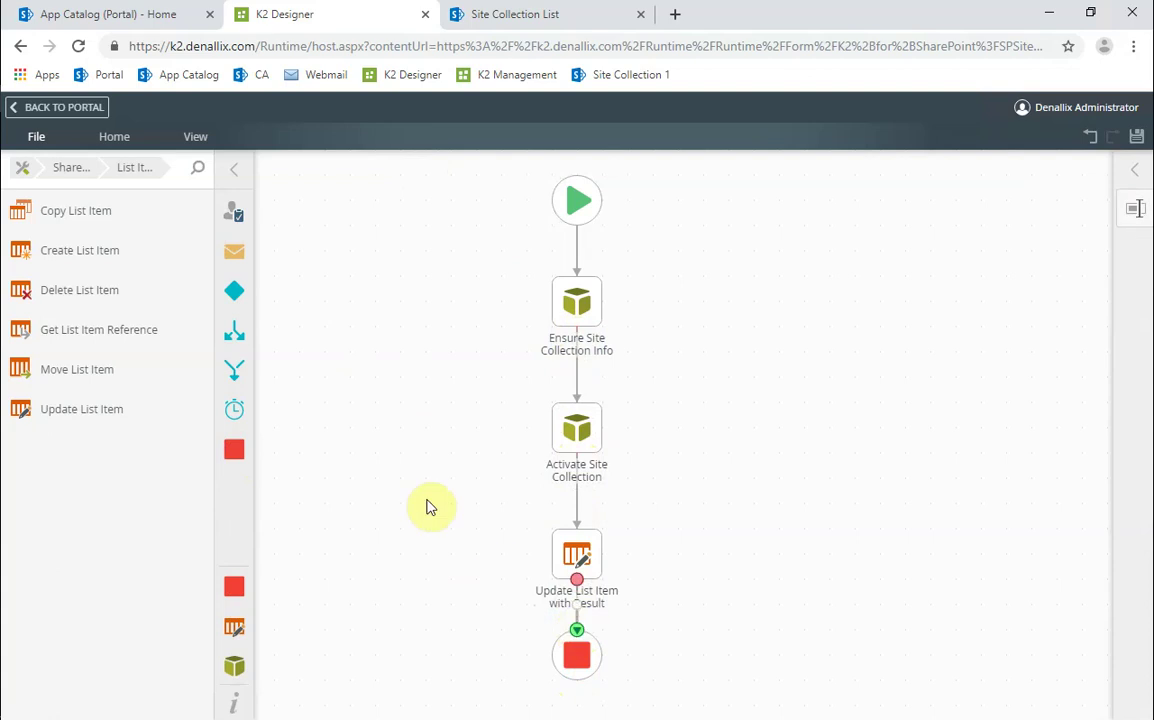
{"action": "left_click", "coordinate": [236, 171]}
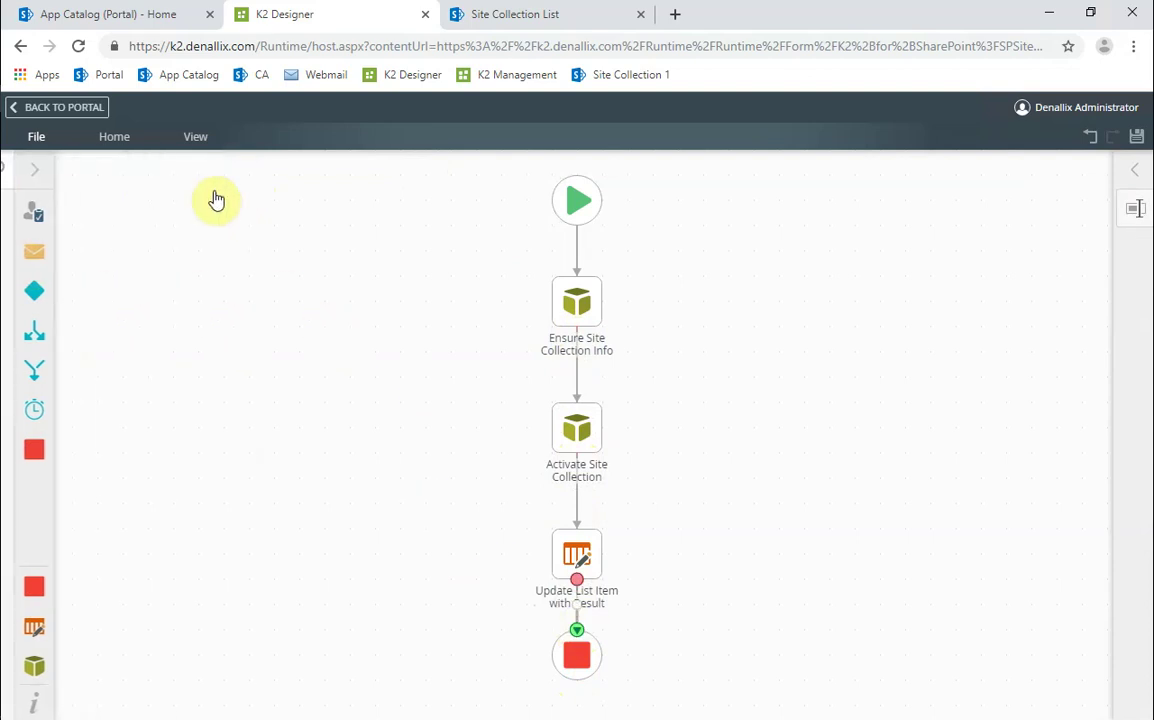
{"action": "left_click", "coordinate": [56, 137]}
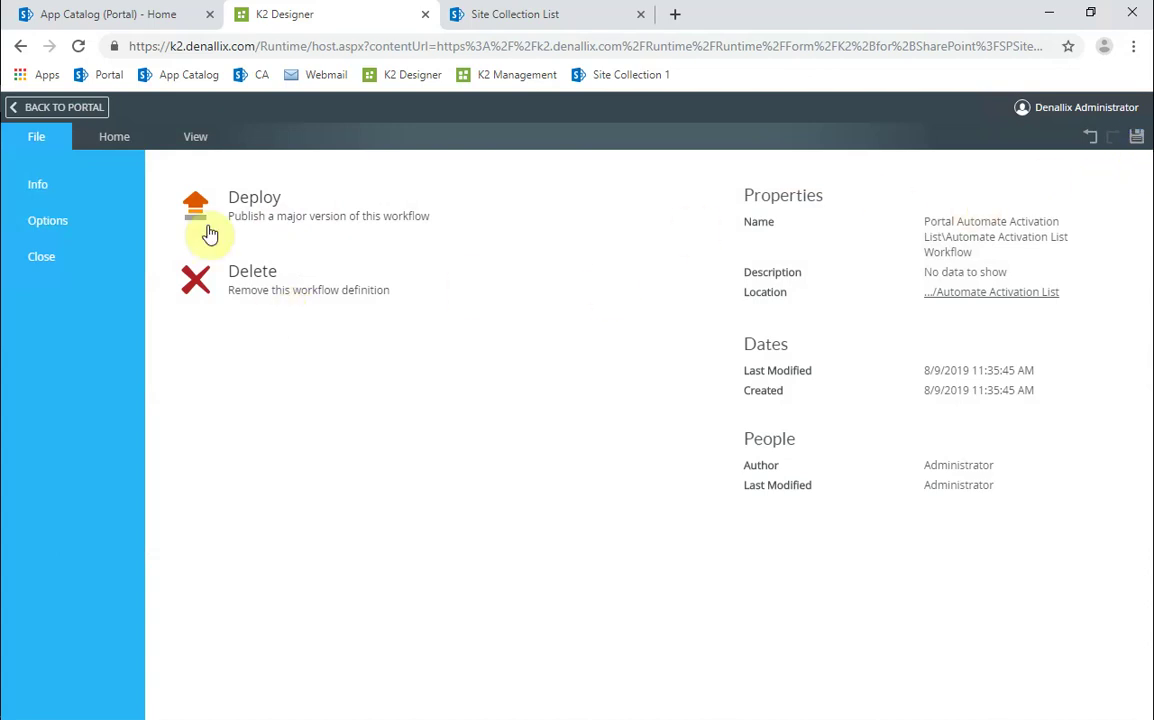
Deploy the workflow and close the Deploy Success confirmation.
{"action": "left_click", "coordinate": [252, 214]}
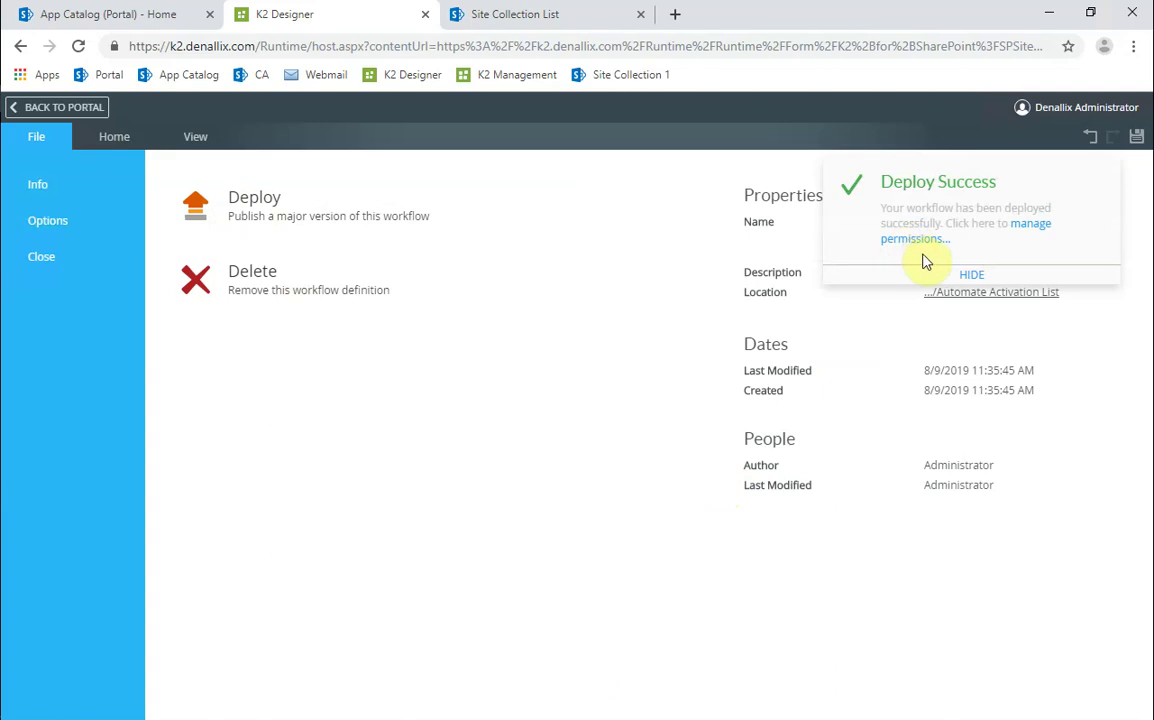
{"action": "left_click", "coordinate": [972, 279]}
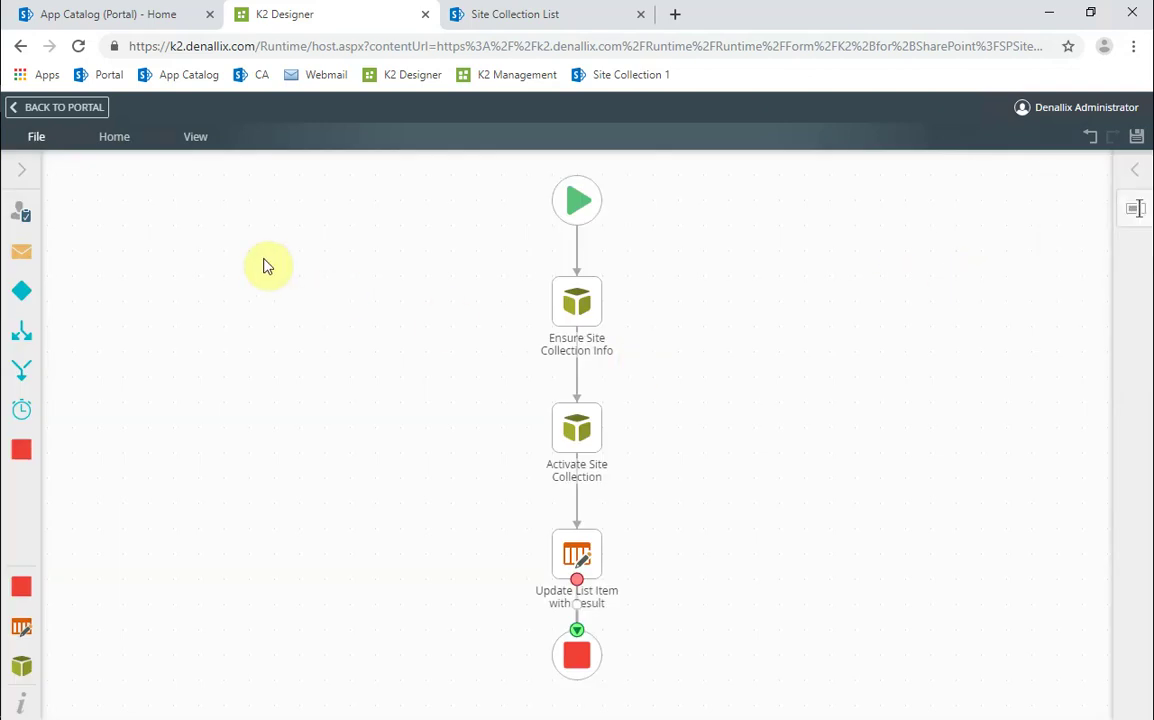
Close the workflow designer and enter the new item's Title 'SharePoint Site Collection 1'.
{"action": "left_click", "coordinate": [36, 146]}
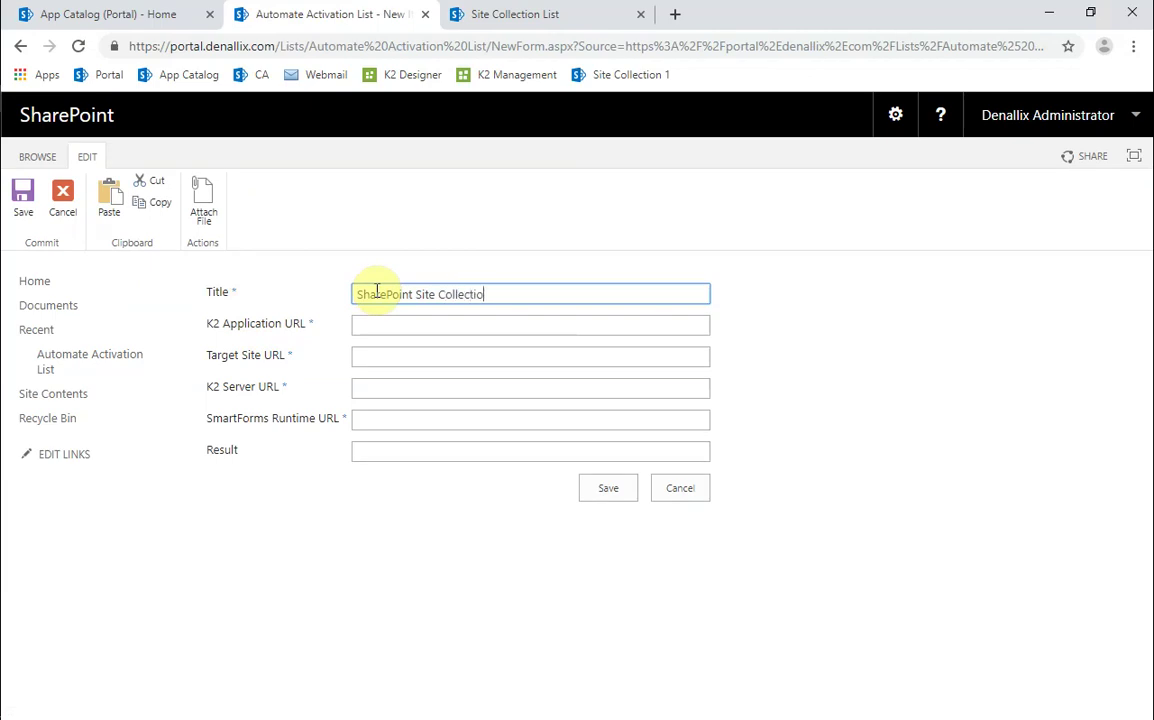
{"action": "left_click", "coordinate": [399, 324]}
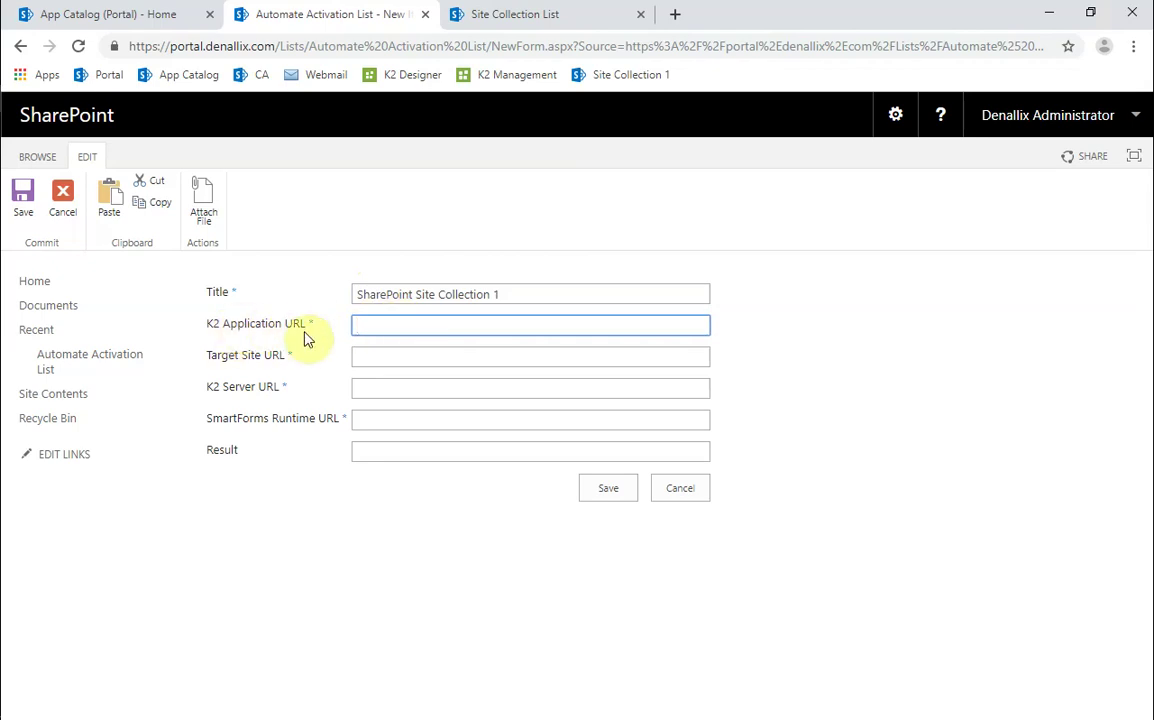
Copy the K2 Five for SharePoint page address up to K2forSharePoint from the App Catalog.
{"action": "left_click", "coordinate": [109, 20]}
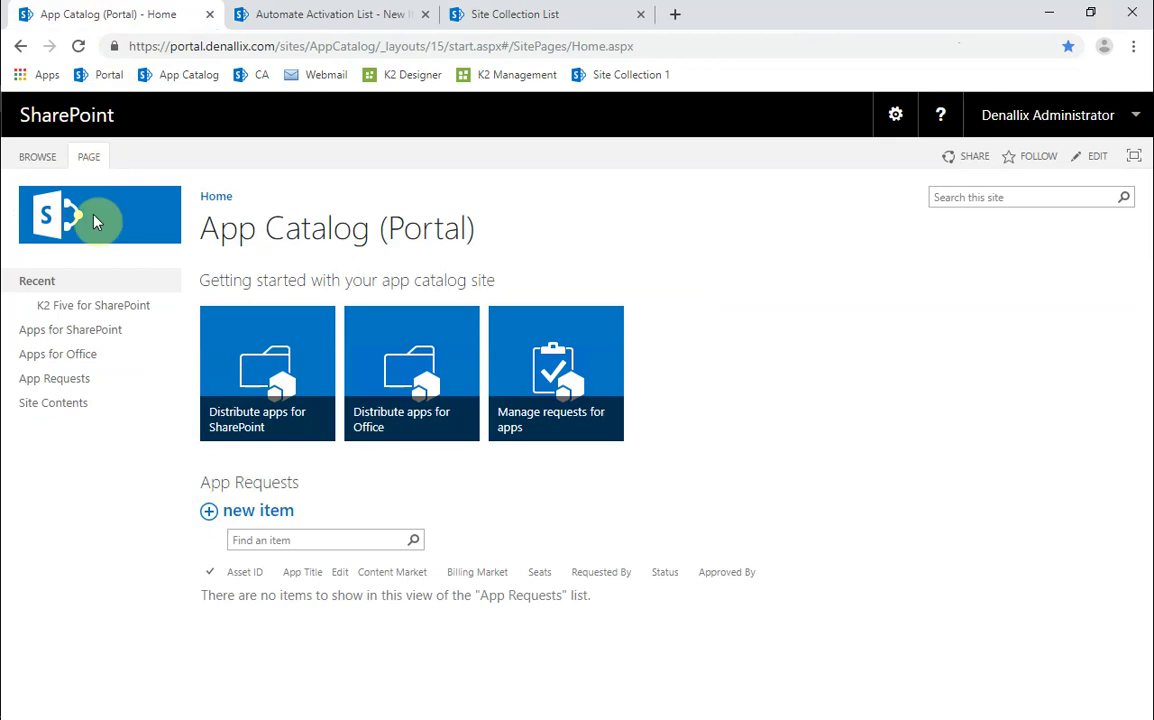
{"action": "left_click", "coordinate": [93, 307]}
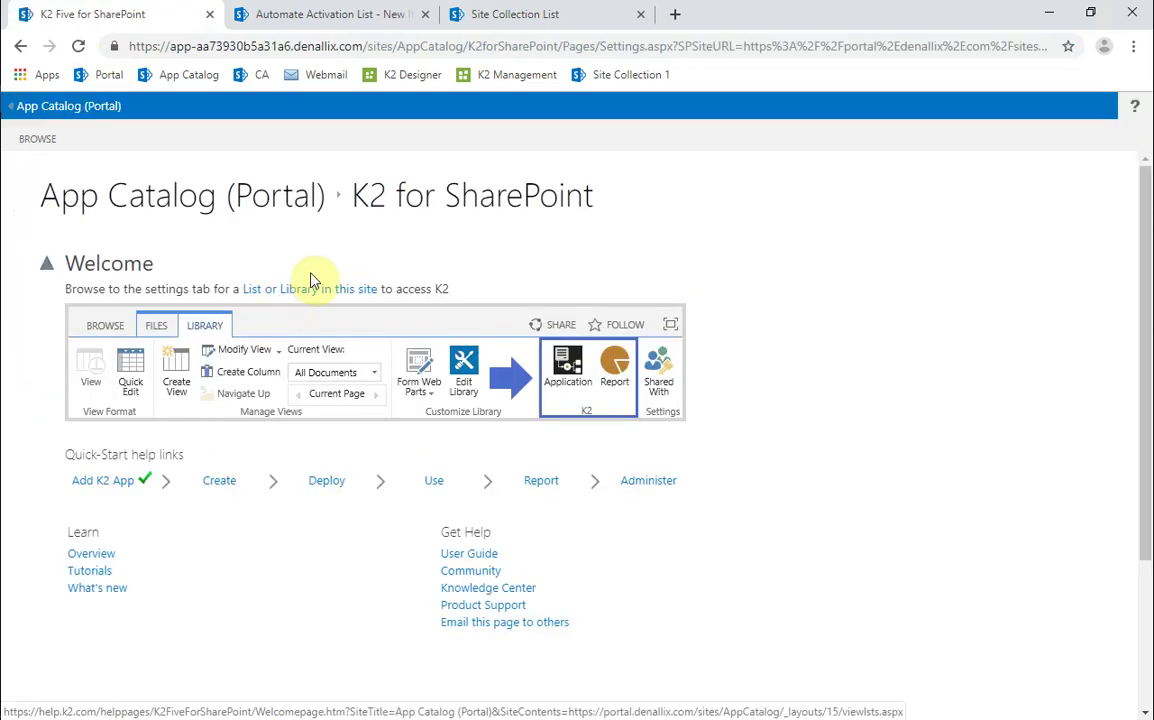
{"action": "left_click", "coordinate": [554, 46]}
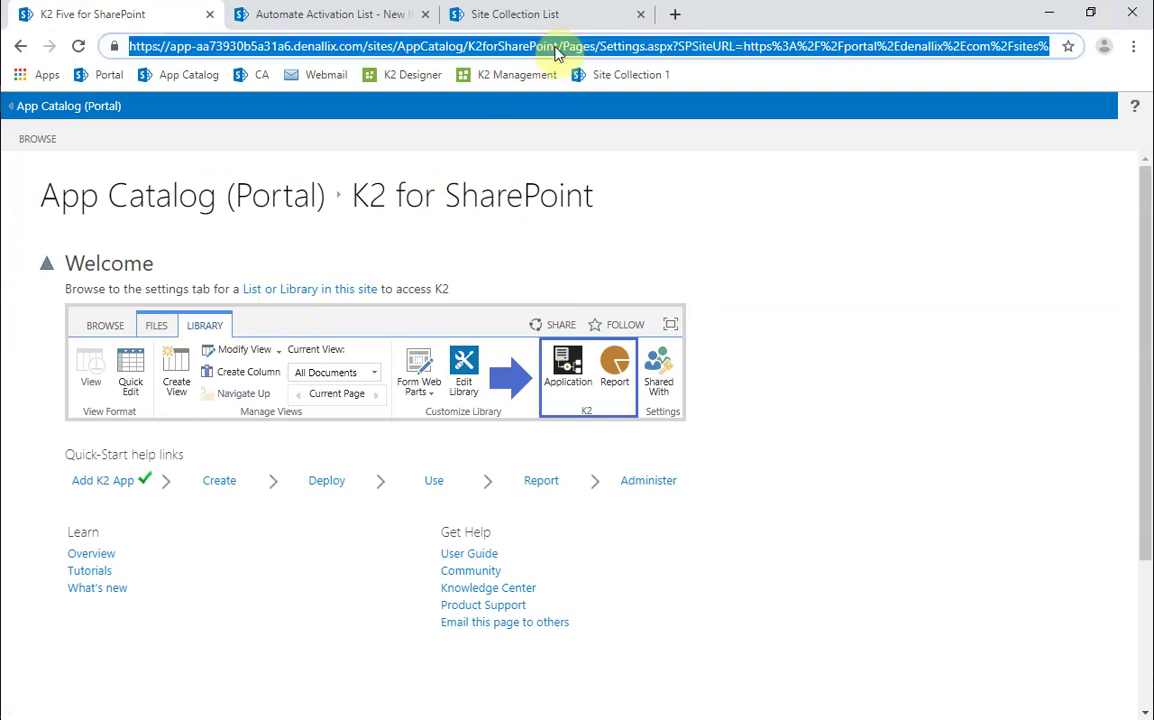
{"action": "left_click", "coordinate": [507, 148]}
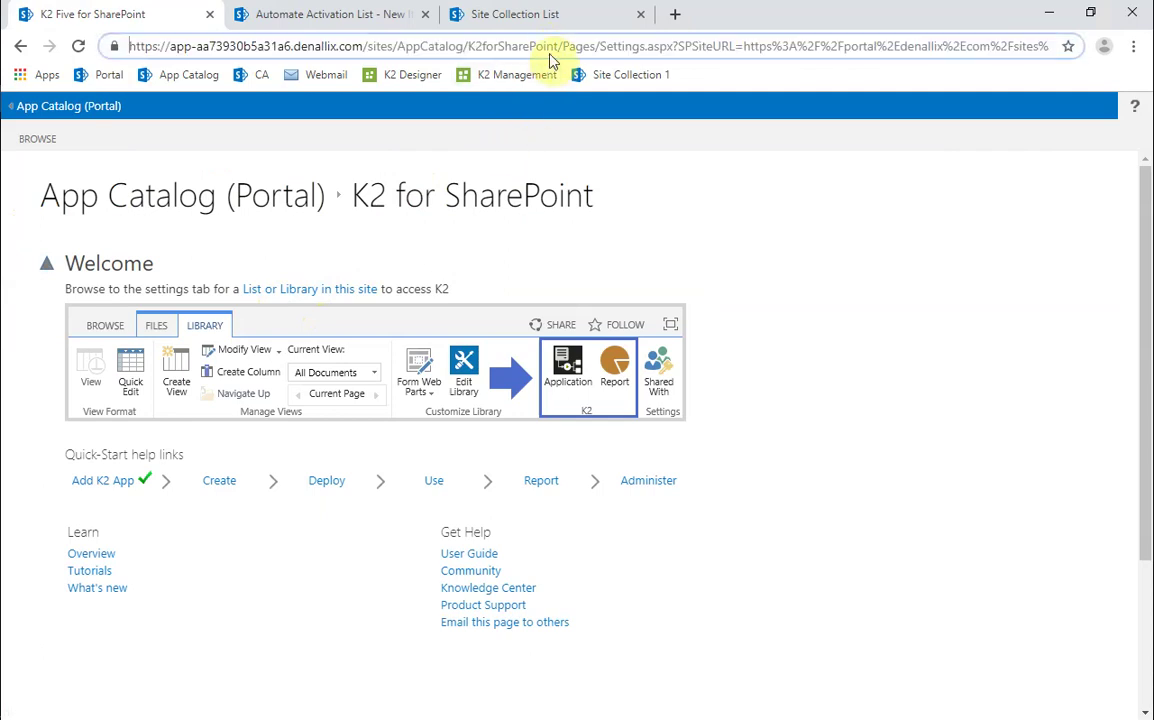
{"action": "left_click_drag", "start_coordinate": [558, 46], "coordinate": [129, 46]}
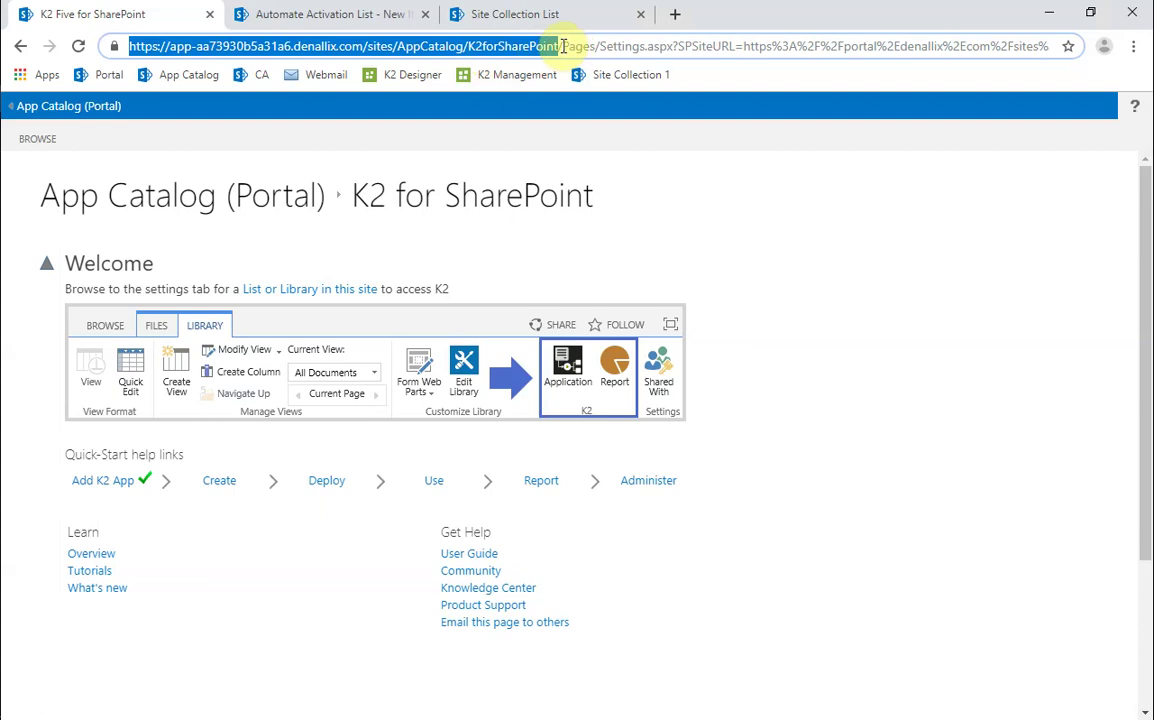
{"action": "right_click", "coordinate": [513, 57]}
{"action": "left_click", "coordinate": [543, 118]}
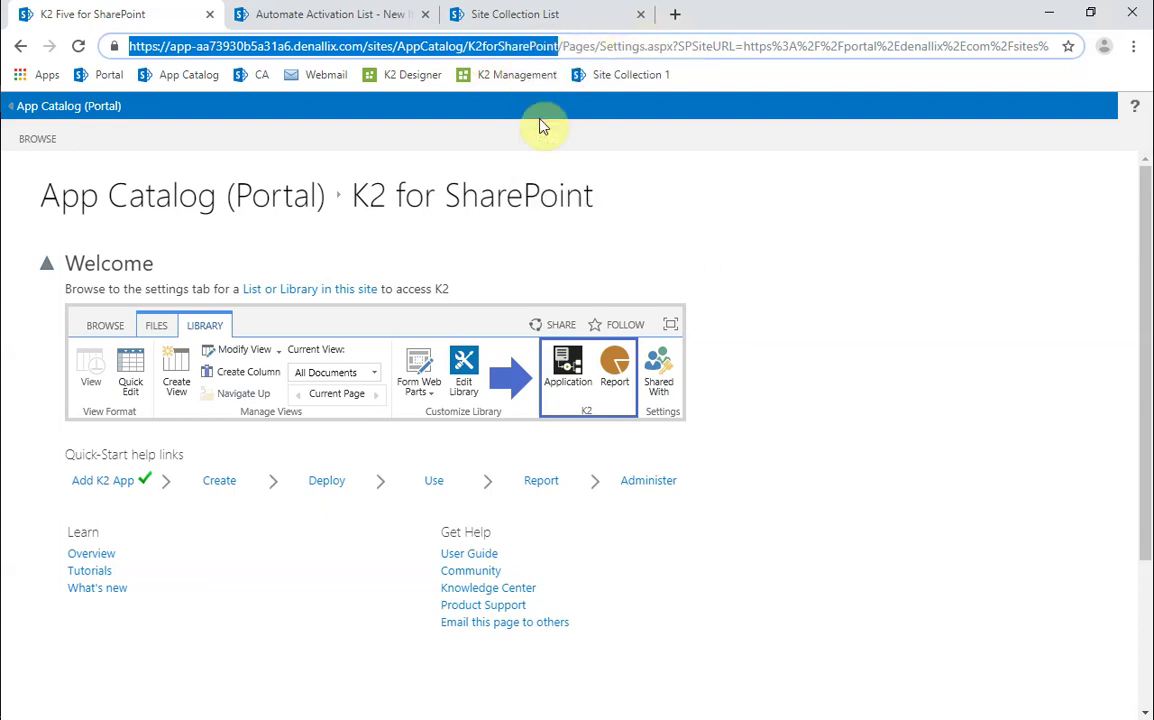
Paste the copied address into the new item's K2 Application URL field.
{"action": "left_click", "coordinate": [330, 18]}
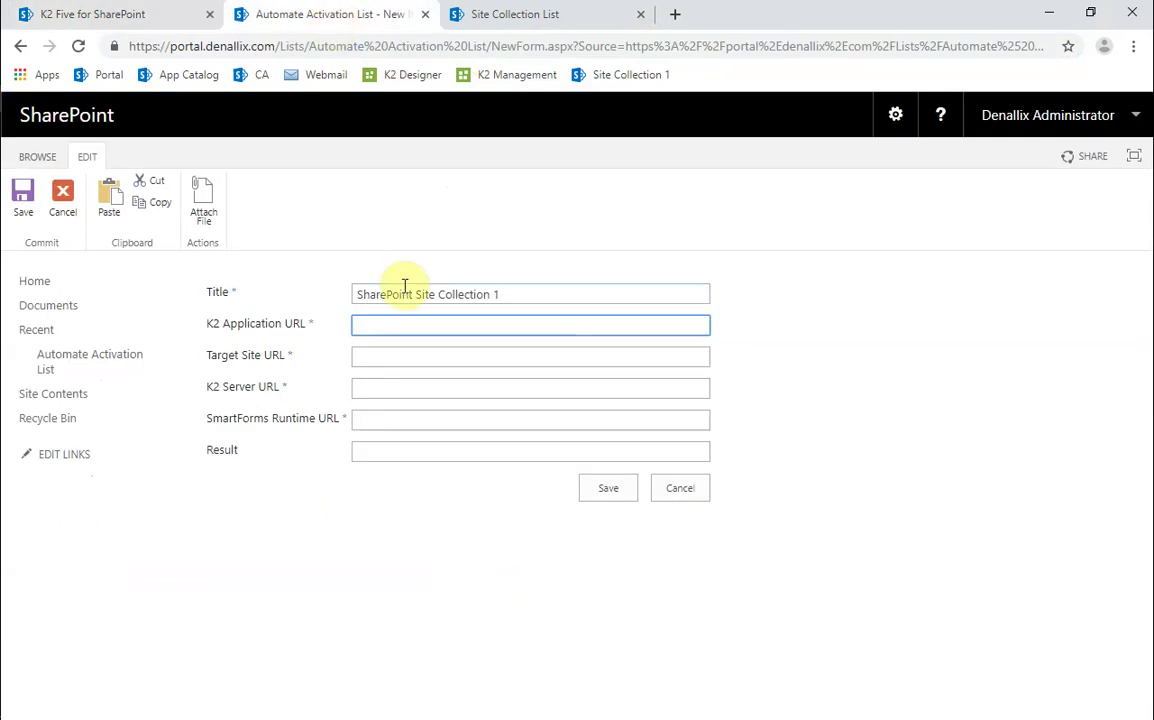
{"action": "right_click", "coordinate": [404, 328]}
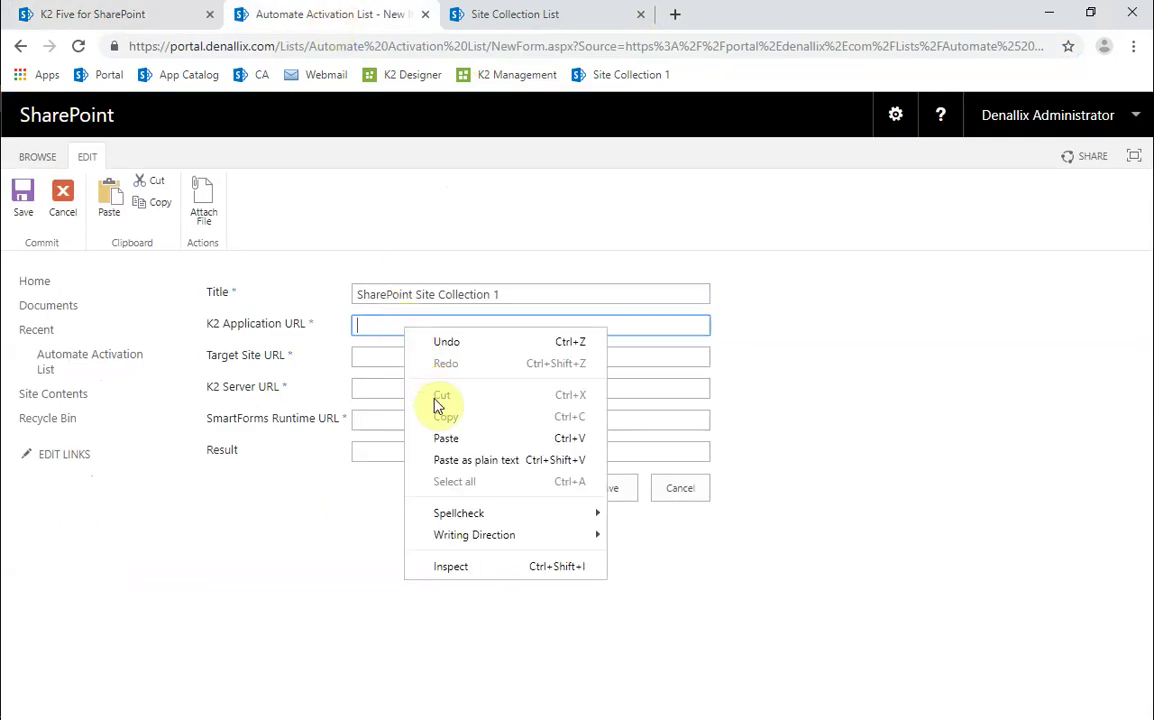
{"action": "left_click", "coordinate": [446, 440]}
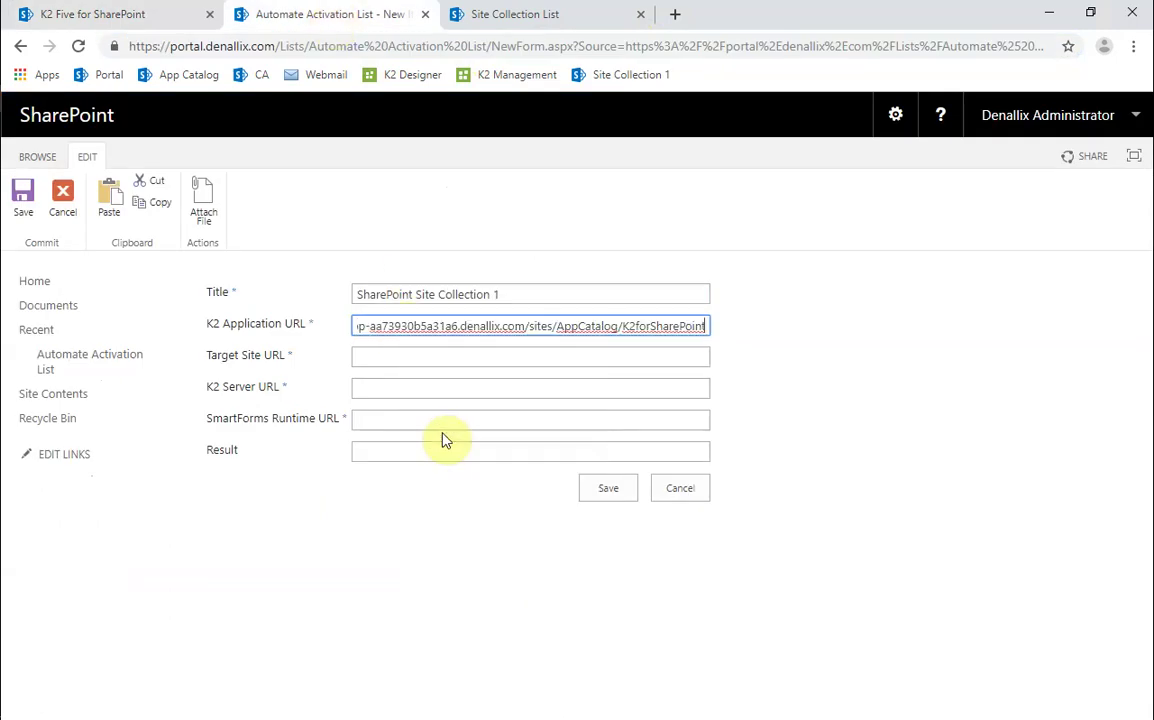
{"action": "left_click", "coordinate": [397, 358]}
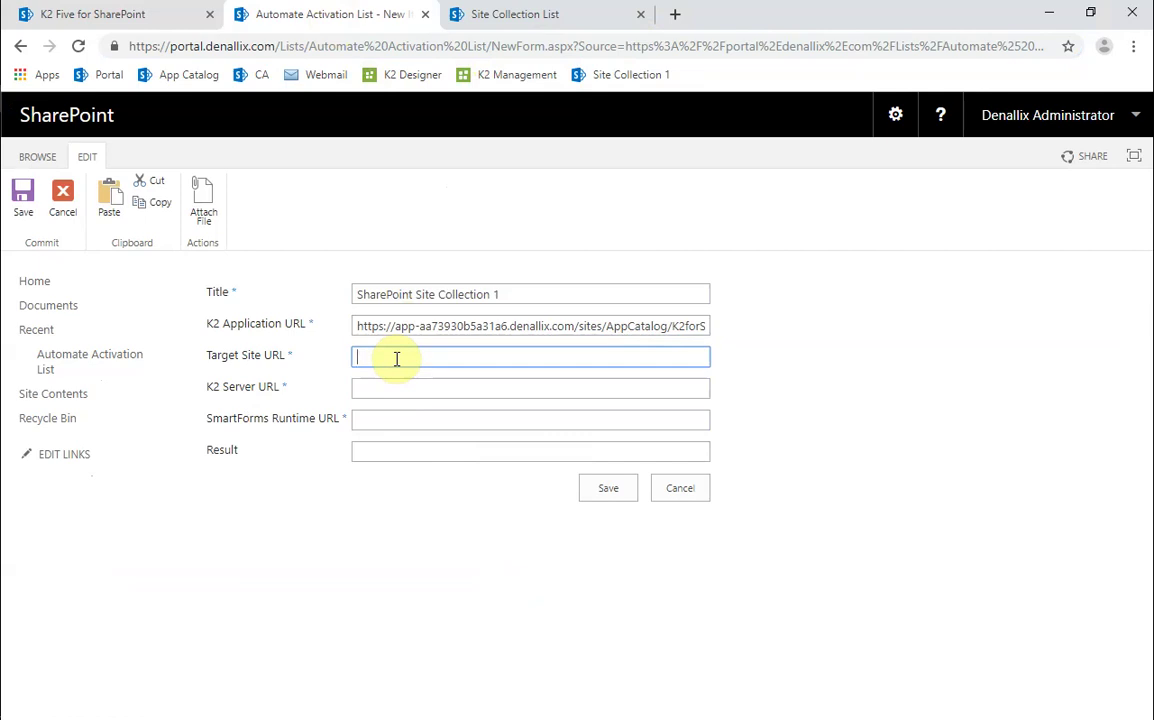
Copy the SiteCollection1 site address from the site collection list and home page.
{"action": "left_click", "coordinate": [549, 27]}
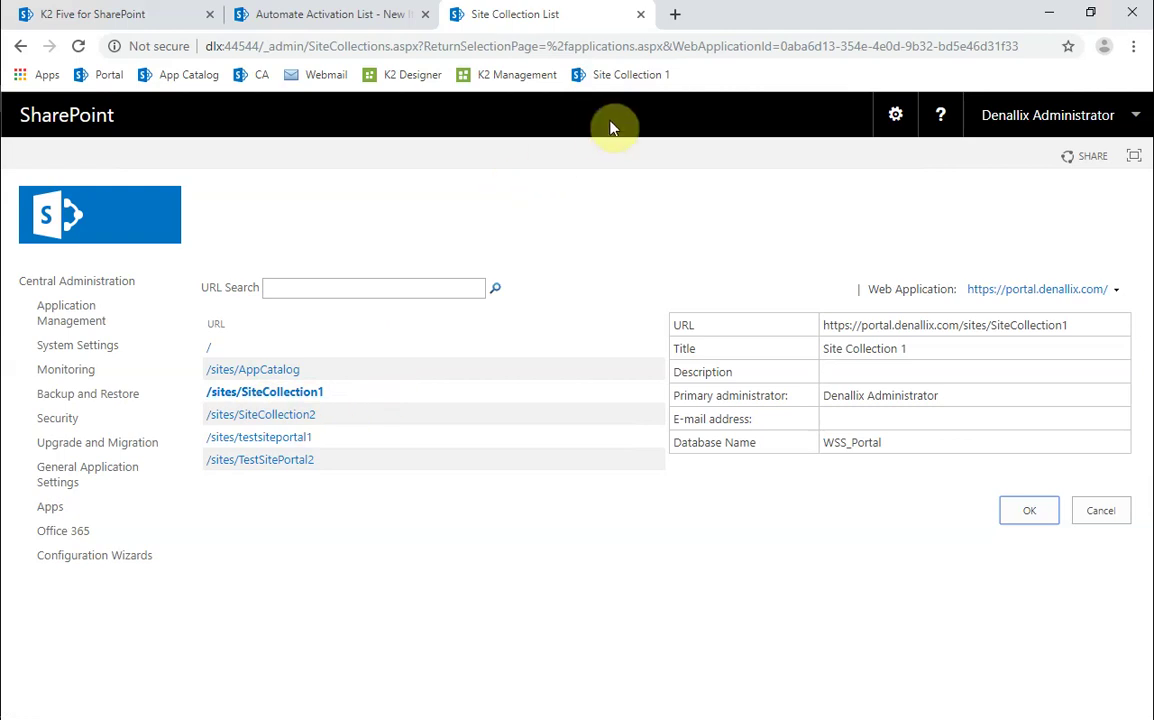
{"action": "triple_click", "coordinate": [872, 328]}
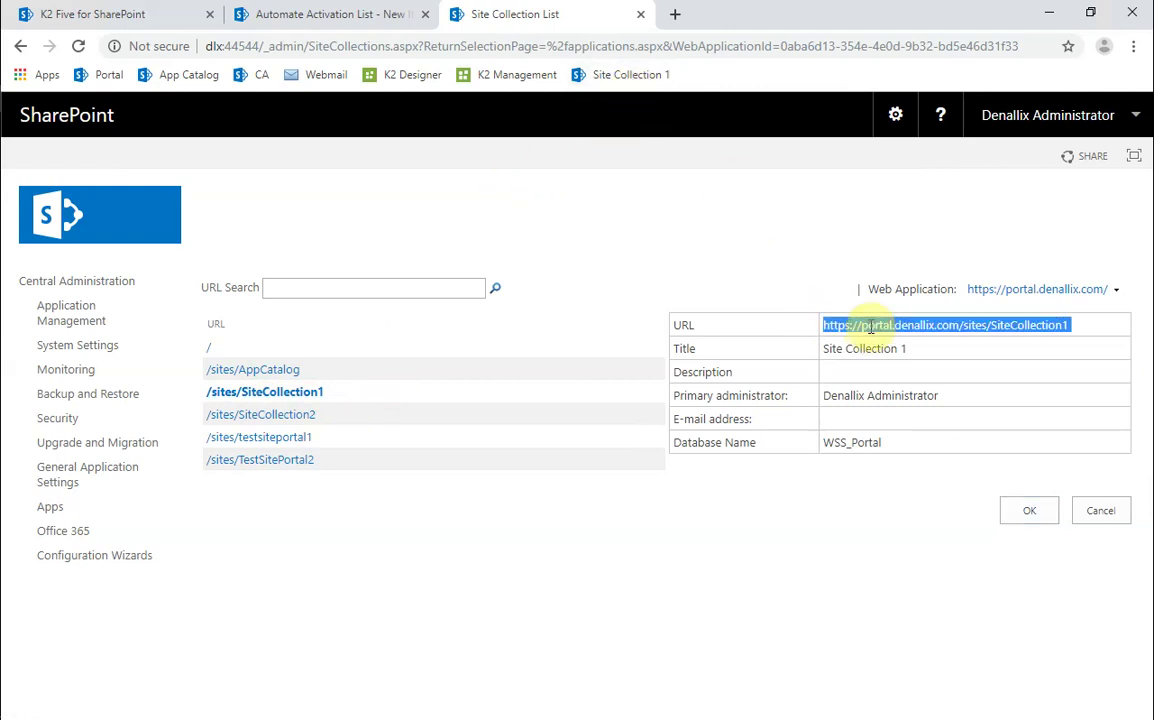
{"action": "right_click", "coordinate": [872, 328]}
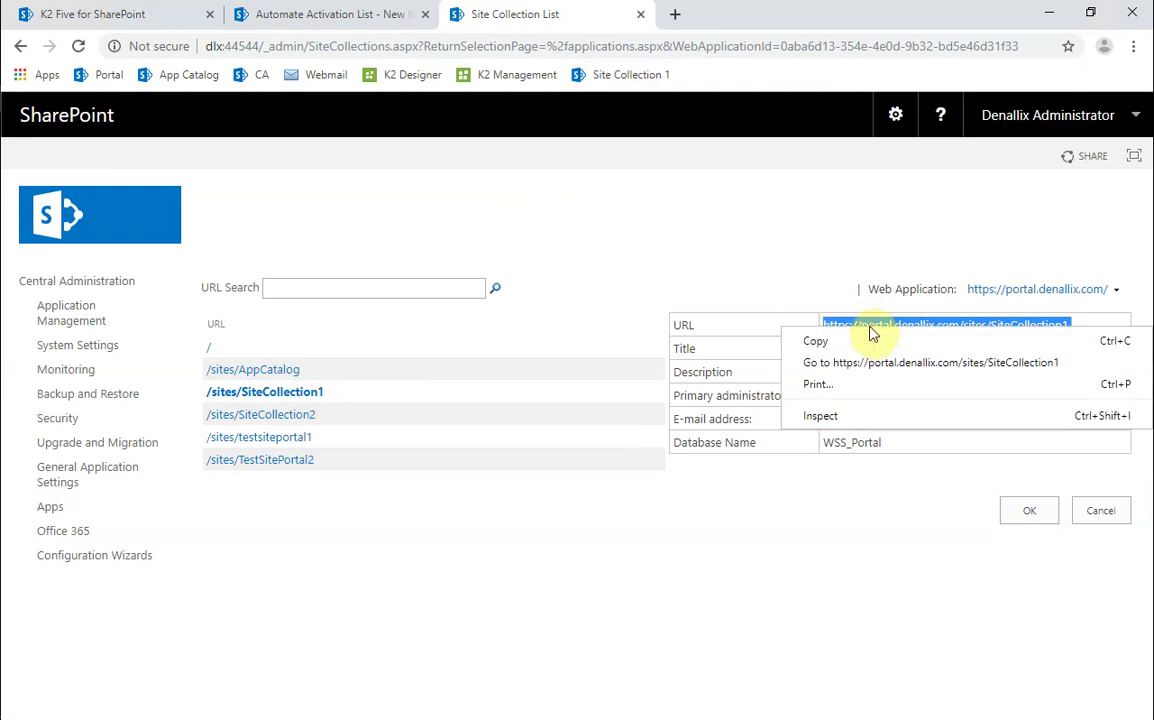
{"action": "left_click", "coordinate": [877, 346]}
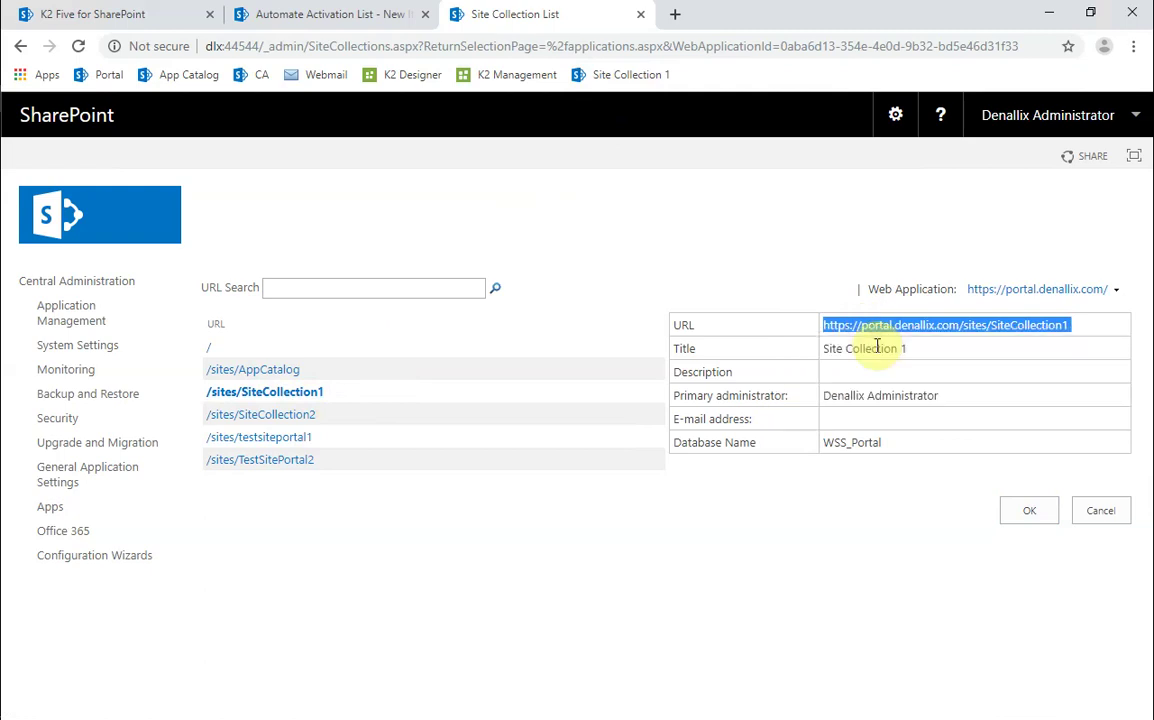
{"action": "left_click", "coordinate": [618, 80]}
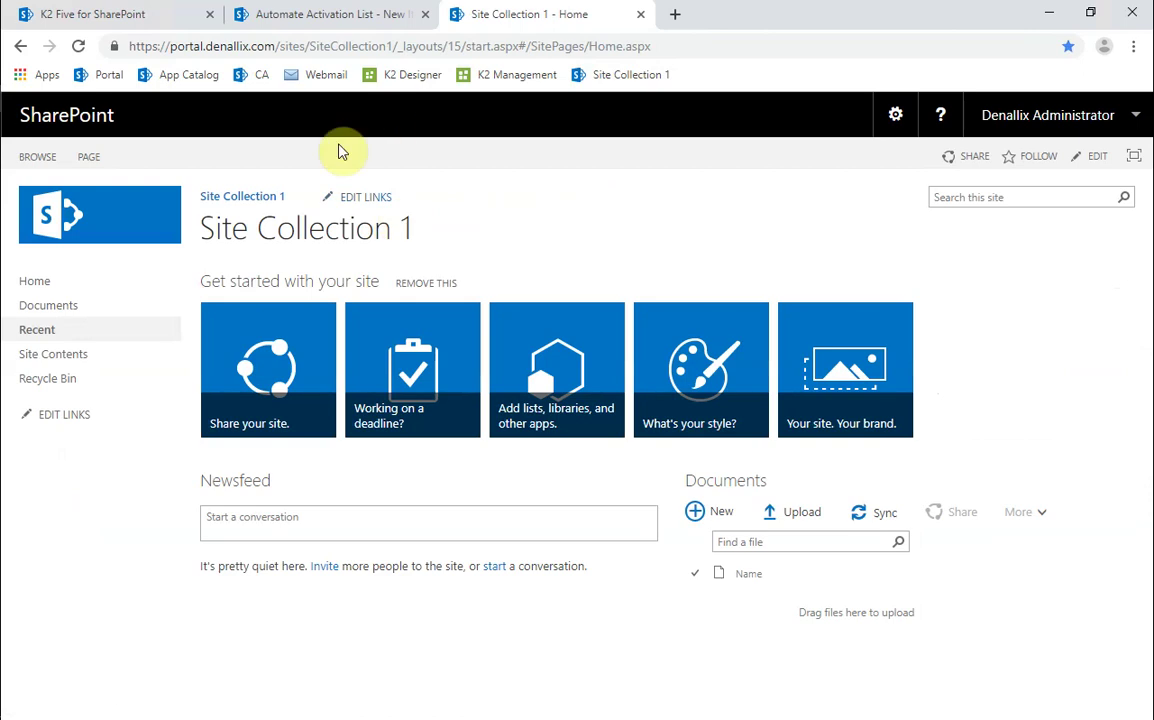
{"action": "left_click", "coordinate": [380, 46]}
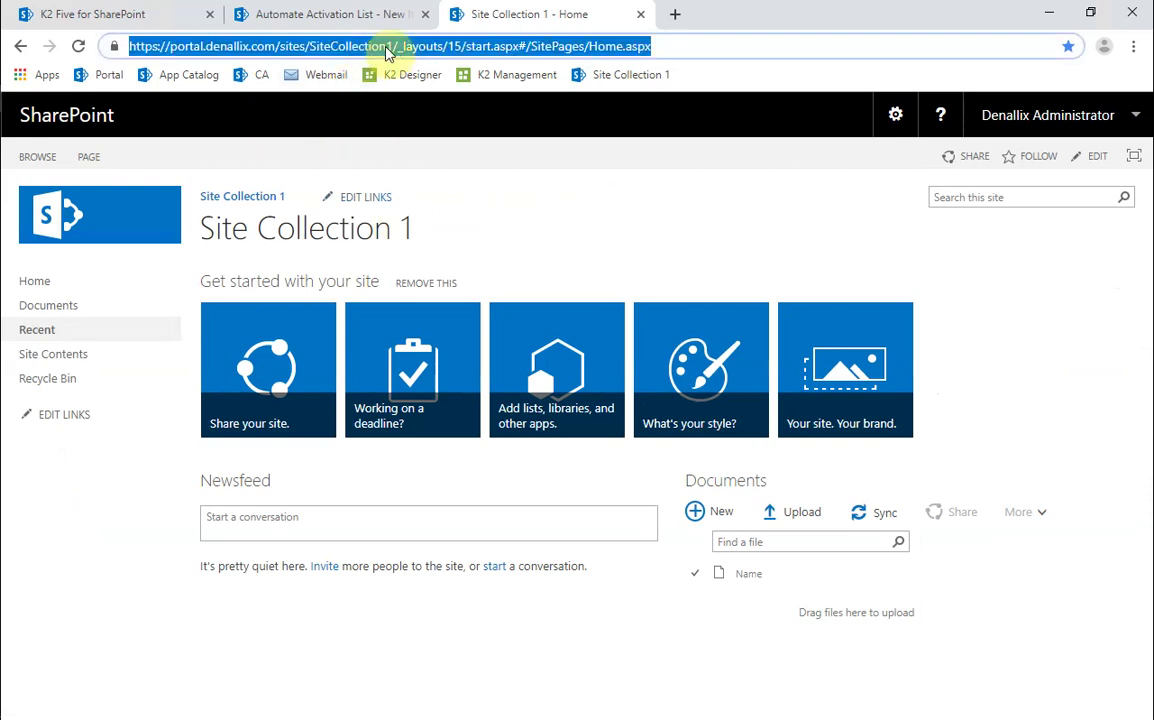
{"action": "left_click", "coordinate": [391, 46]}
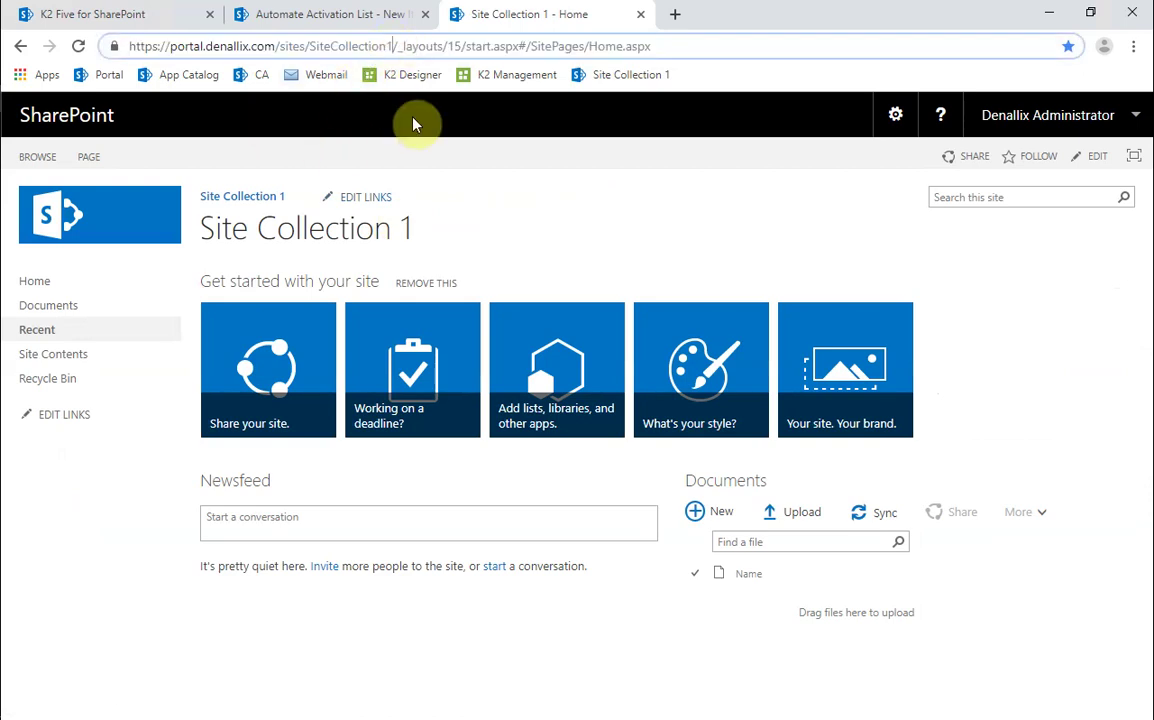
{"action": "key", "text": "shift+Home"}
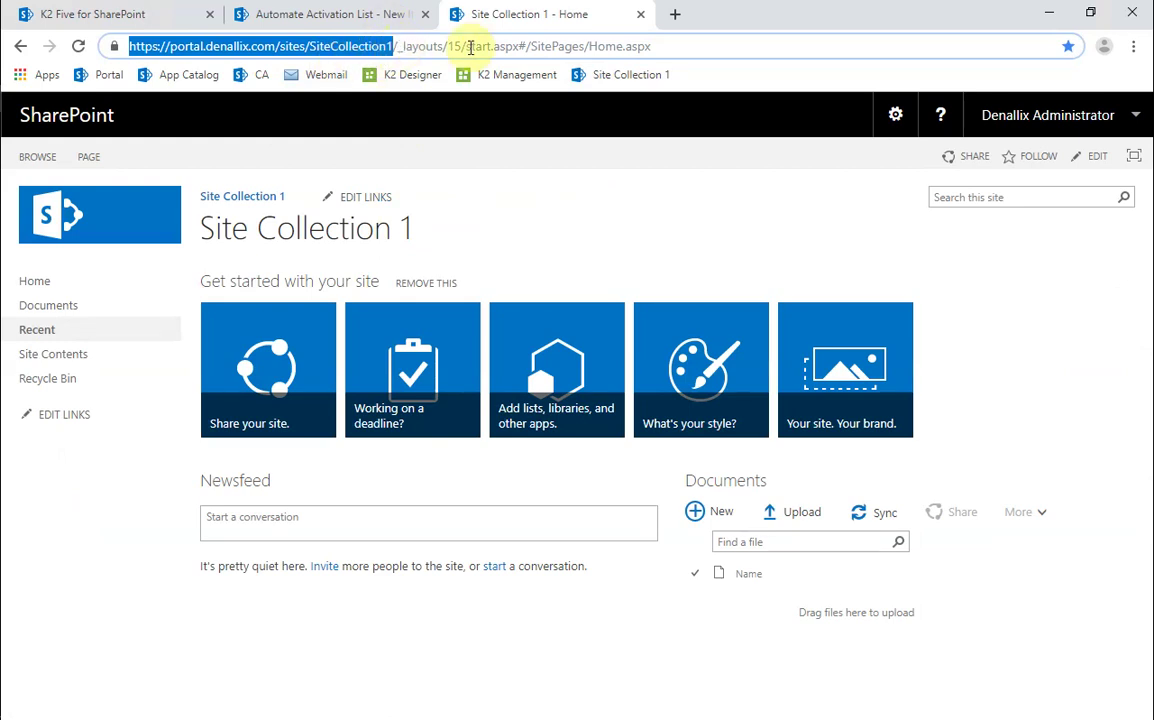
{"action": "right_click", "coordinate": [314, 46]}
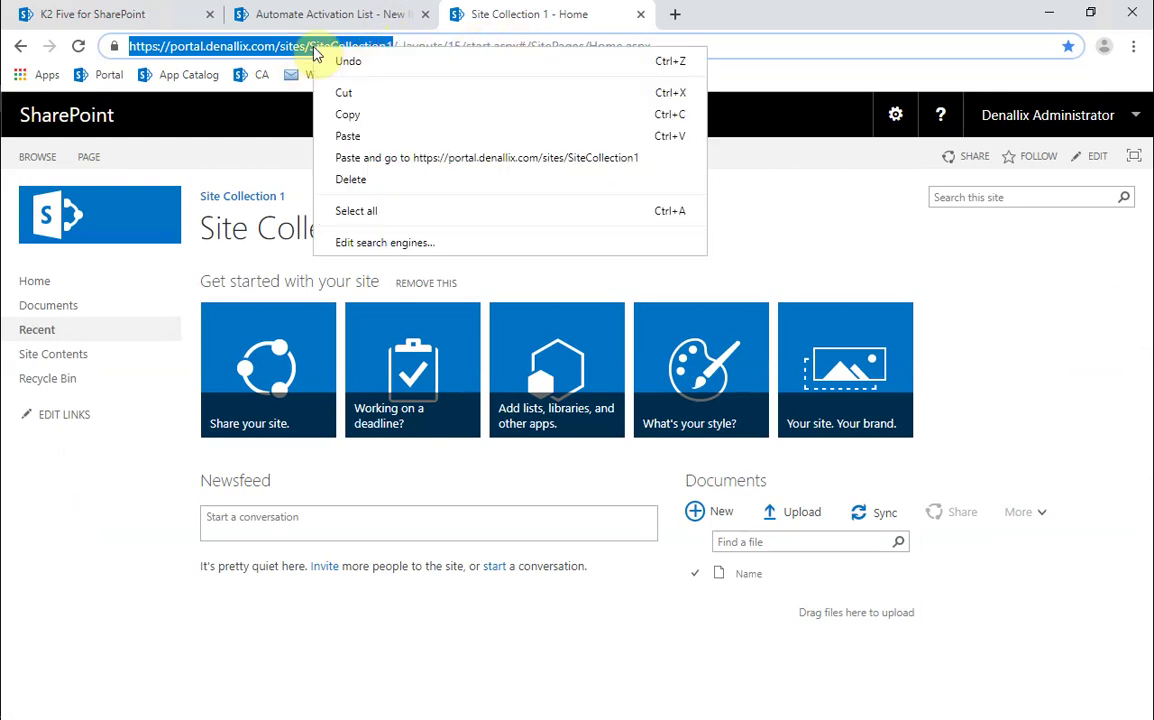
{"action": "left_click", "coordinate": [350, 112]}
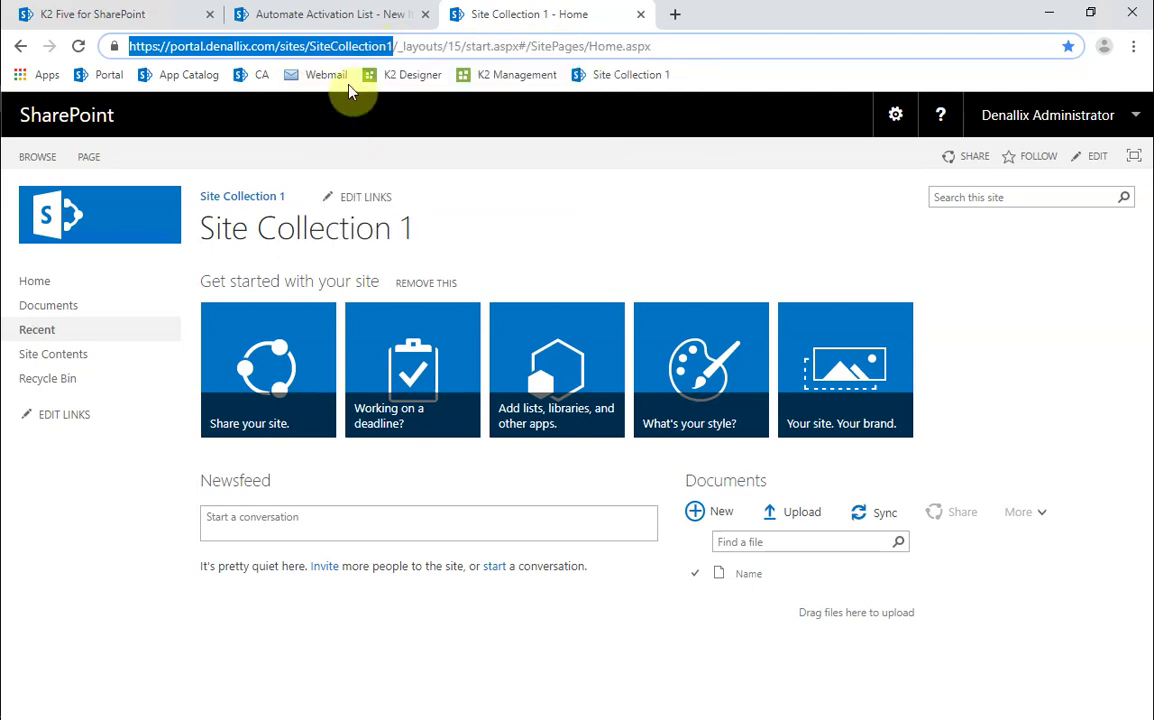
{"action": "left_click", "coordinate": [352, 20]}
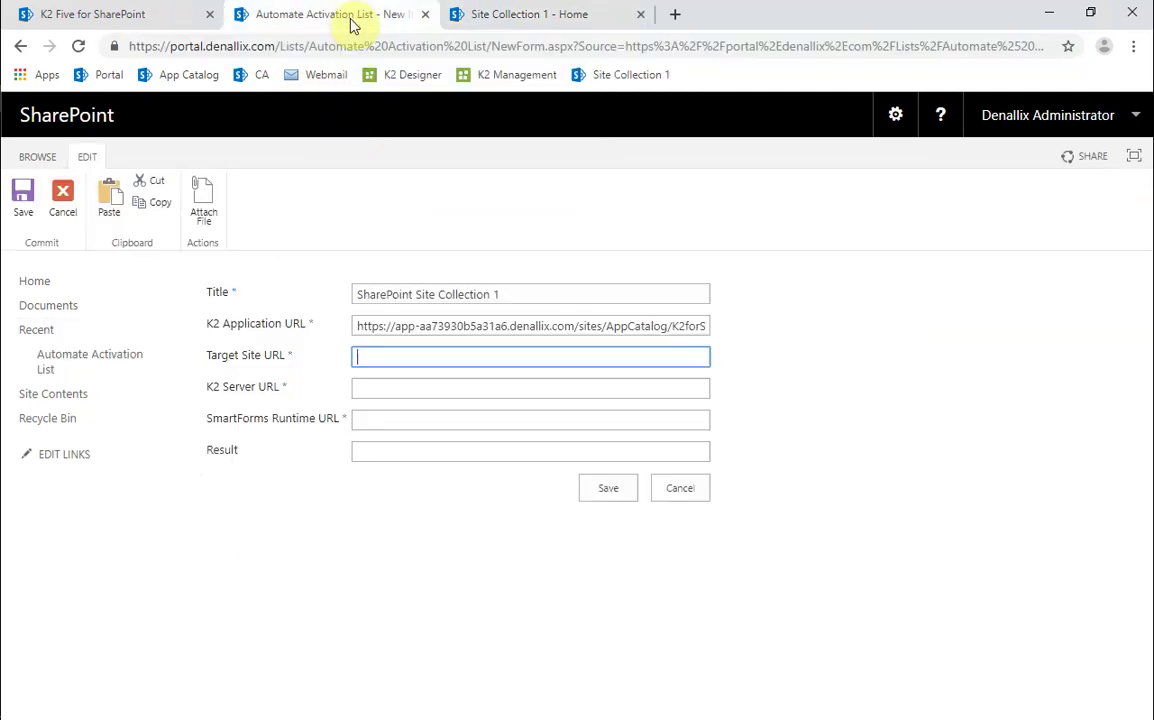
{"action": "right_click", "coordinate": [459, 357]}
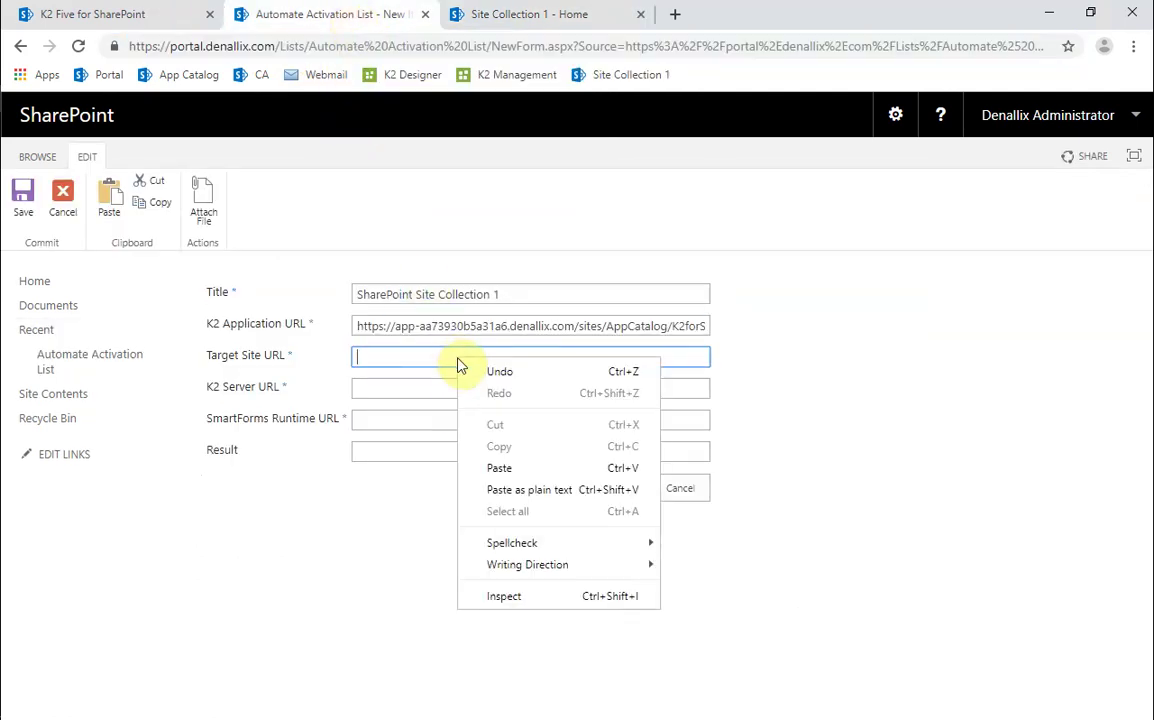
{"action": "left_click", "coordinate": [500, 468]}
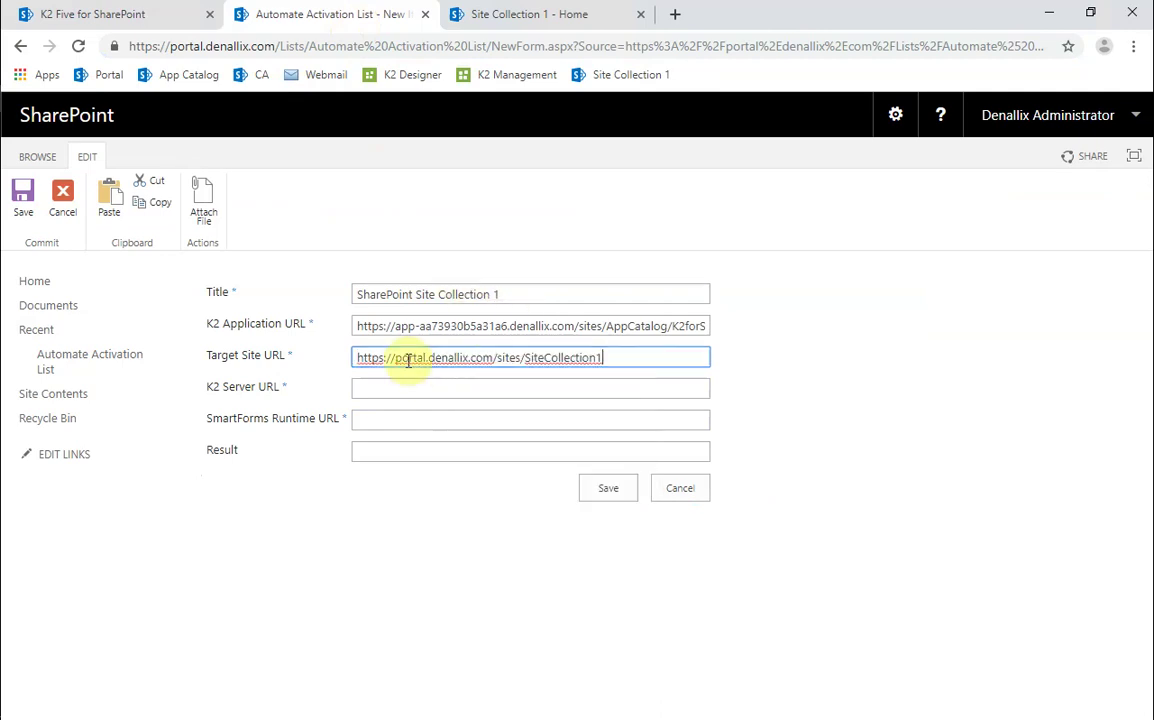
{"action": "left_click", "coordinate": [426, 389]}
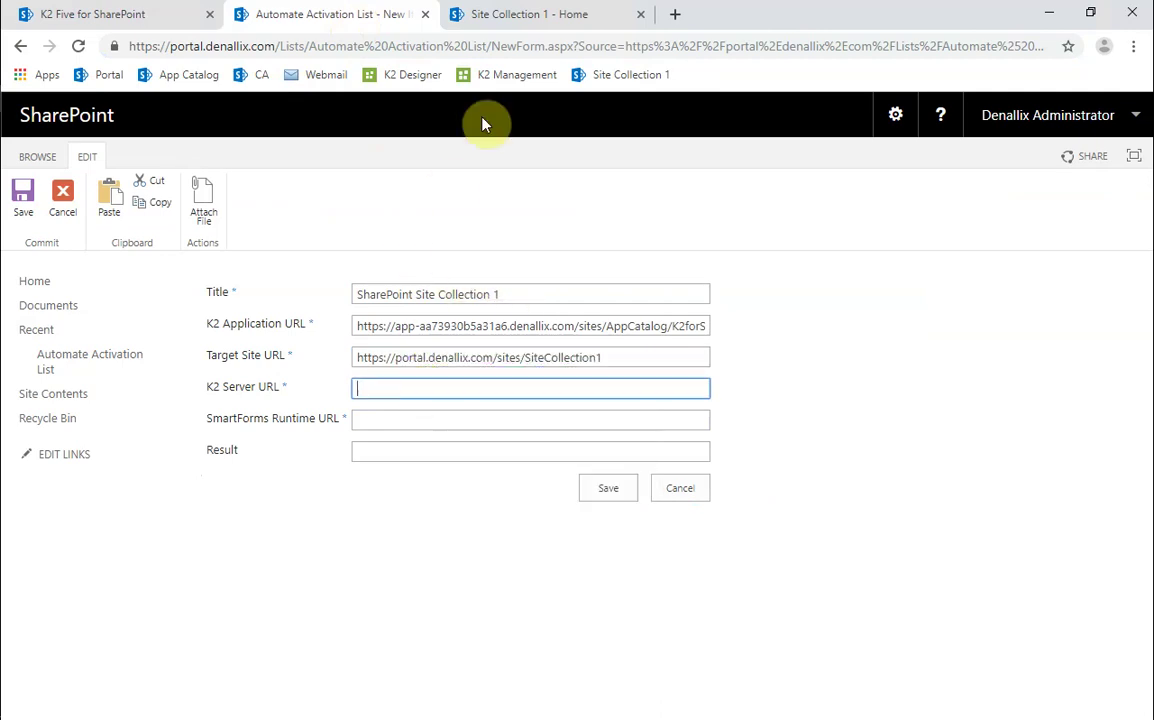
{"action": "middle_click", "coordinate": [414, 78]}
{"action": "left_click", "coordinate": [742, 16]}
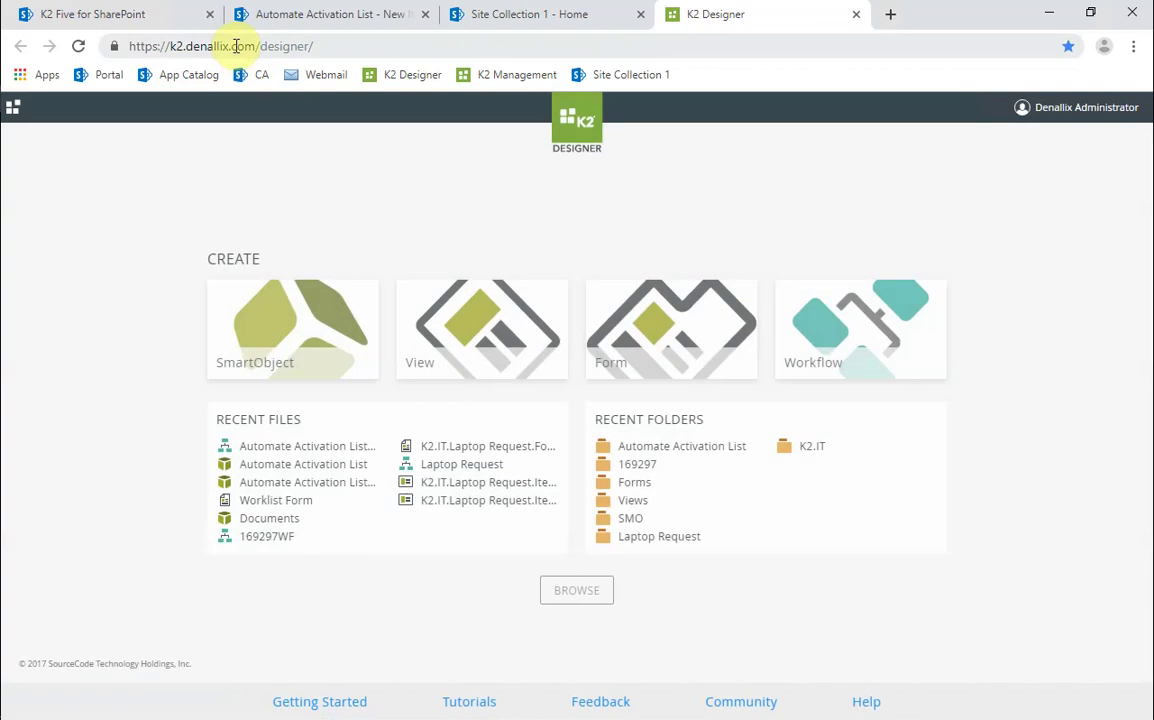
{"action": "left_click", "coordinate": [238, 48]}
{"action": "left_click", "coordinate": [256, 47]}
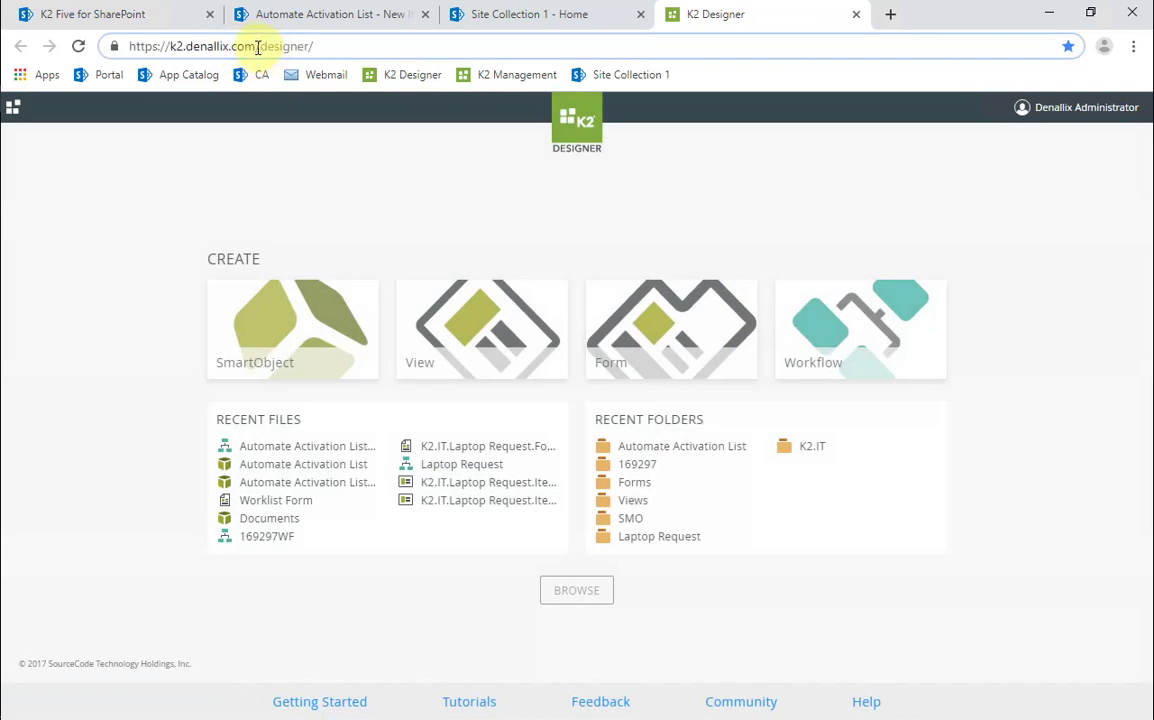
{"action": "left_click_drag", "start_coordinate": [257, 47], "coordinate": [116, 45]}
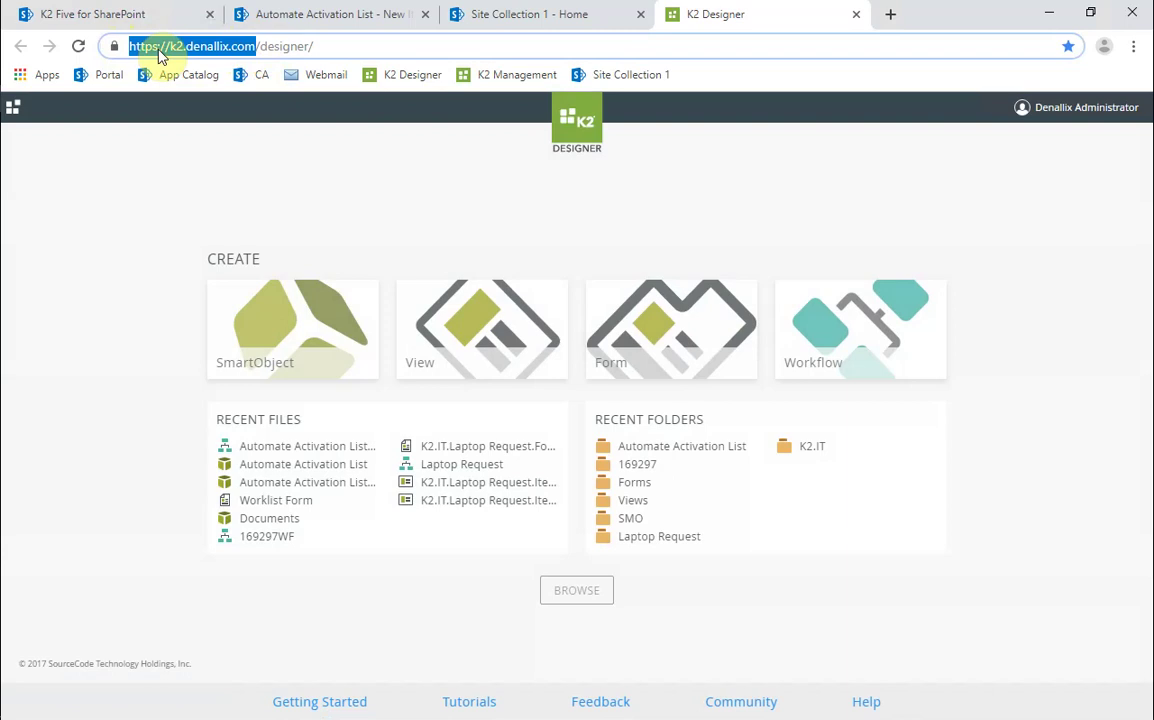
{"action": "right_click", "coordinate": [159, 51]}
{"action": "left_click", "coordinate": [193, 118]}
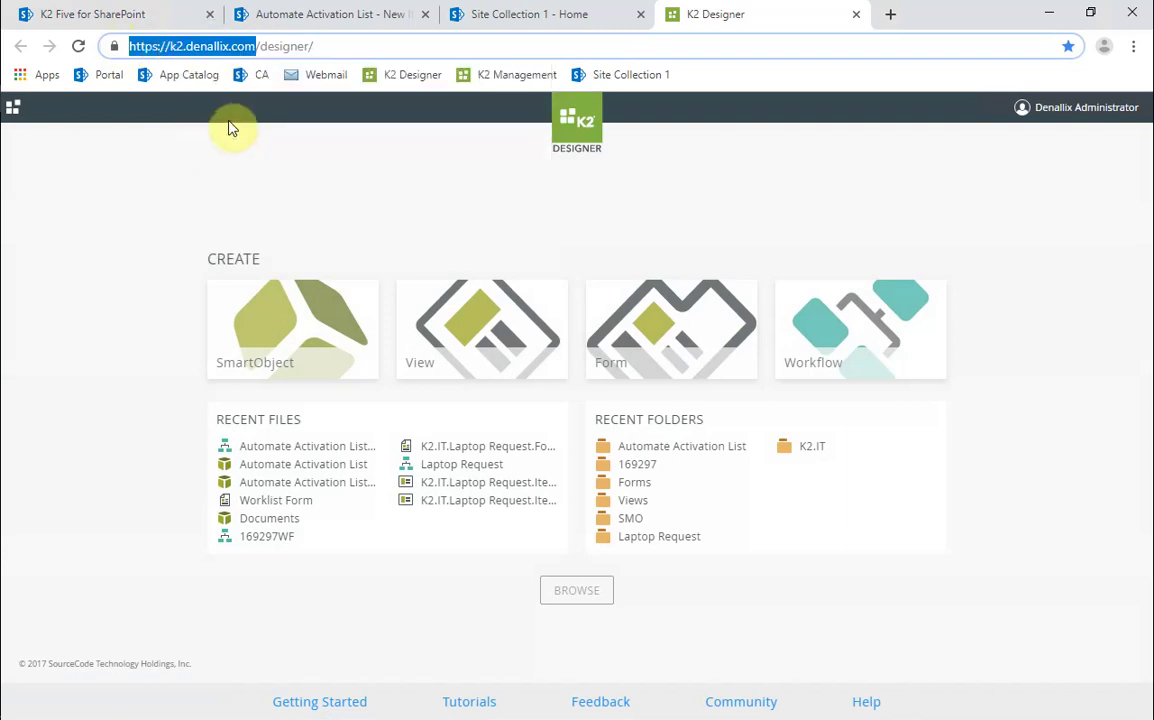
{"action": "left_click", "coordinate": [380, 18]}
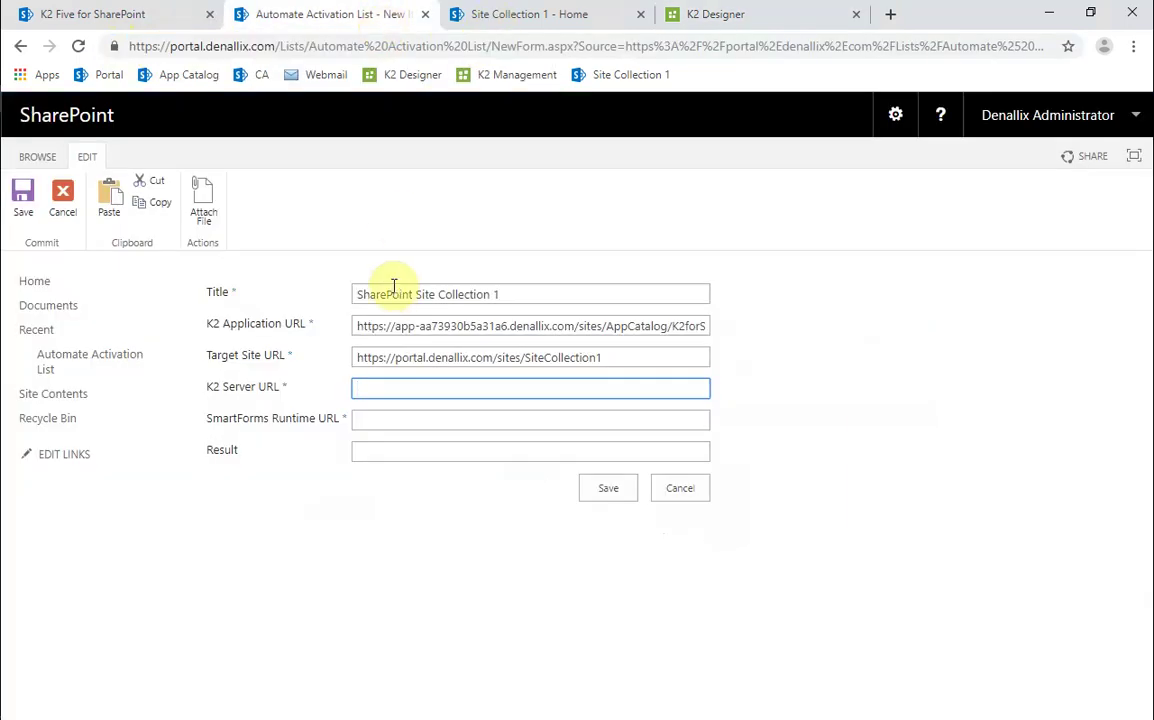
{"action": "right_click", "coordinate": [413, 394]}
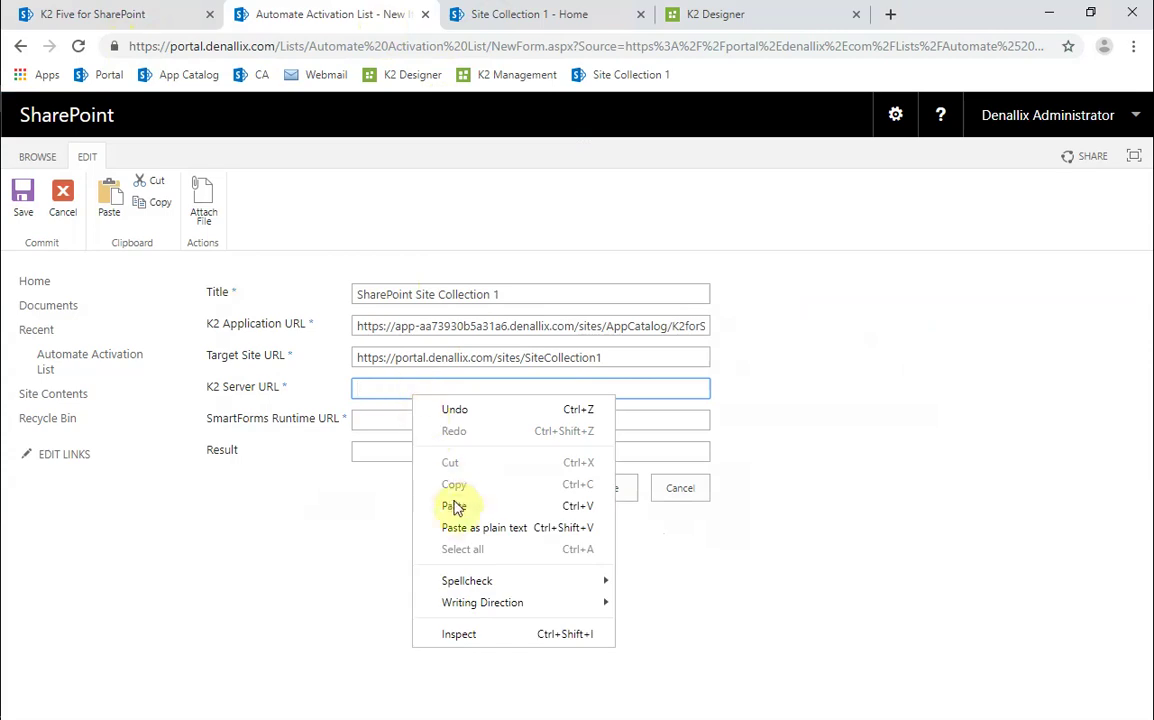
{"action": "left_click", "coordinate": [423, 503]}
{"action": "left_click", "coordinate": [417, 422]}
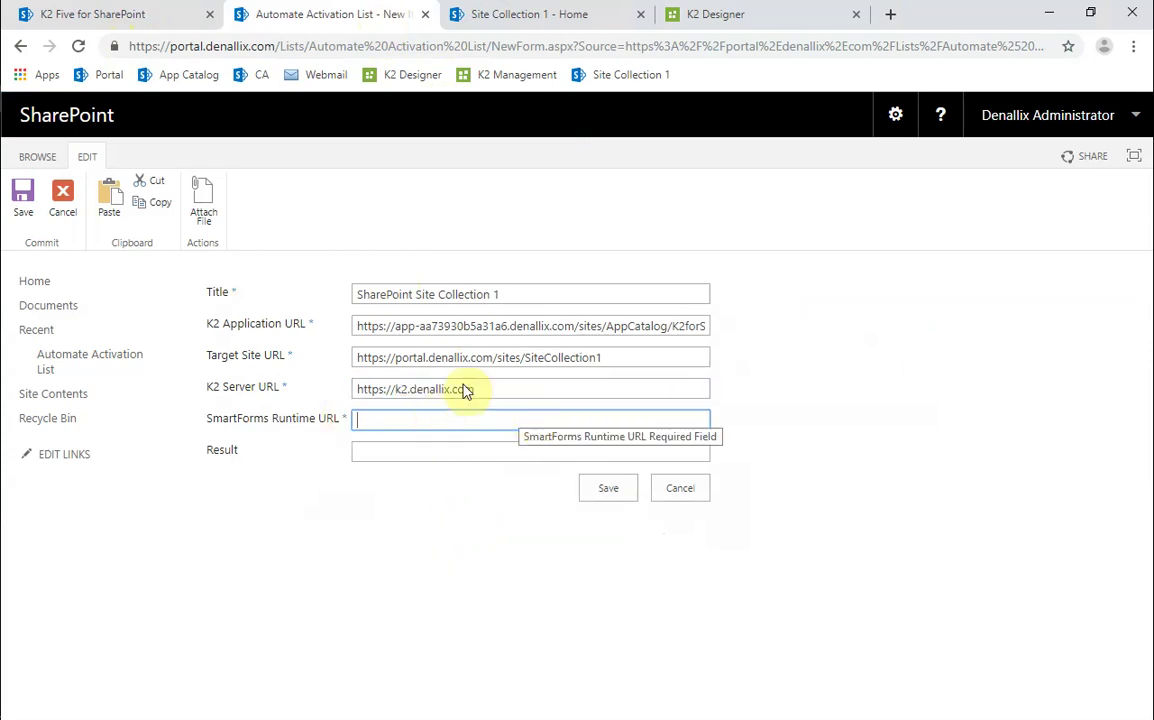
In K2 Management, select SmartForms Runtime SSL URL on page 2 of the Development environment's variables.
{"action": "middle_click", "coordinate": [512, 78]}
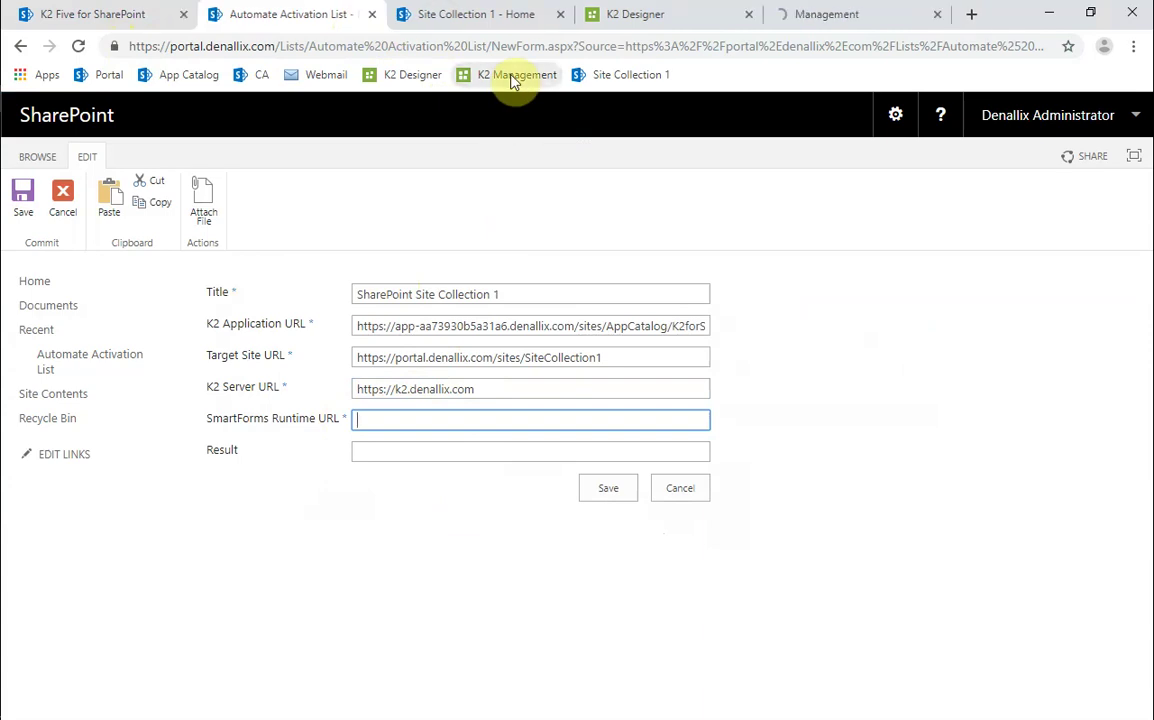
{"action": "left_click", "coordinate": [810, 26]}
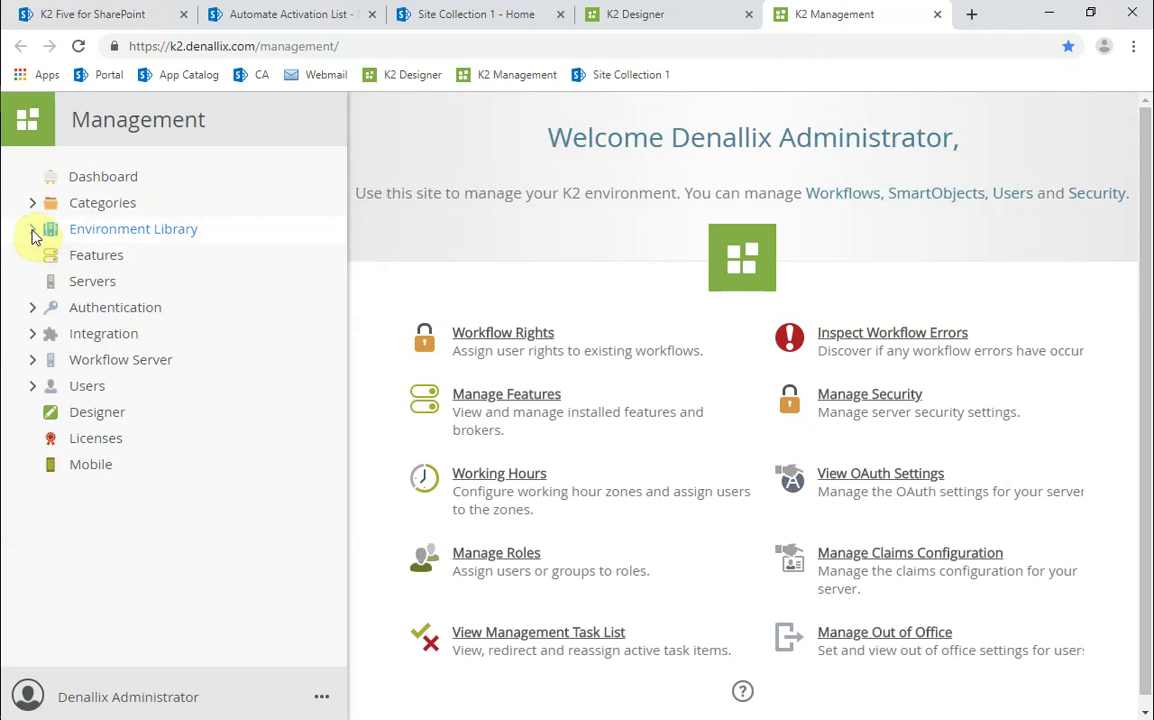
{"action": "left_click", "coordinate": [33, 232]}
{"action": "left_click", "coordinate": [78, 257]}
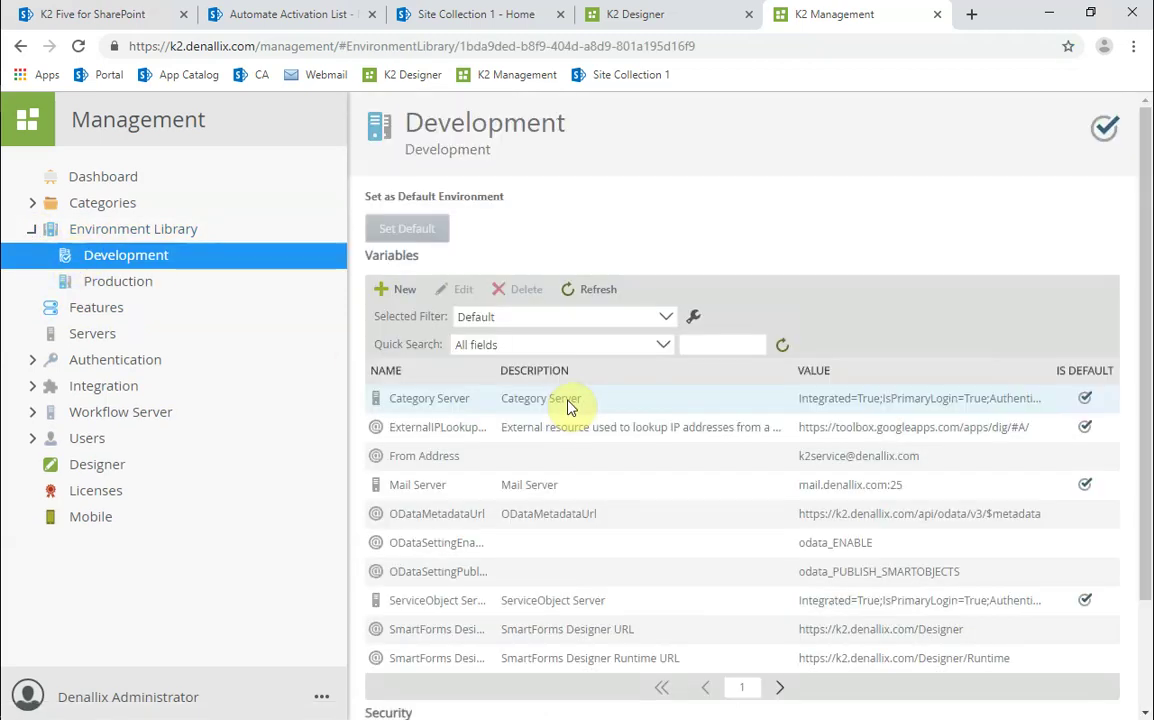
{"action": "left_click", "coordinate": [605, 660]}
{"action": "left_click", "coordinate": [778, 688]}
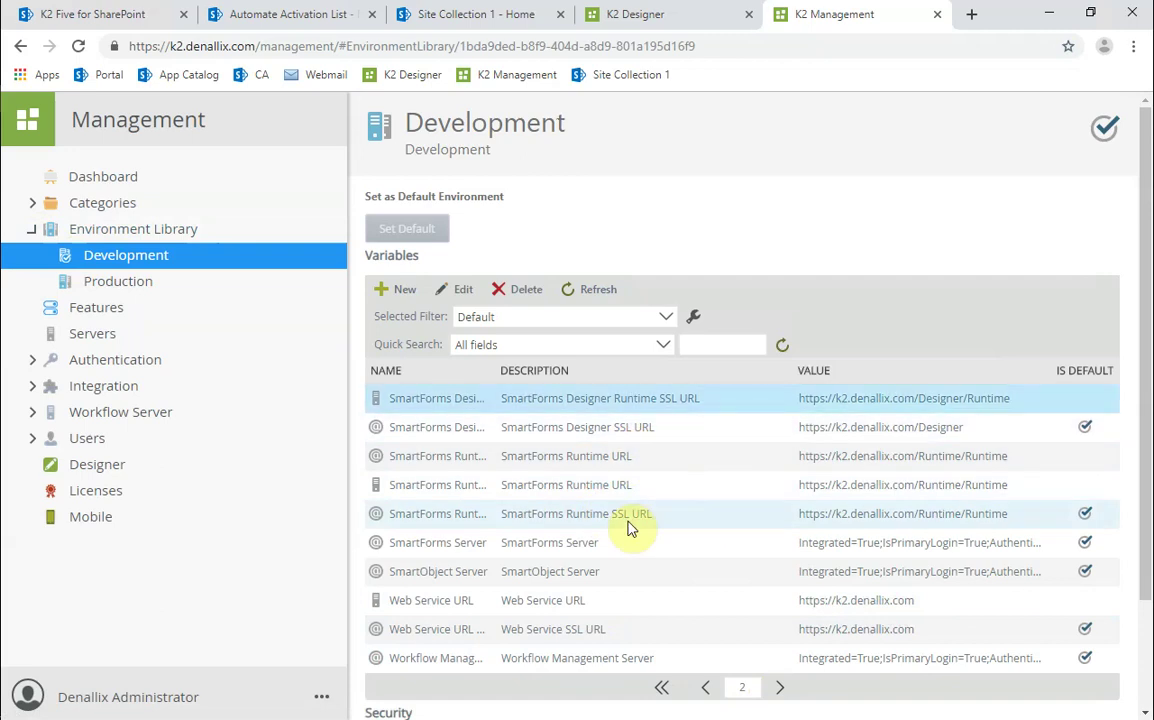
{"action": "left_click", "coordinate": [628, 522]}
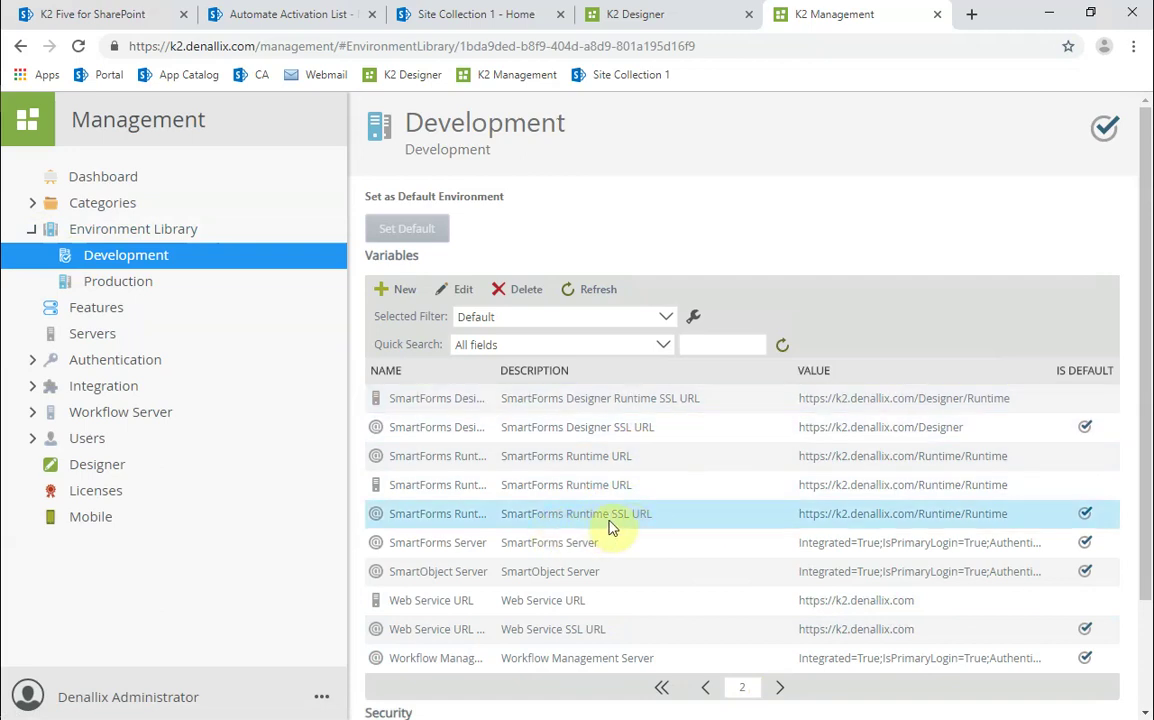
{"action": "left_click", "coordinate": [460, 292]}
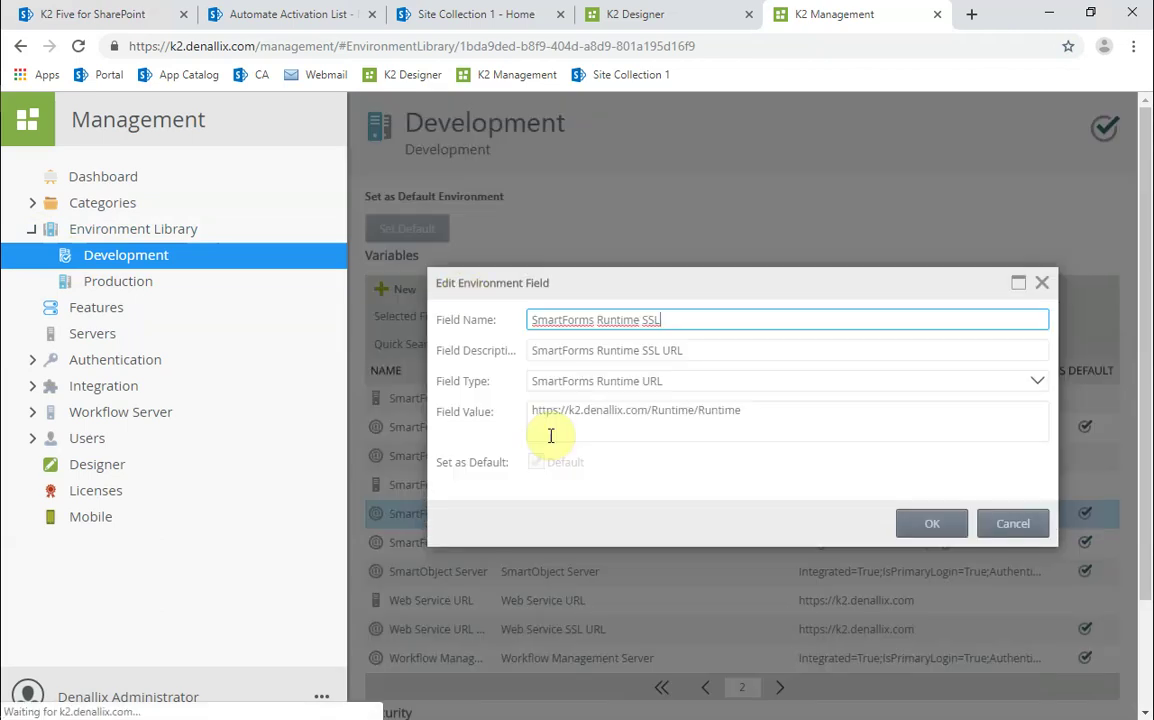
{"action": "left_click_drag", "start_coordinate": [773, 419], "coordinate": [528, 441]}
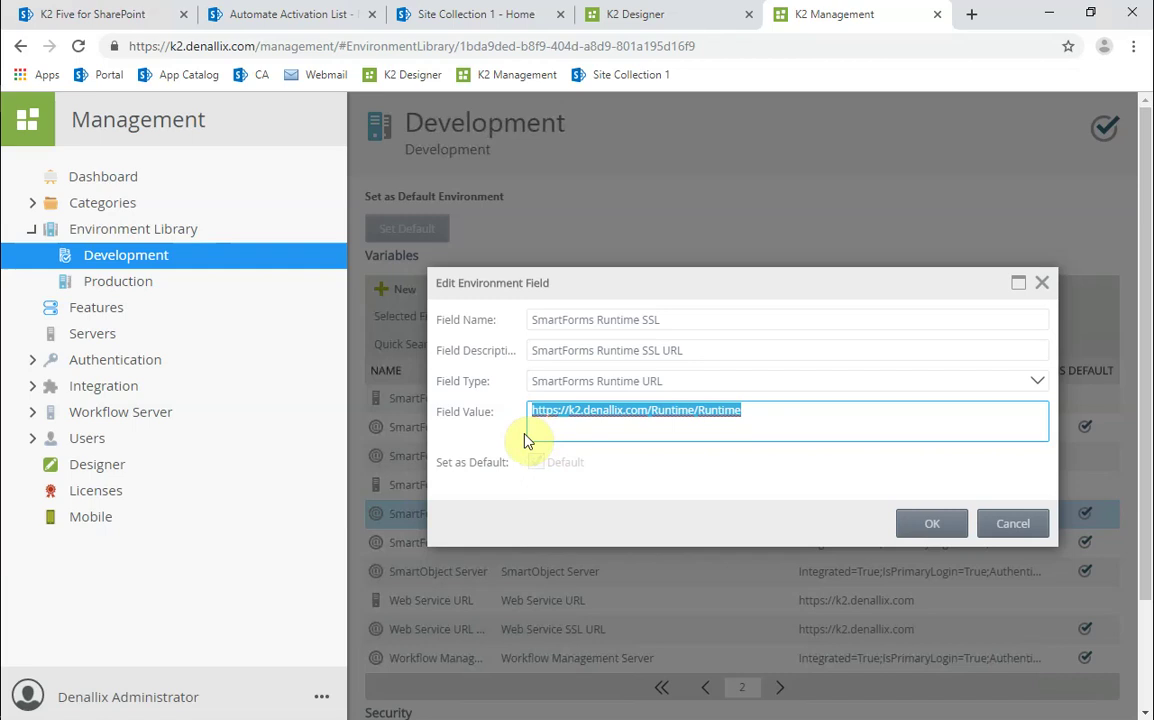
{"action": "right_click", "coordinate": [575, 418]}
{"action": "left_click", "coordinate": [614, 450]}
{"action": "left_click", "coordinate": [297, 17]}
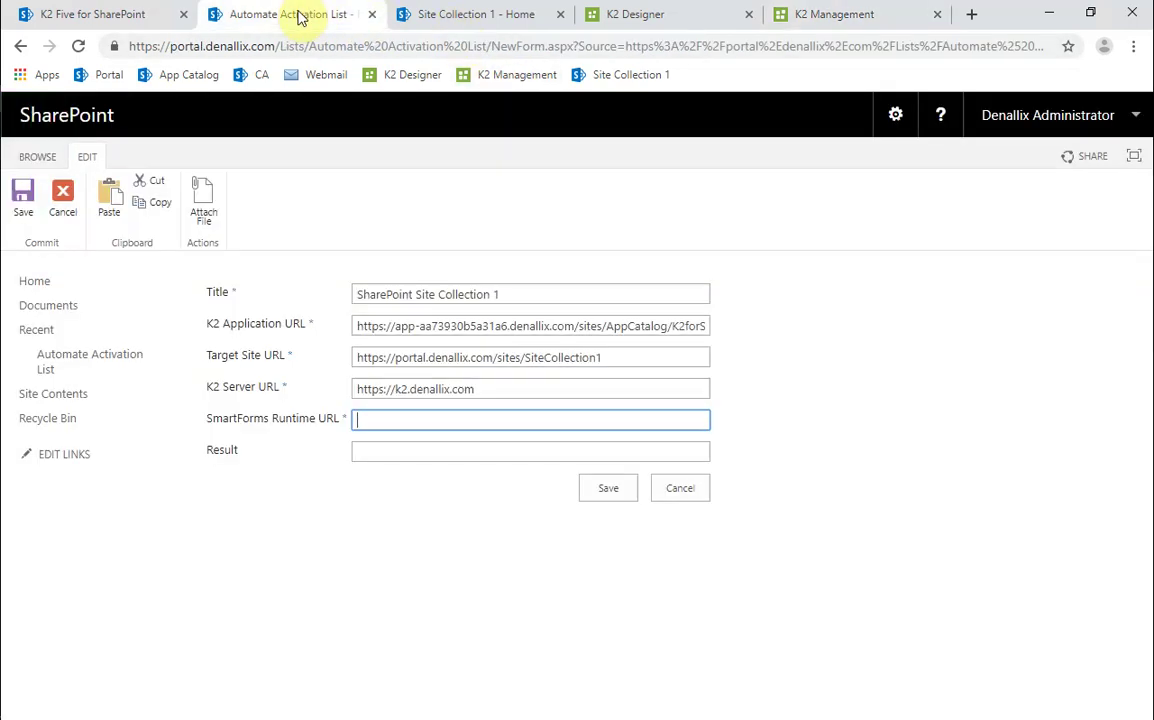
{"action": "right_click", "coordinate": [399, 420]}
{"action": "left_click", "coordinate": [432, 534]}
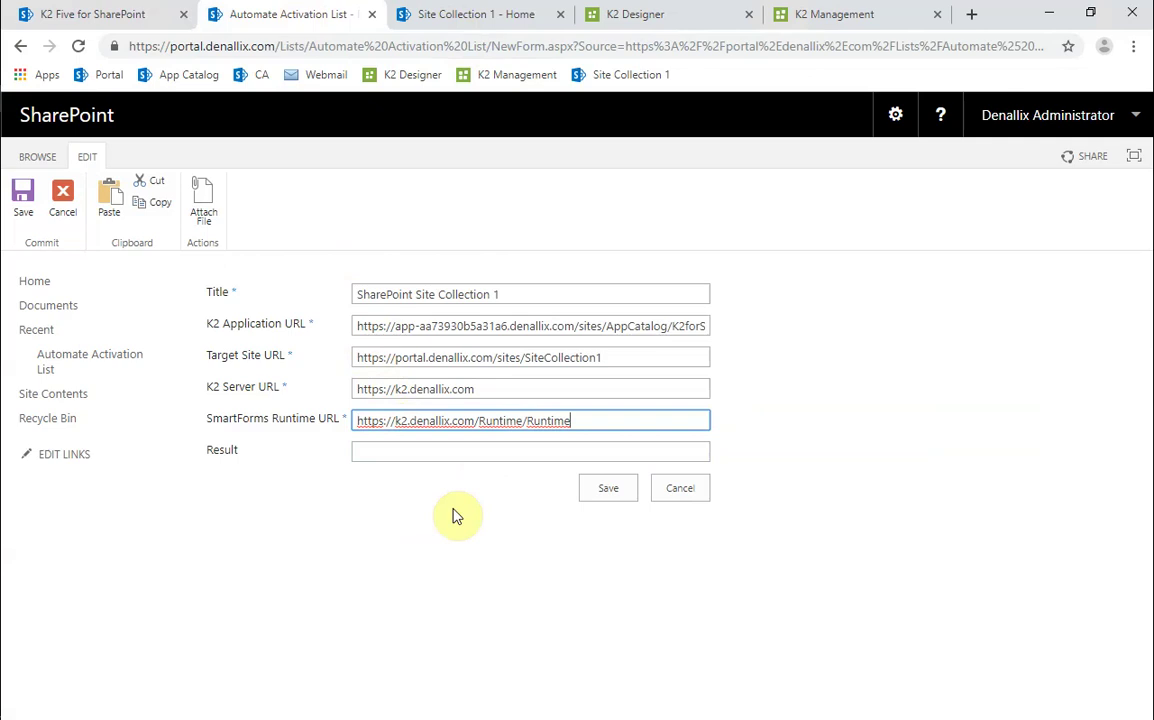
{"action": "left_click", "coordinate": [453, 455]}
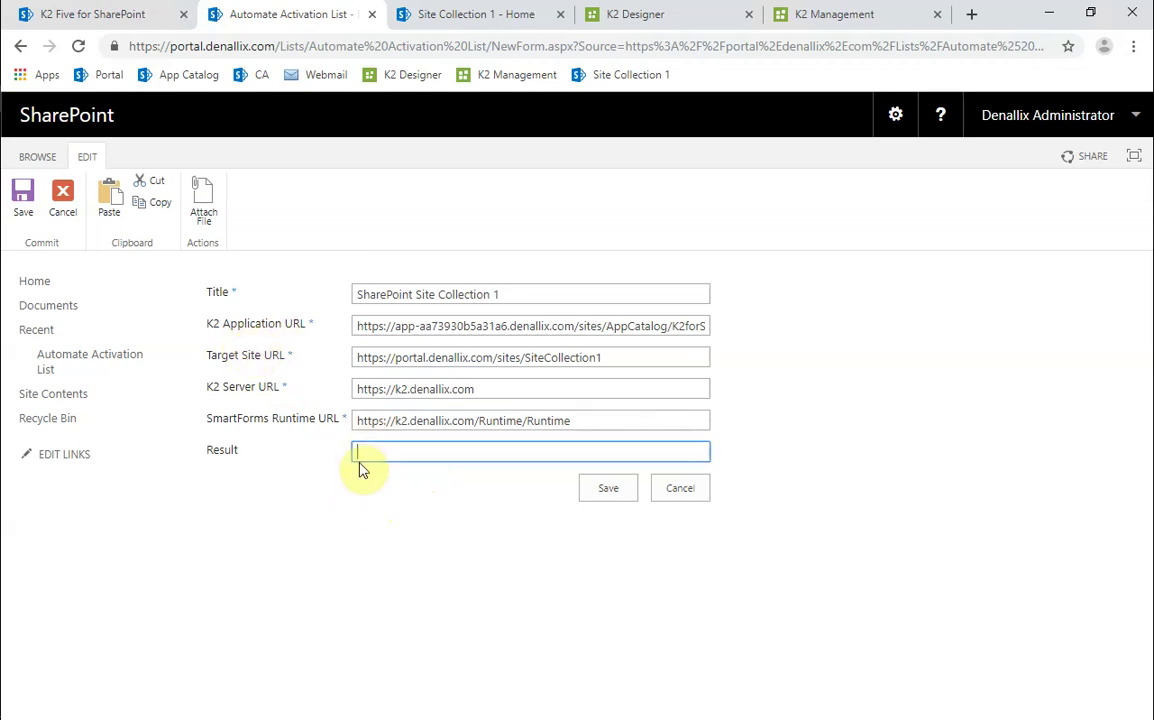
{"action": "left_click", "coordinate": [612, 490]}
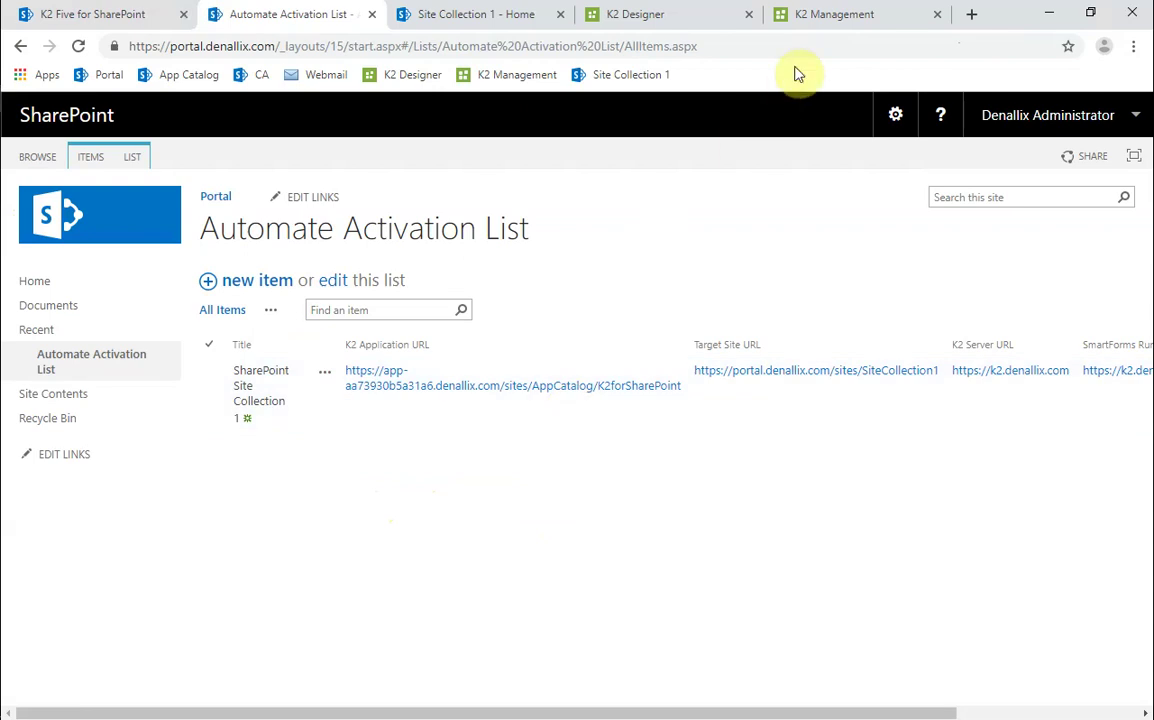
Cancel the variable edit and refresh Automate Activation List Workflow's instances until none remain.
{"action": "left_click", "coordinate": [824, 16]}
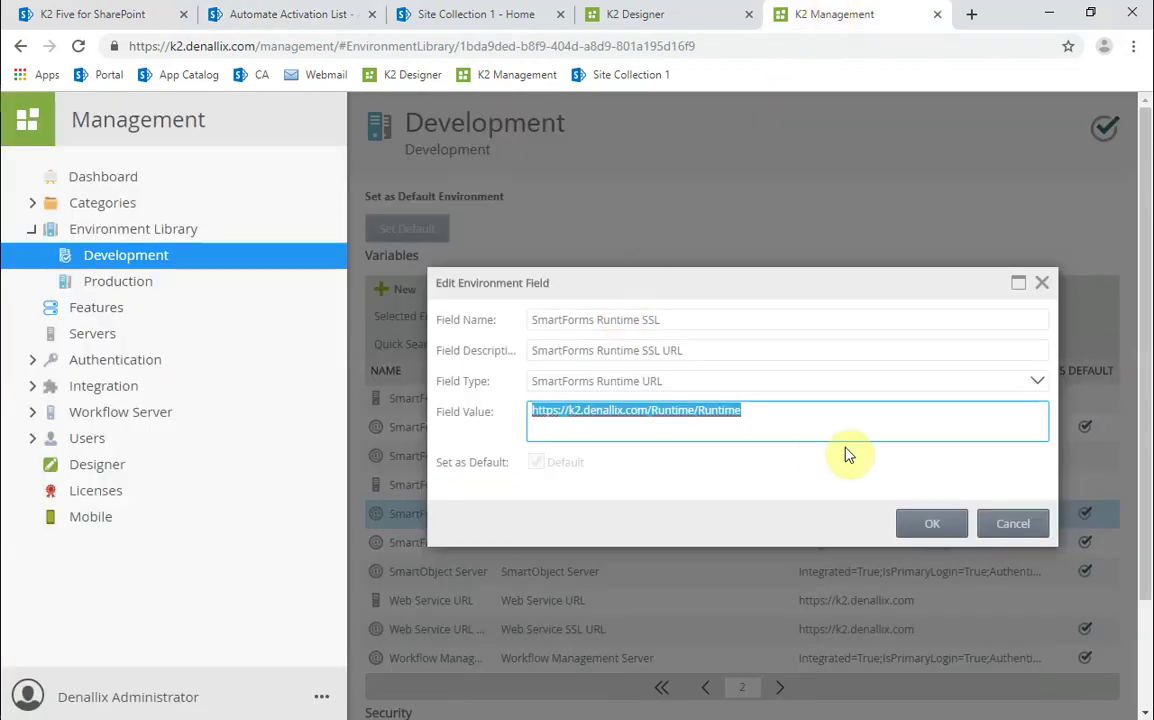
{"action": "left_click", "coordinate": [1012, 524]}
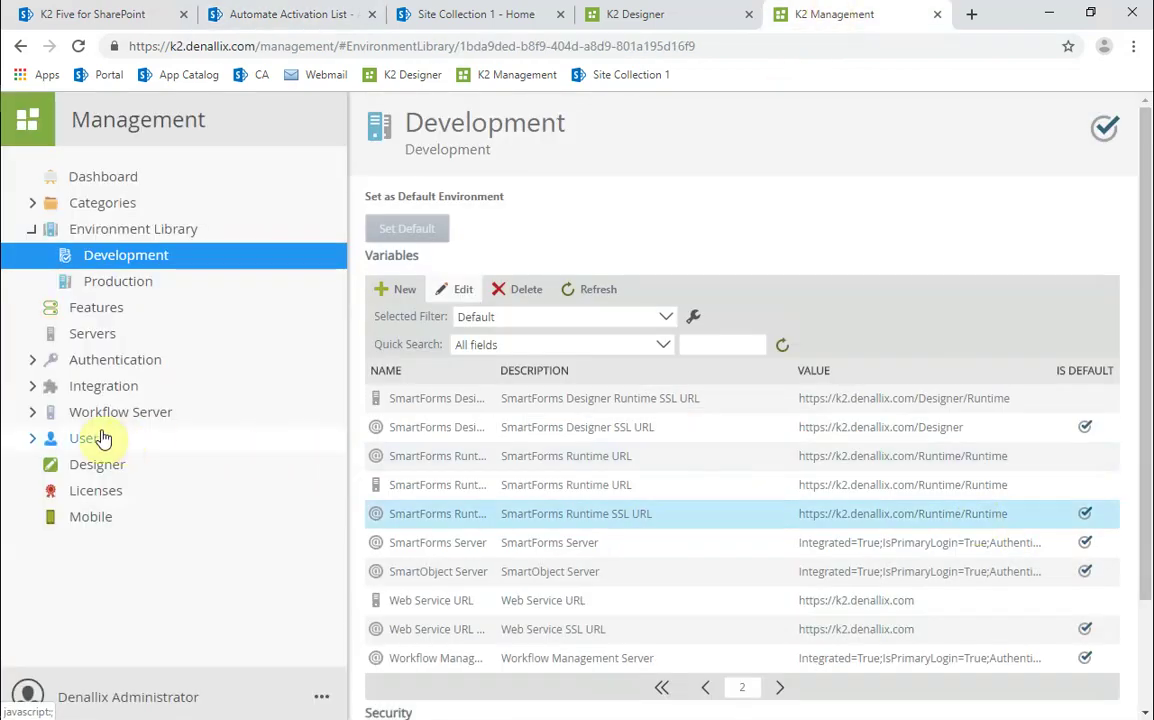
{"action": "left_click", "coordinate": [32, 412]}
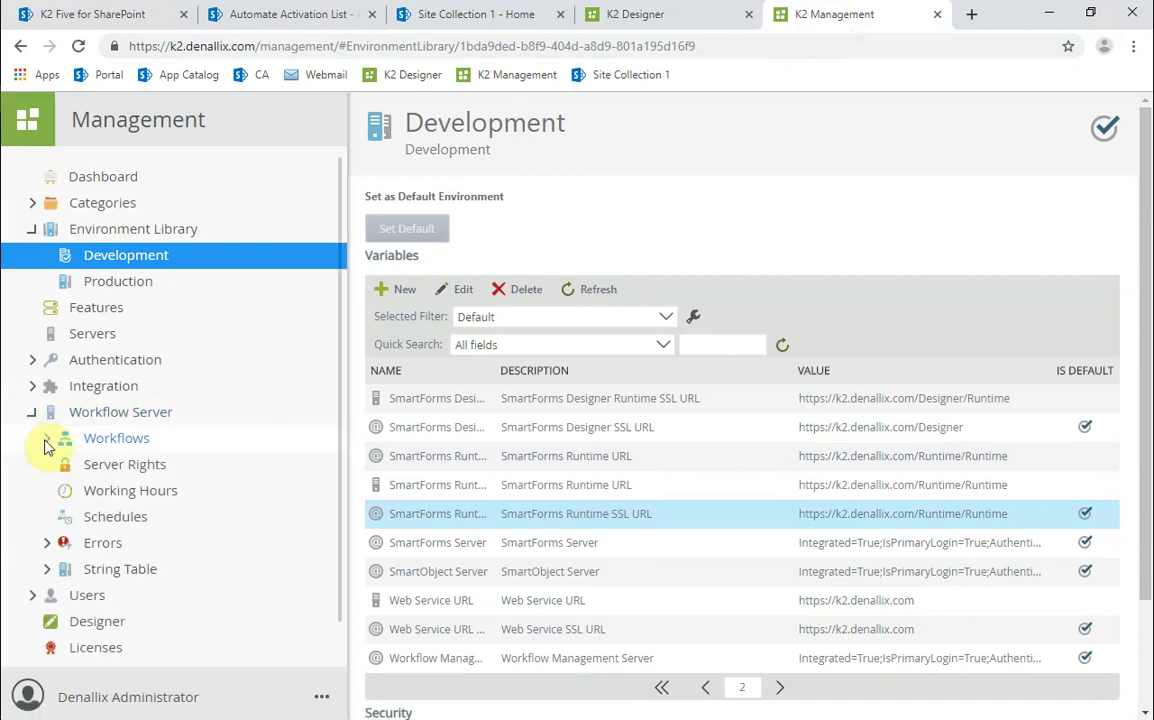
{"action": "left_click", "coordinate": [46, 440]}
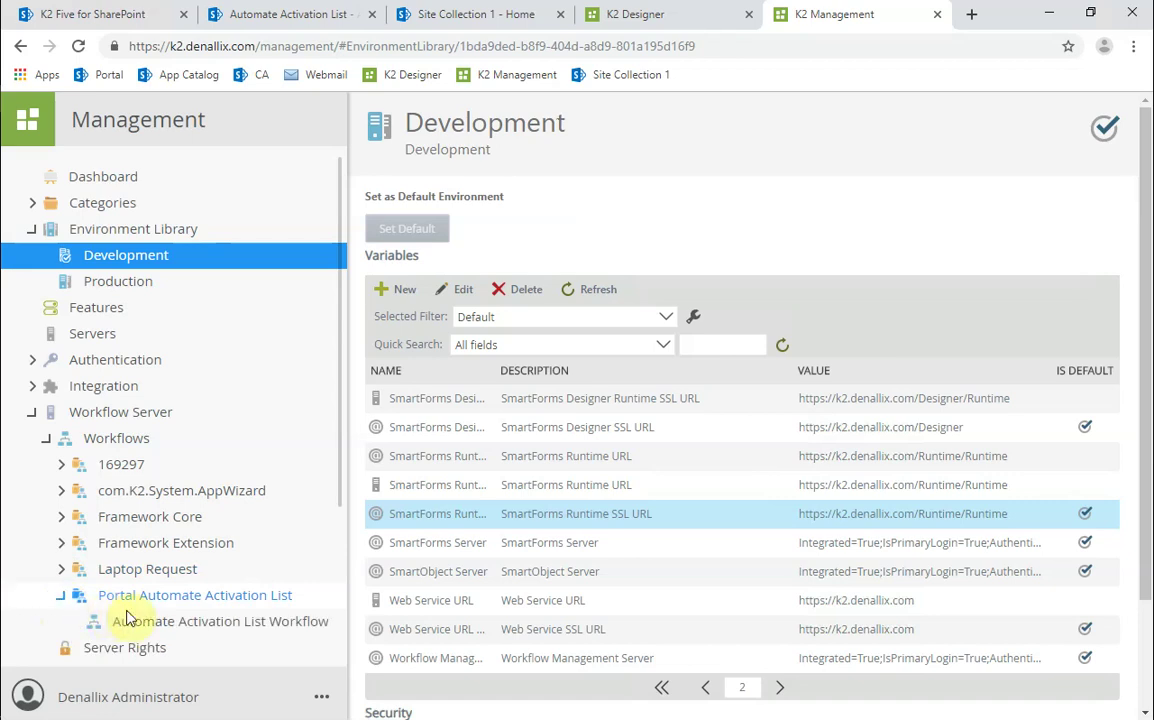
{"action": "left_click", "coordinate": [182, 622]}
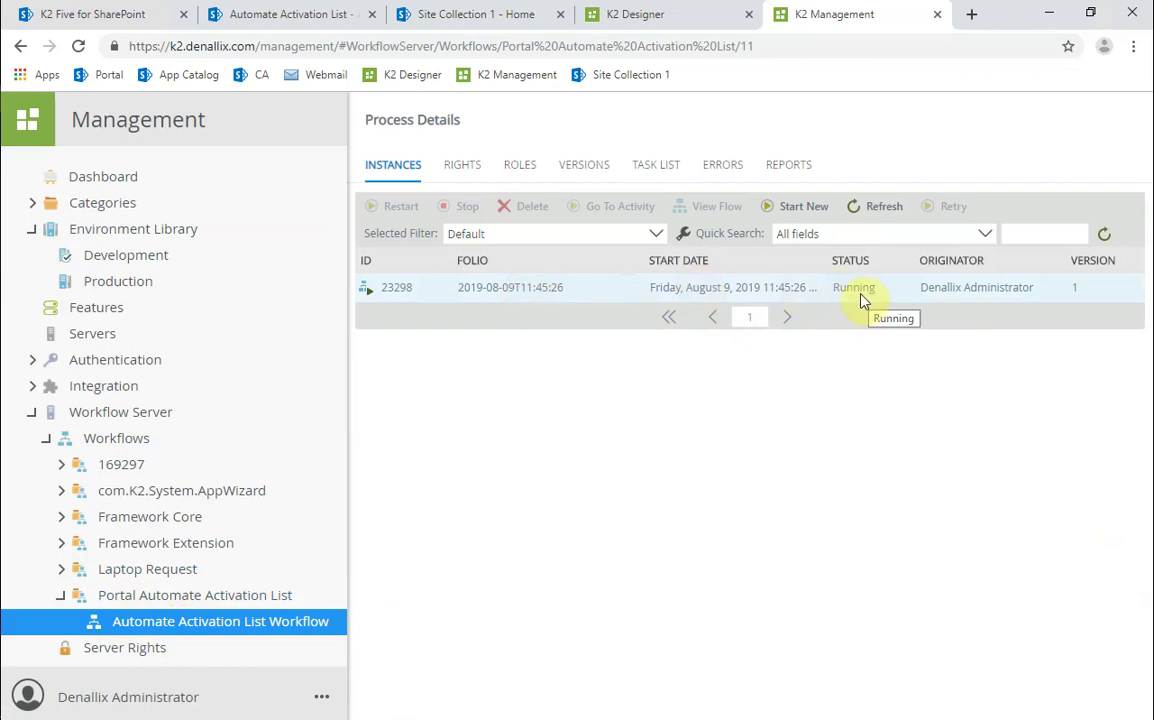
{"action": "left_click", "coordinate": [875, 205]}
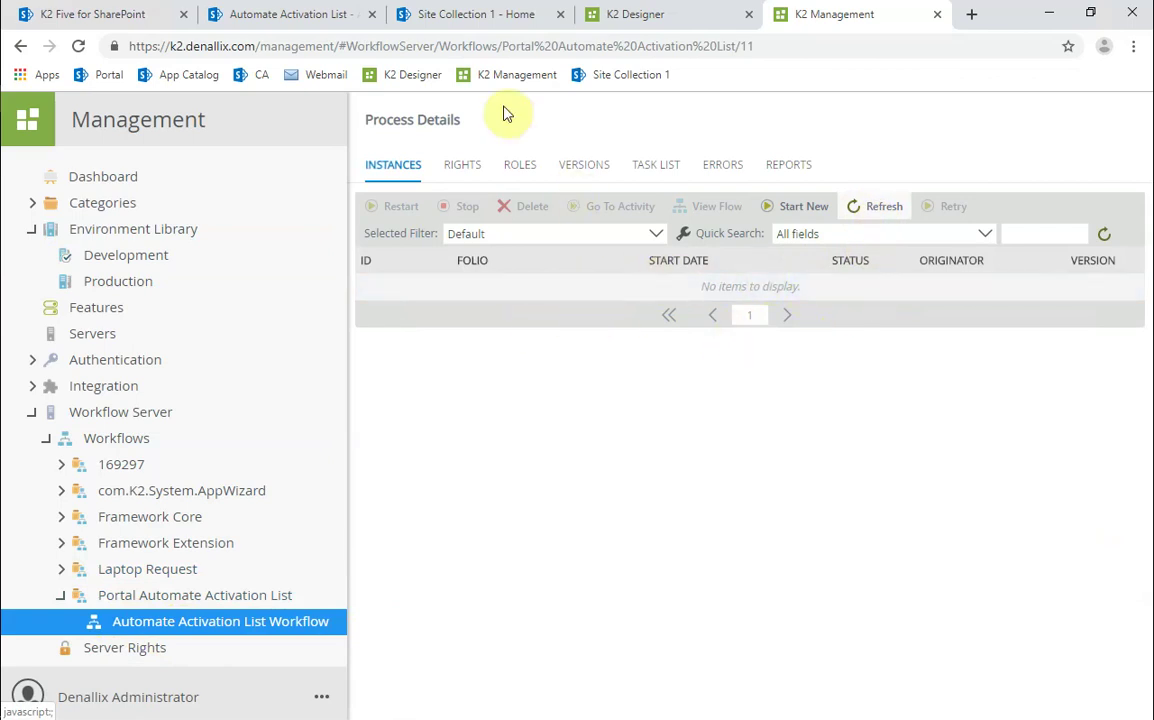
Reload the list to confirm the item's Result reads Success, then open Site Collection 1's Site Contents.
{"action": "left_click", "coordinate": [300, 14]}
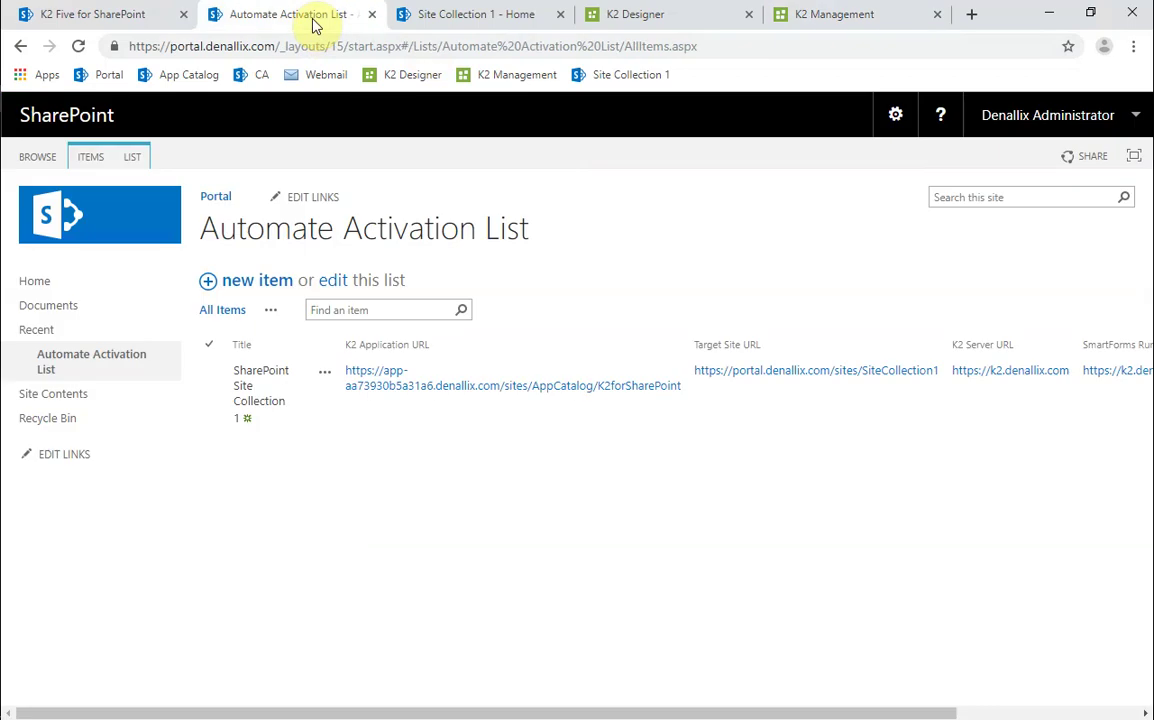
{"action": "left_click", "coordinate": [78, 46]}
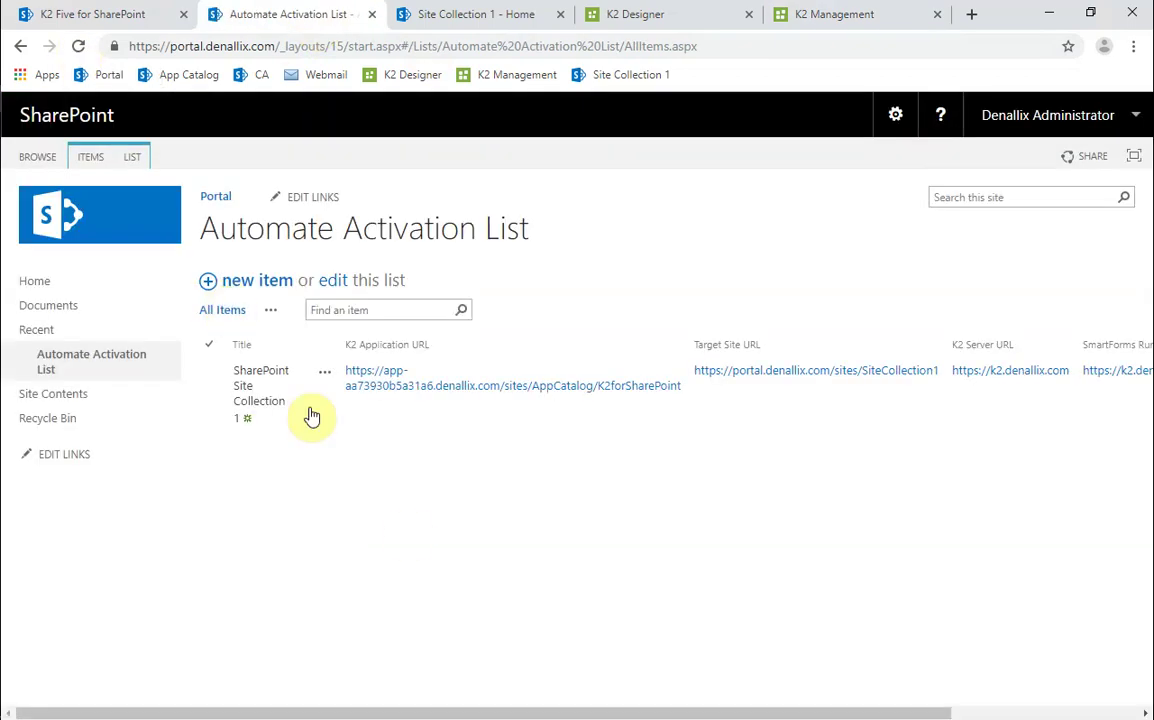
{"action": "left_click_drag", "start_coordinate": [505, 708], "coordinate": [695, 710]}
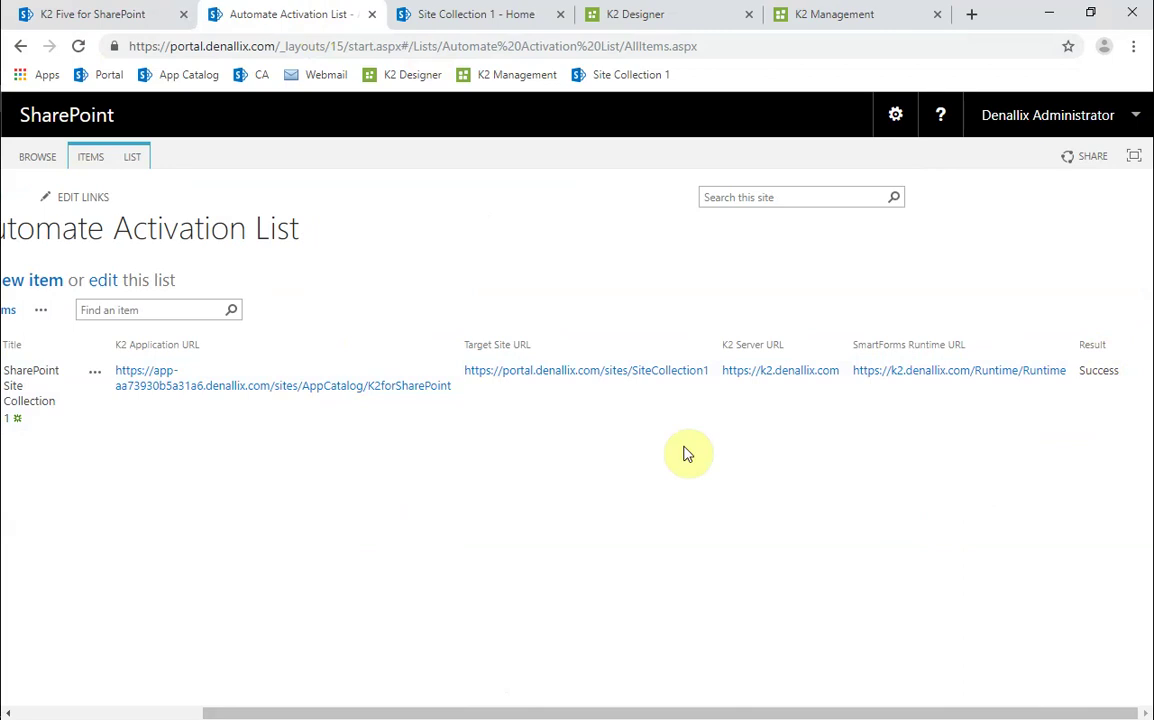
{"action": "left_click", "coordinate": [470, 20]}
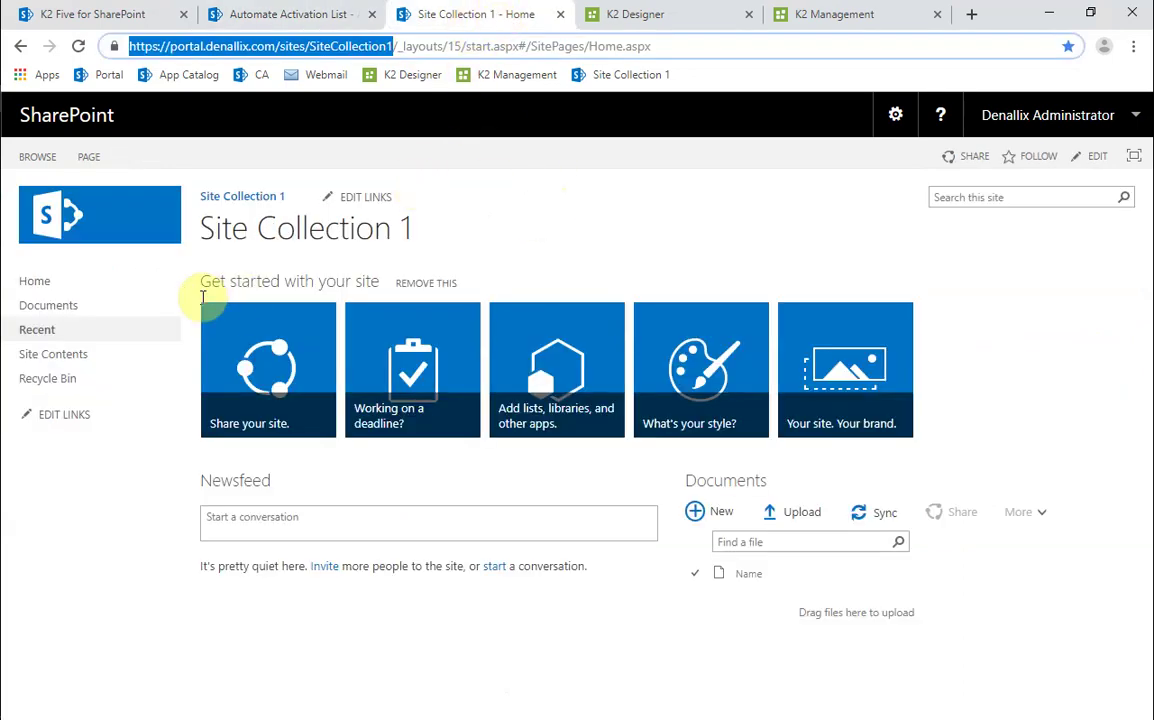
{"action": "left_click", "coordinate": [47, 360]}
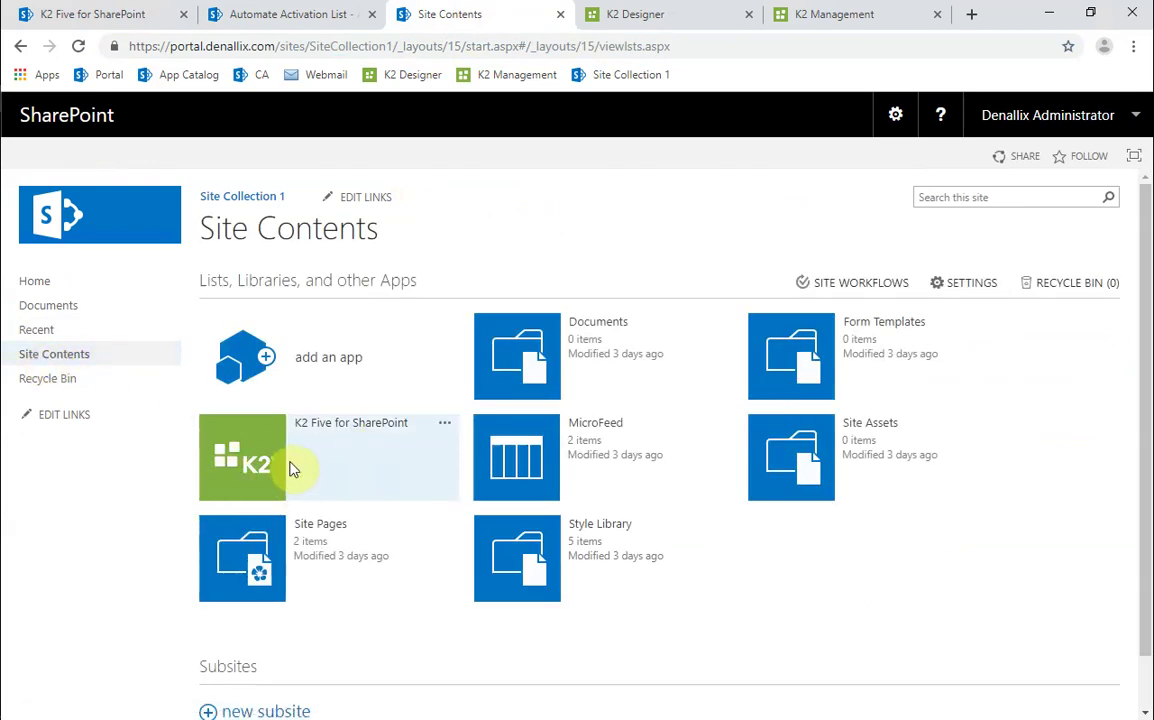
In K2 Five for SharePoint's Manage App Activations, select the SiteCollection1 activation entry.
{"action": "left_click", "coordinate": [105, 18]}
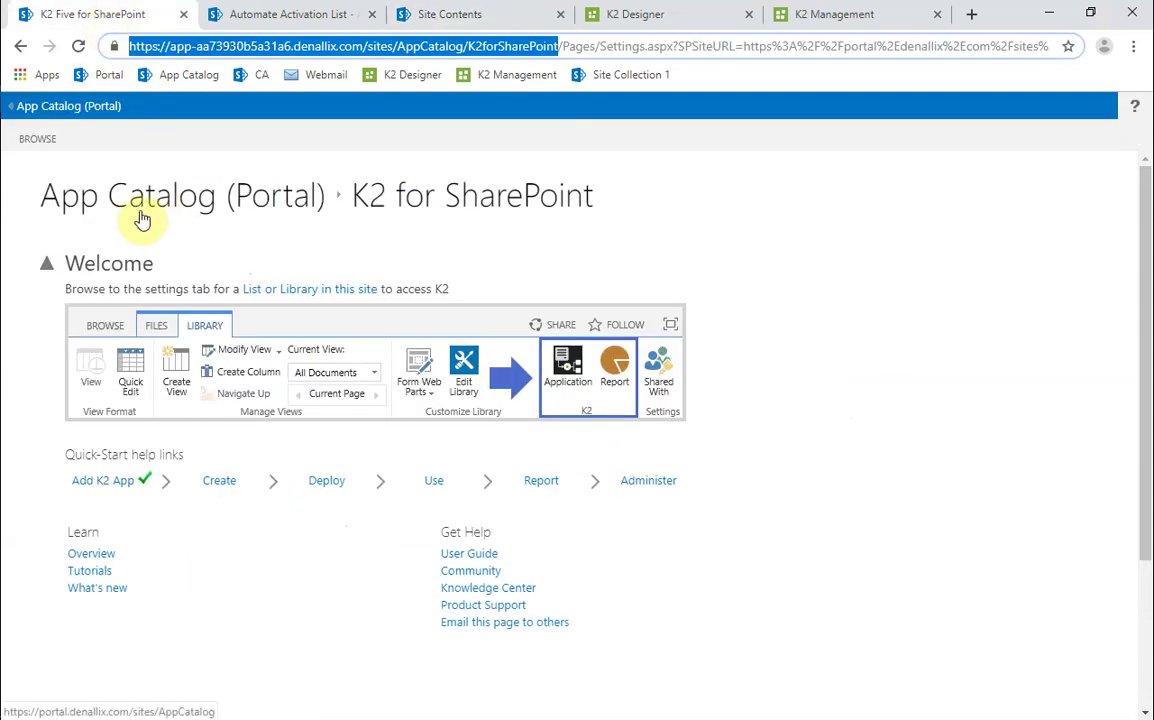
{"action": "left_click", "coordinate": [73, 110]}
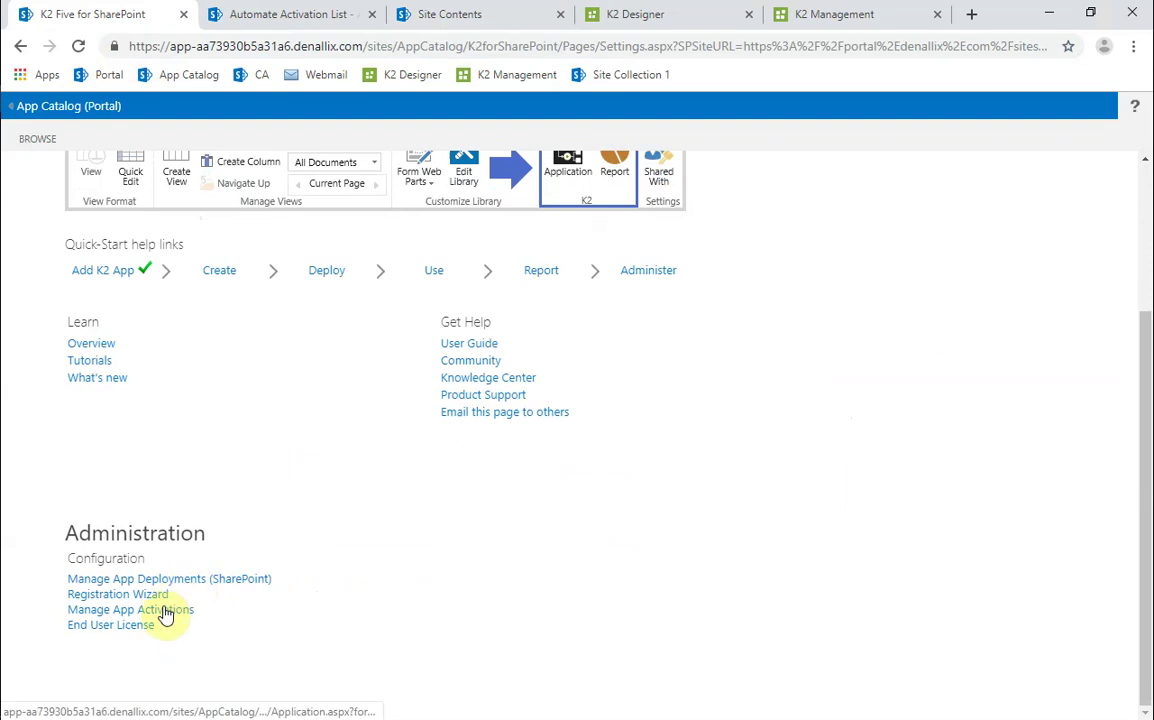
{"action": "left_click", "coordinate": [163, 611]}
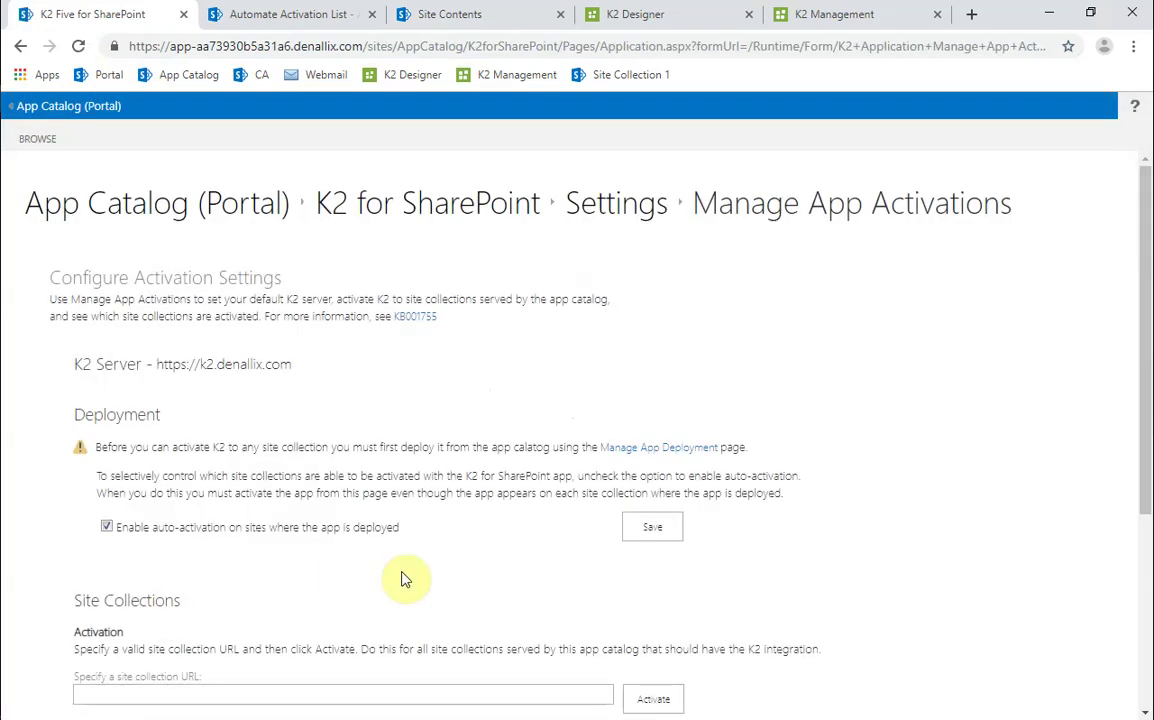
{"action": "scroll", "coordinate": [403, 579], "scroll_direction": "down", "scroll_amount": 3}
{"action": "left_click", "coordinate": [240, 524]}
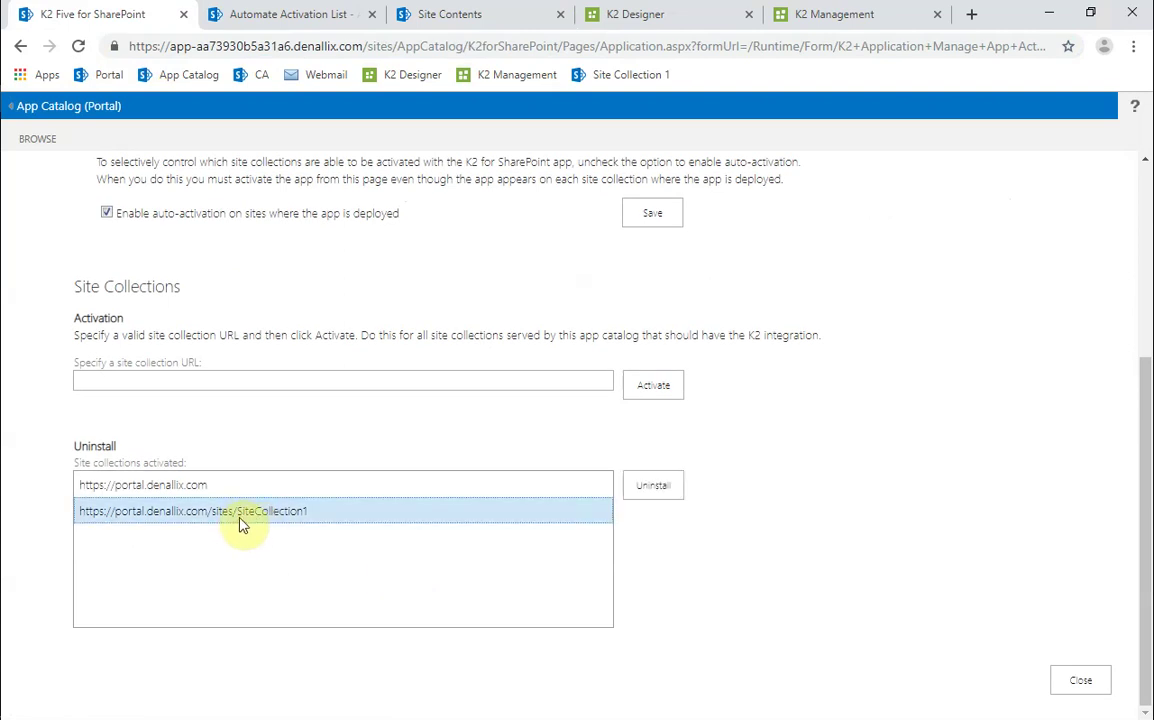